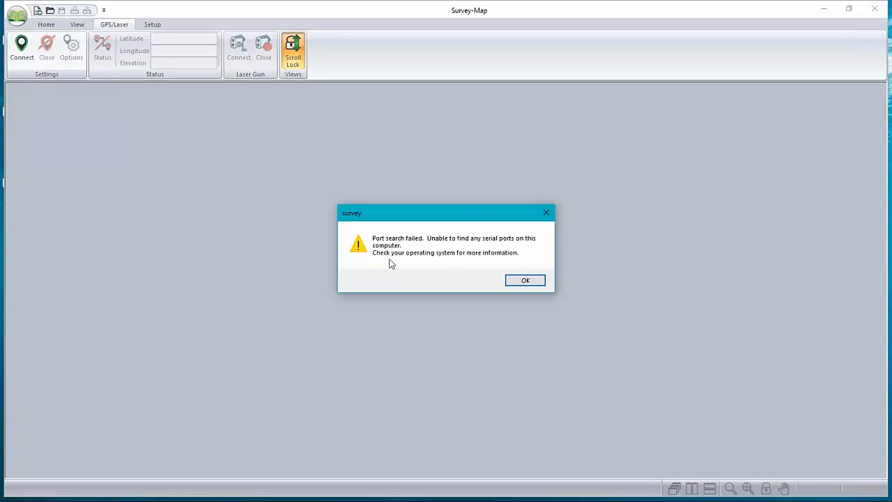
Dismiss the port search warning and connect the GPS with Windows Location Provider as the source.
click(525, 282)
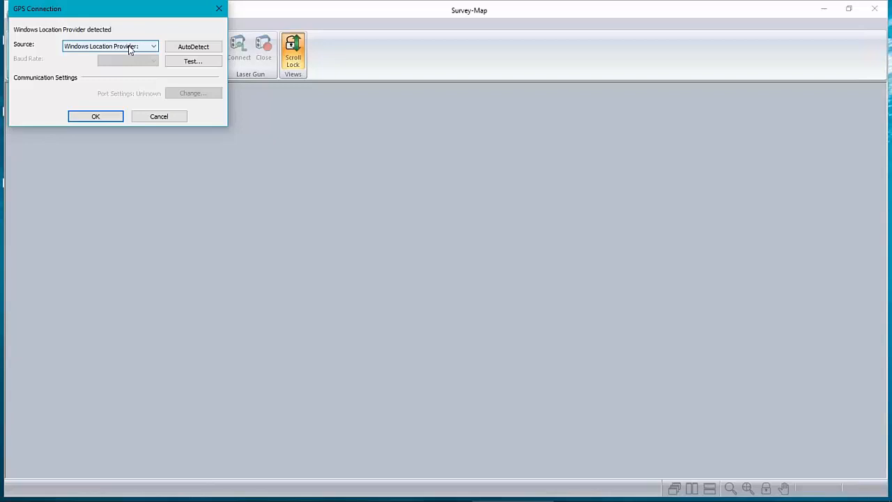
click(94, 116)
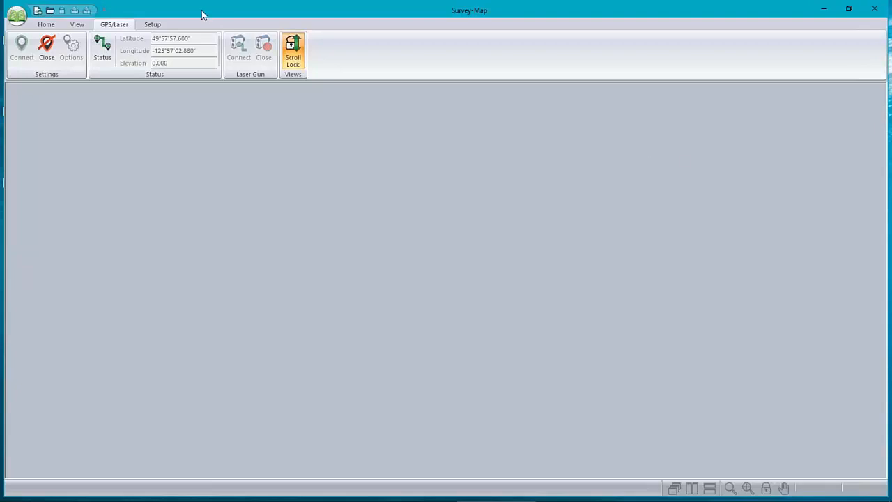
Create a new traverse document in the UTM coordinate system, with its starting coordinate set from the GPS.
click(45, 26)
click(29, 63)
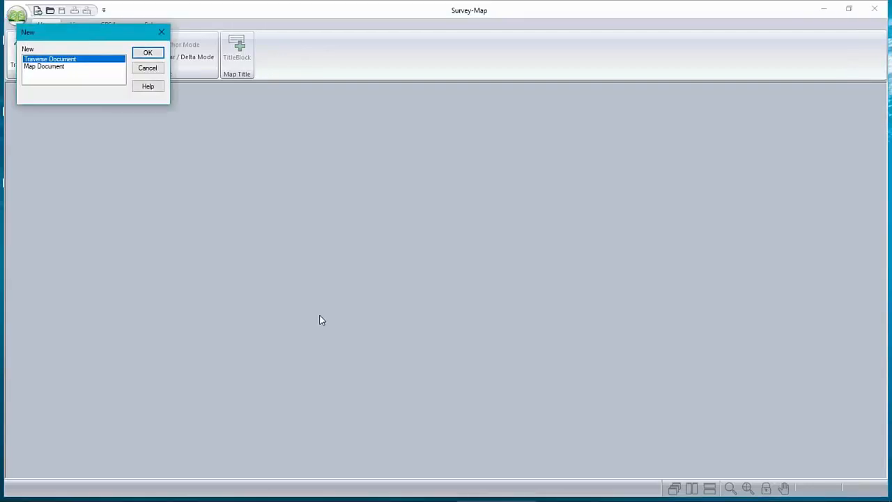
key(Return)
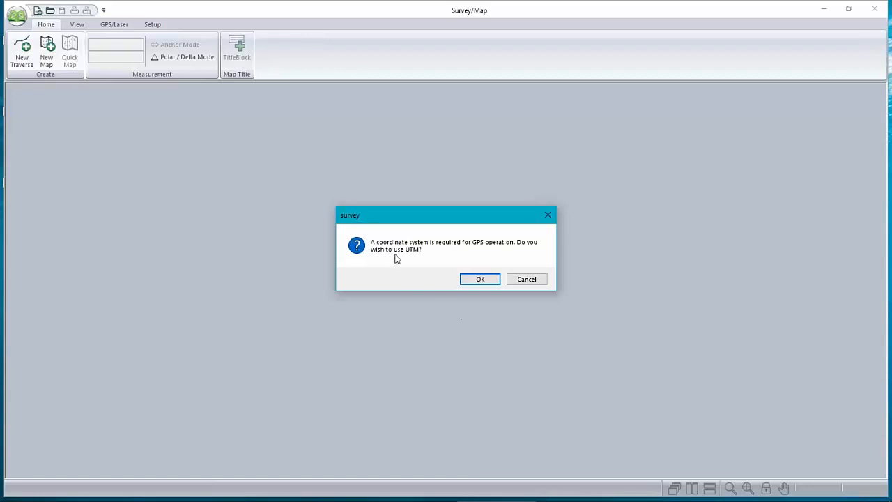
click(480, 280)
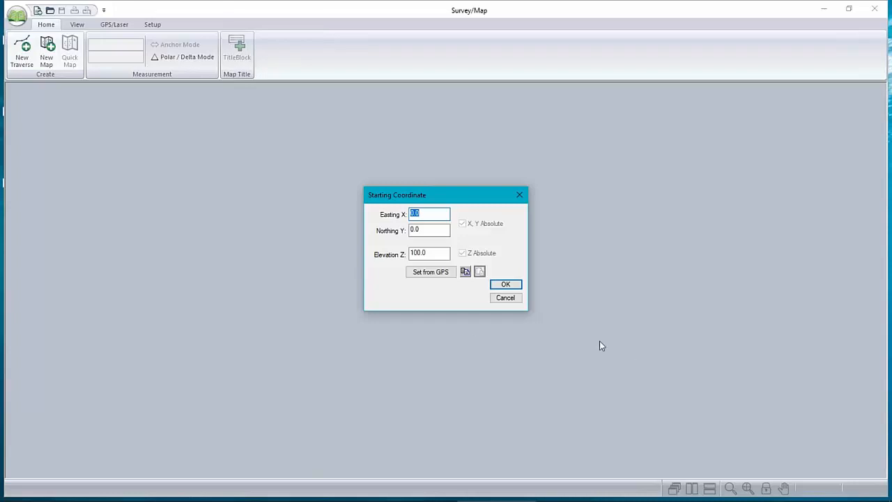
click(432, 278)
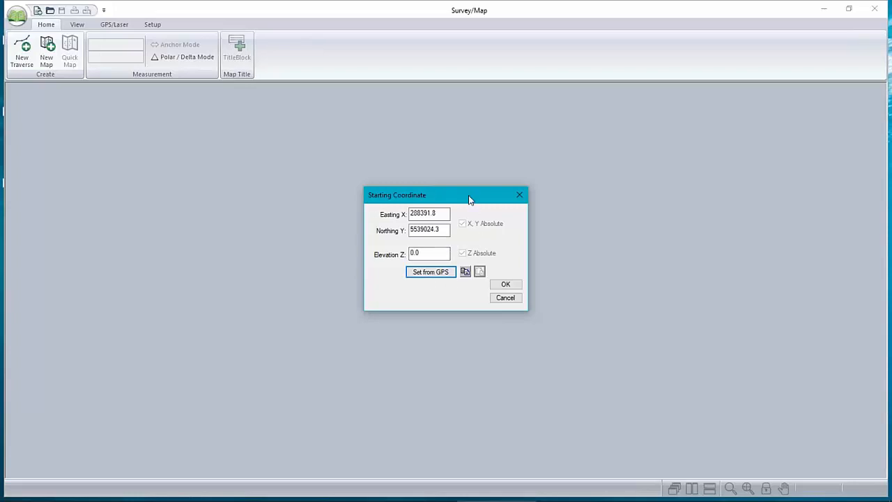
click(439, 253)
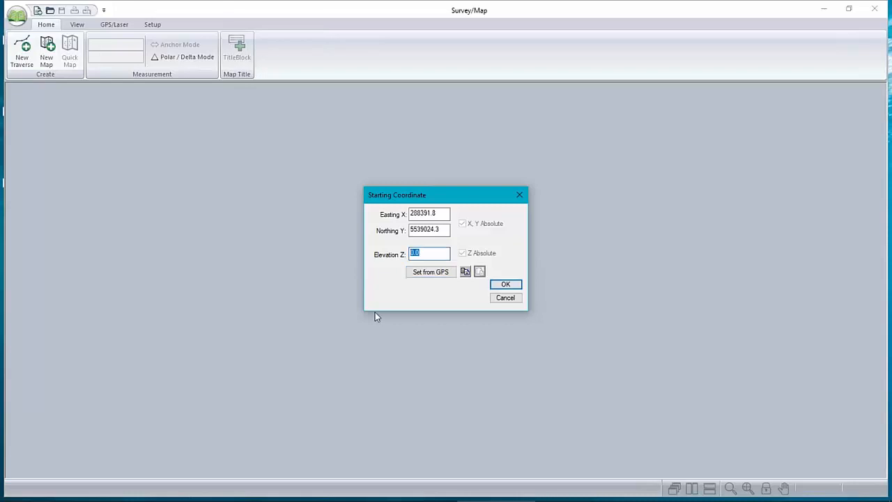
click(511, 286)
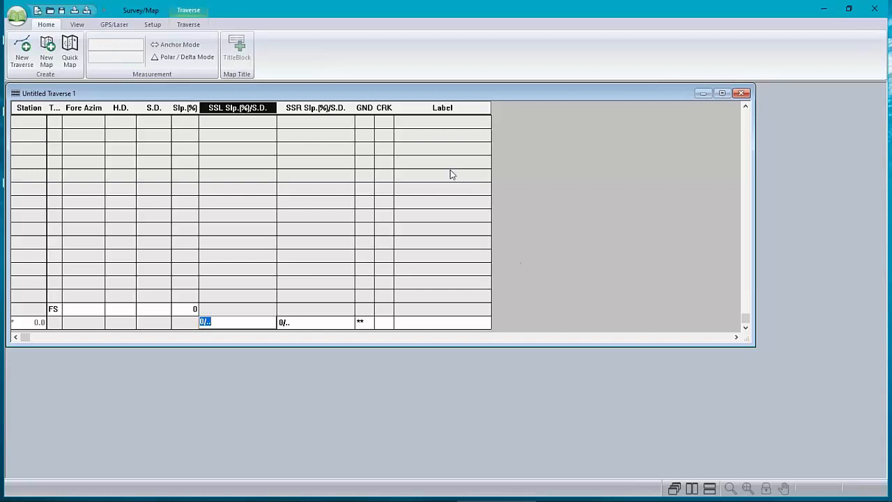
Apply the P-Line_GPS.slt screen layout to the untitled traverse.
click(76, 25)
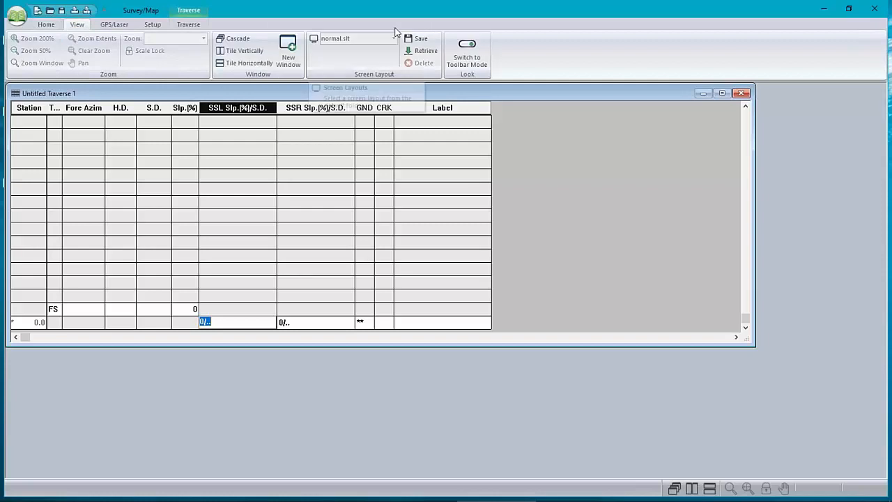
click(394, 38)
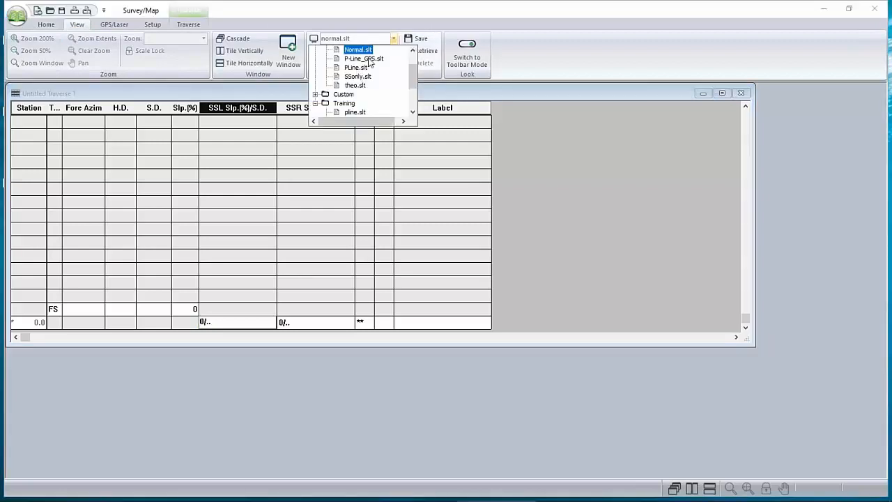
click(364, 58)
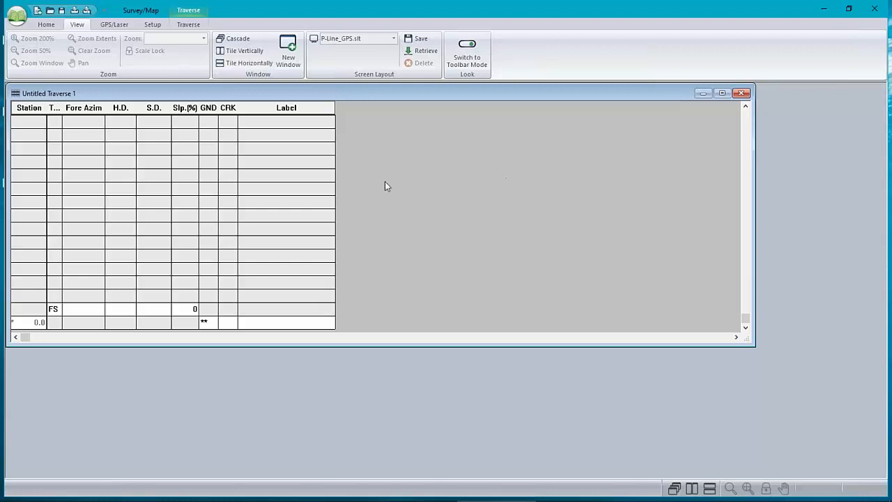
Label the traverse's starting station "junction".
click(284, 328)
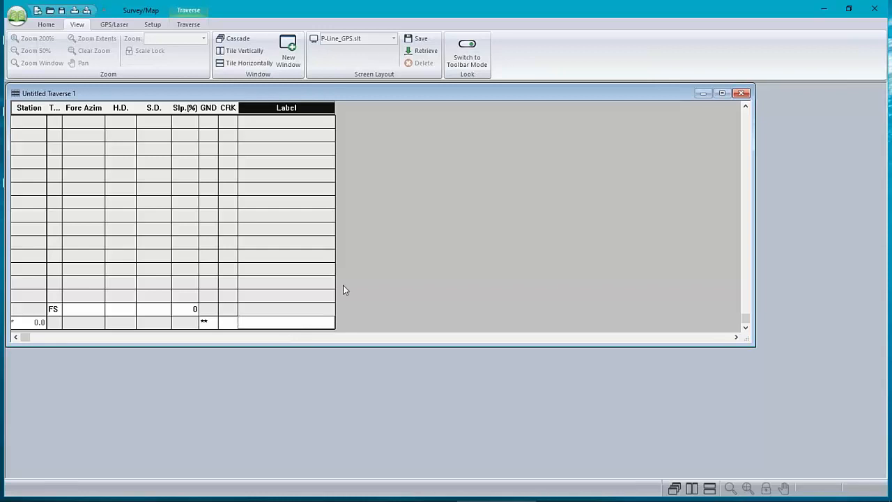
text(junction)
key(Return)
key(Return)
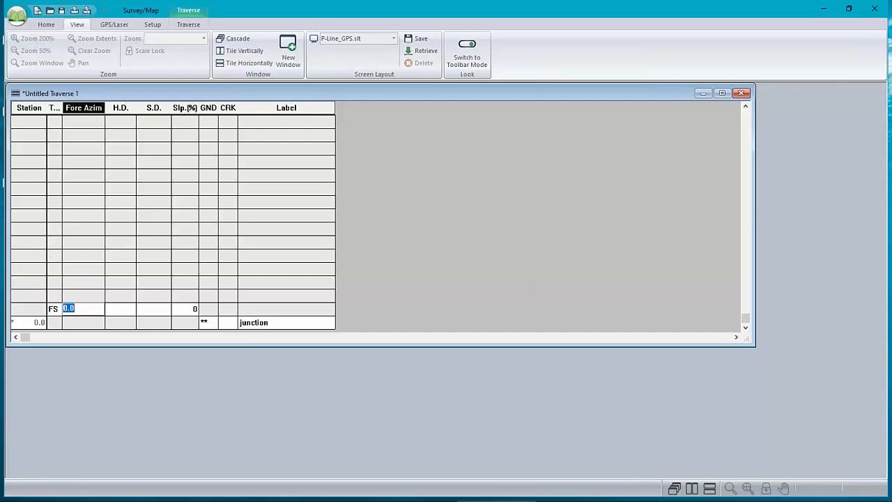
Enter the first foreshot from the junction with fore azimuth 90, slope distance 100 and slope 5%.
text(90)
key(Return)
text(100)
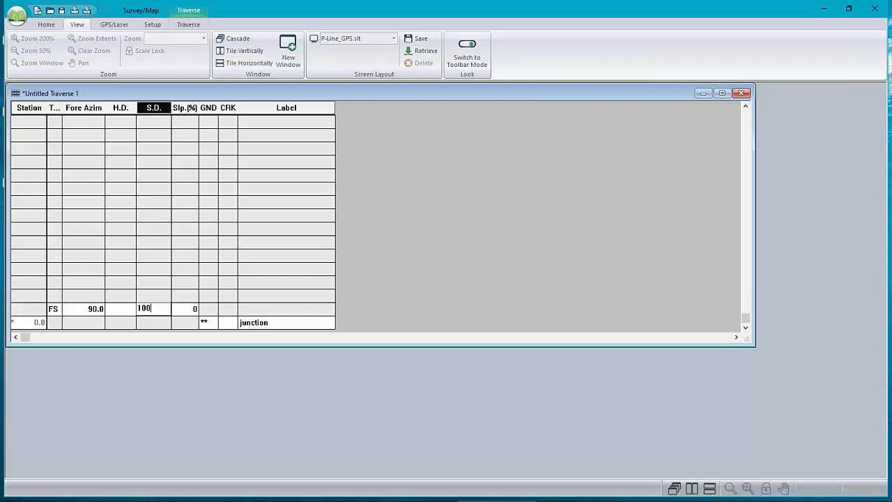
key(Return)
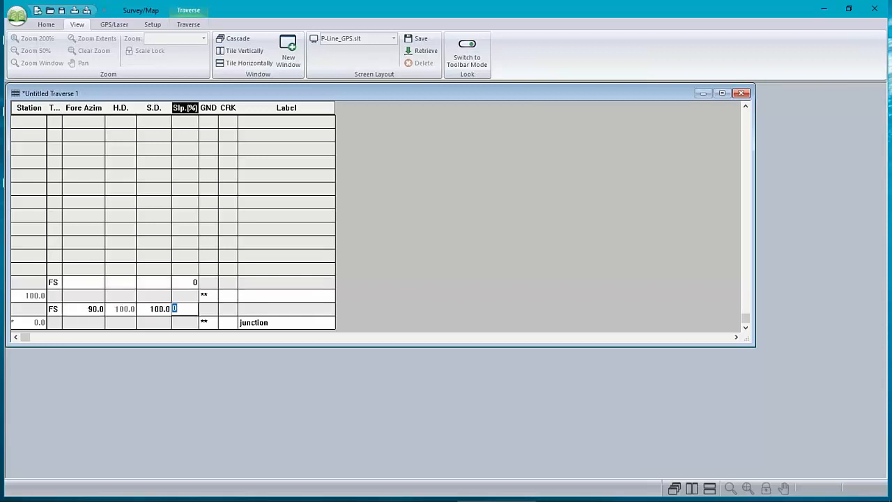
text(5)
key(Return)
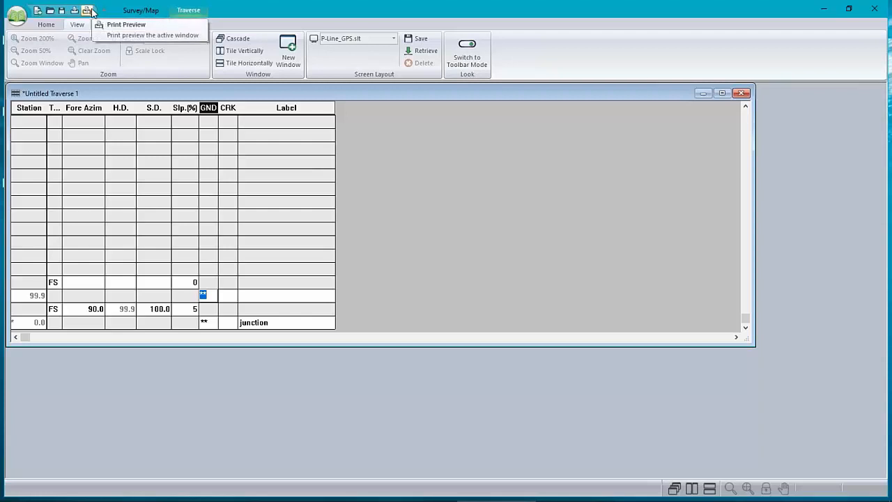
Append a ForeShot at the end of the traverse by X-Y-Z coordinates, filling them in from the GPS.
click(114, 24)
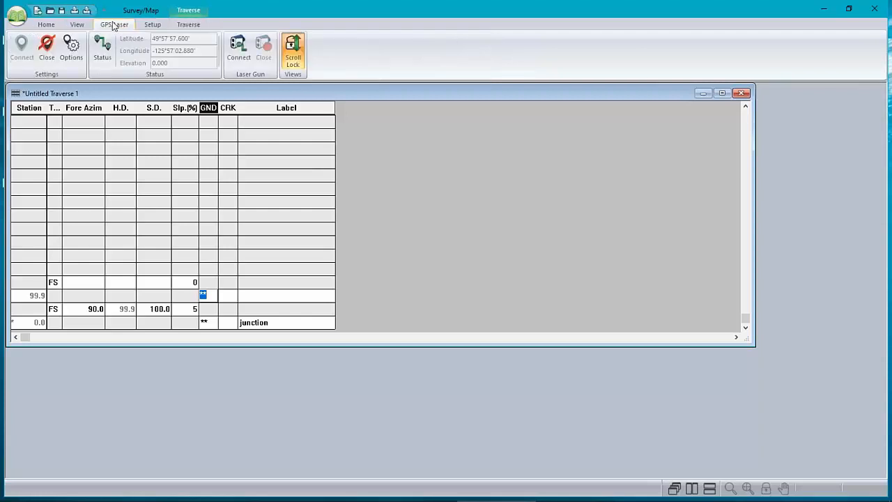
click(188, 24)
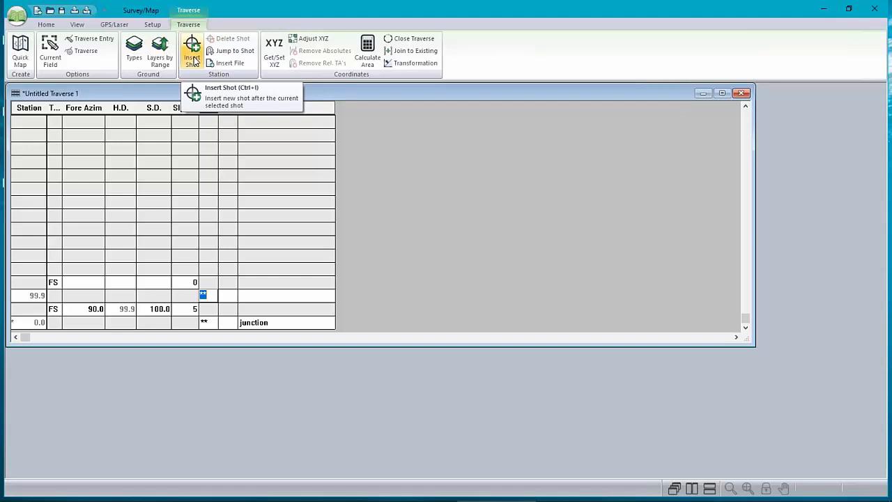
click(193, 61)
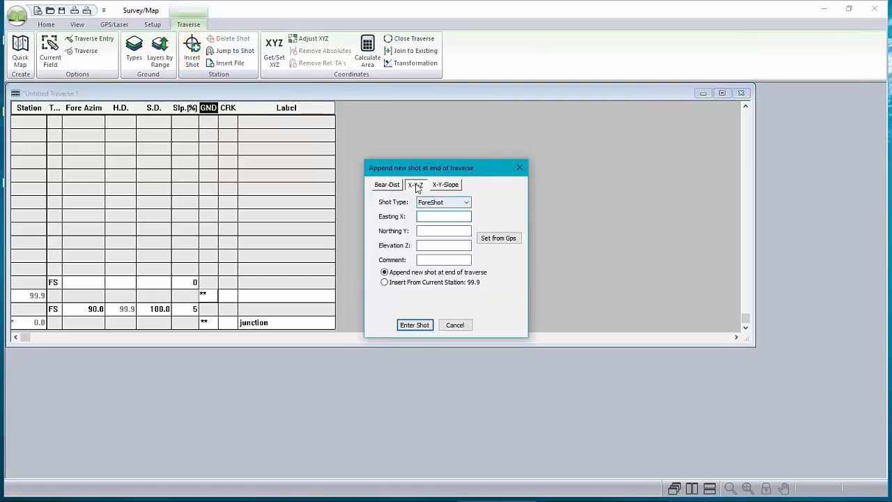
click(498, 237)
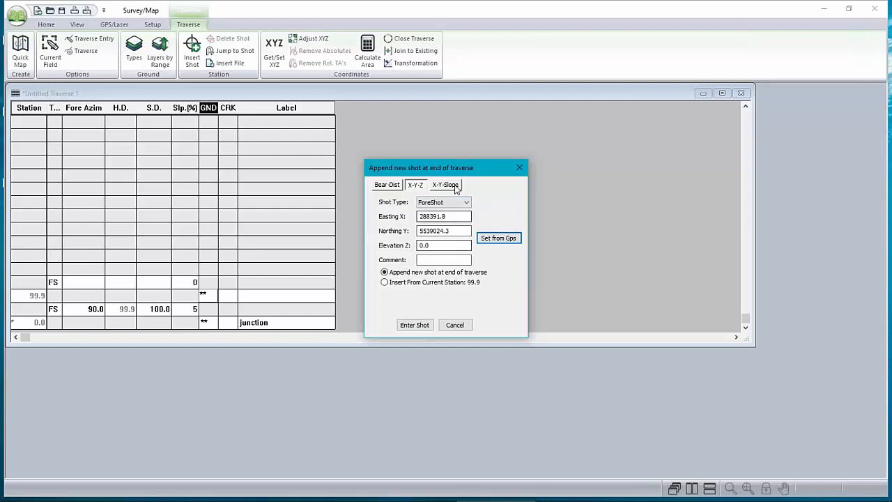
click(446, 185)
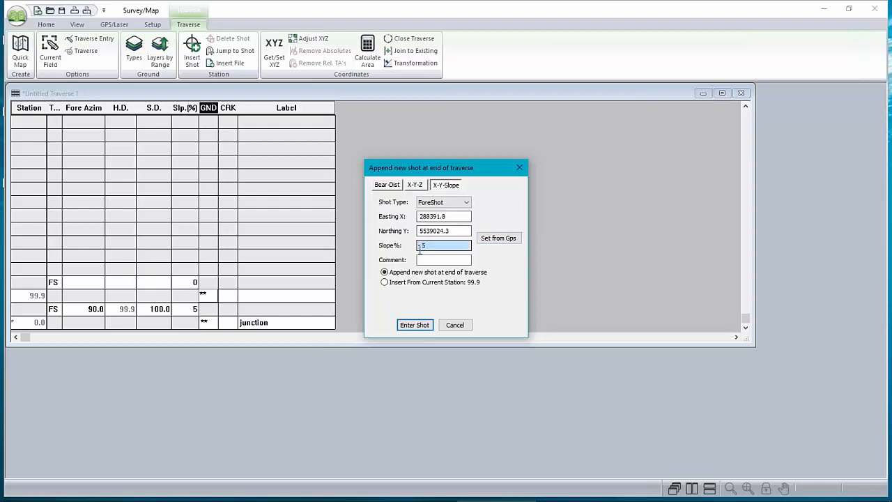
click(415, 186)
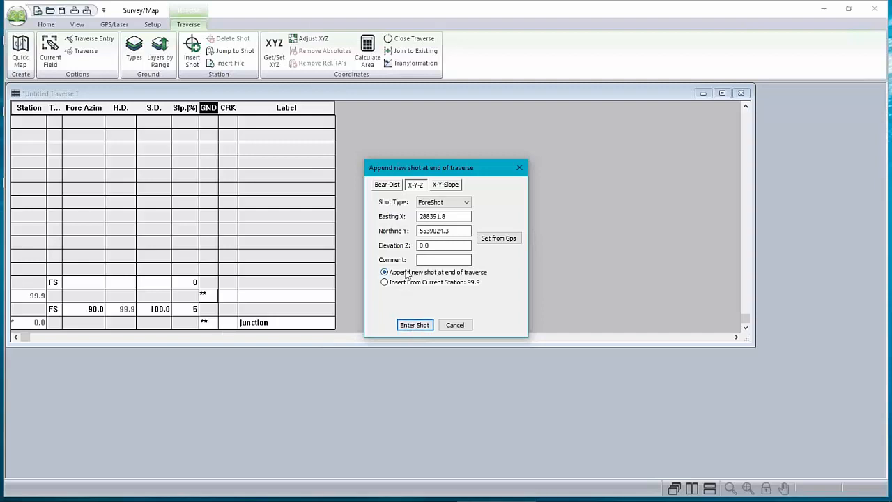
click(416, 325)
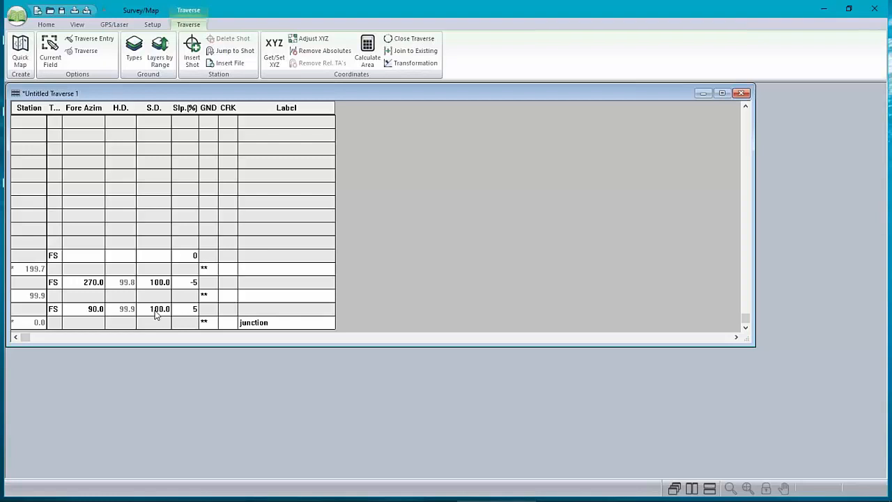
click(36, 272)
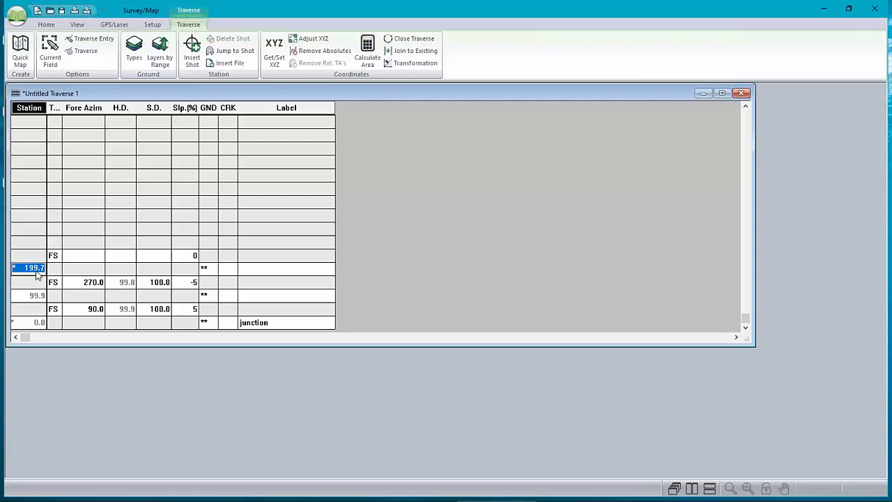
click(37, 322)
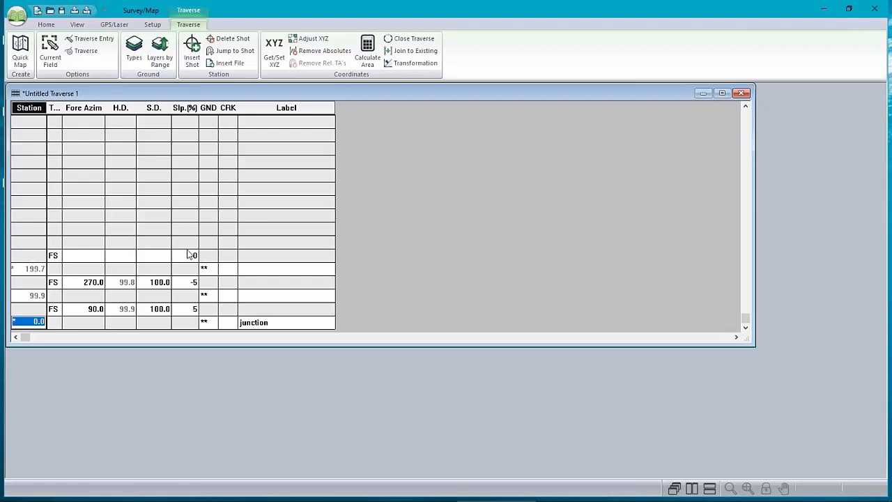
Open the existing traverse SouthRoadExtension.tr1 from the LoggingPlanning examples folder.
click(23, 19)
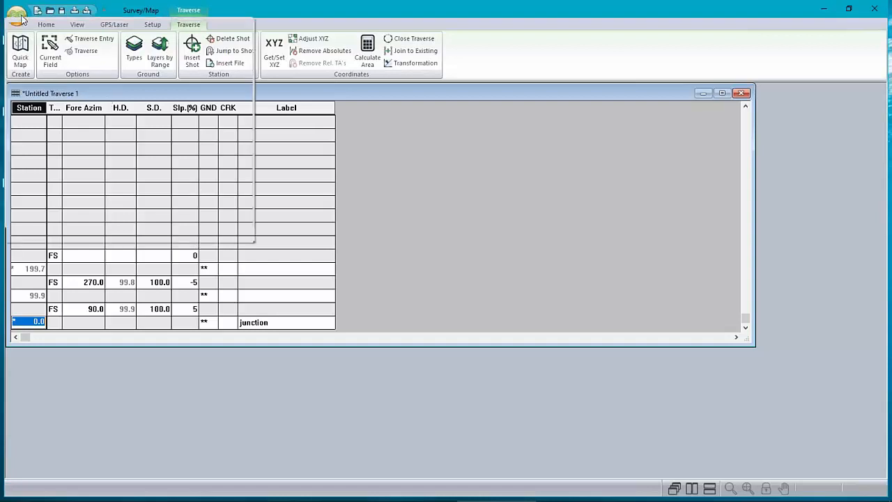
click(42, 69)
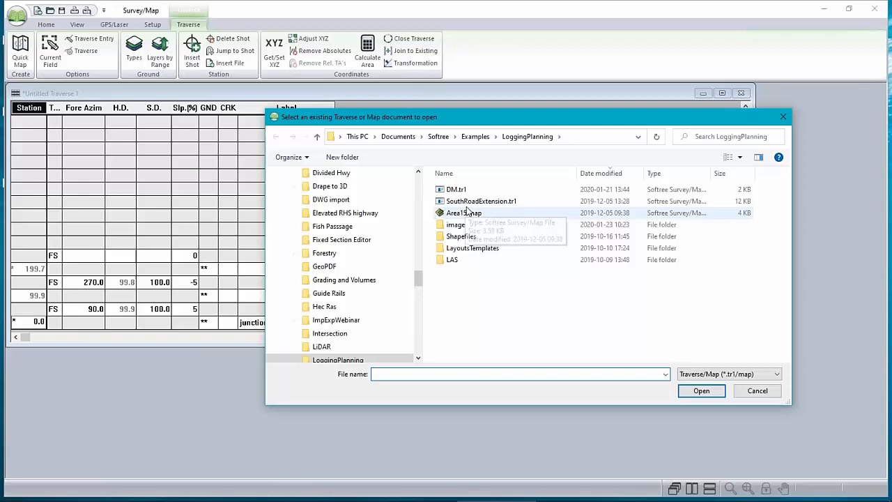
click(477, 200)
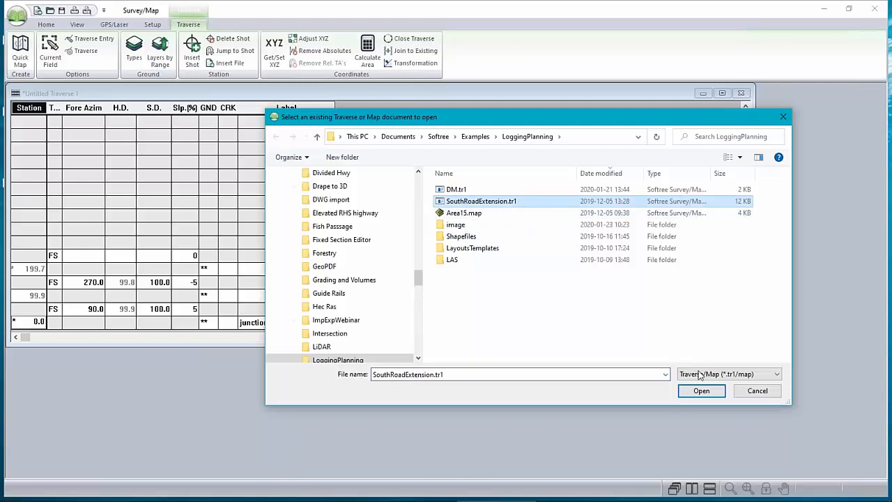
click(701, 391)
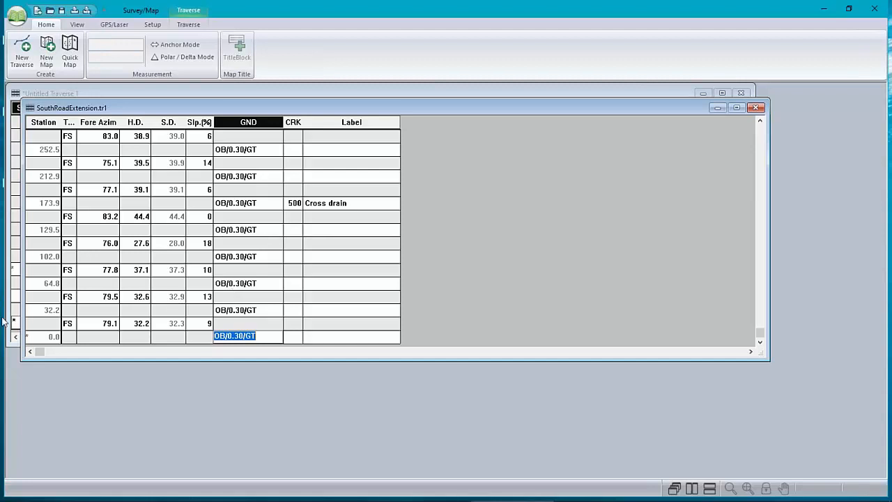
Examine the coordinates and absolute settings of the traverse's end station labelled "gps point", leaving them as they are.
click(42, 339)
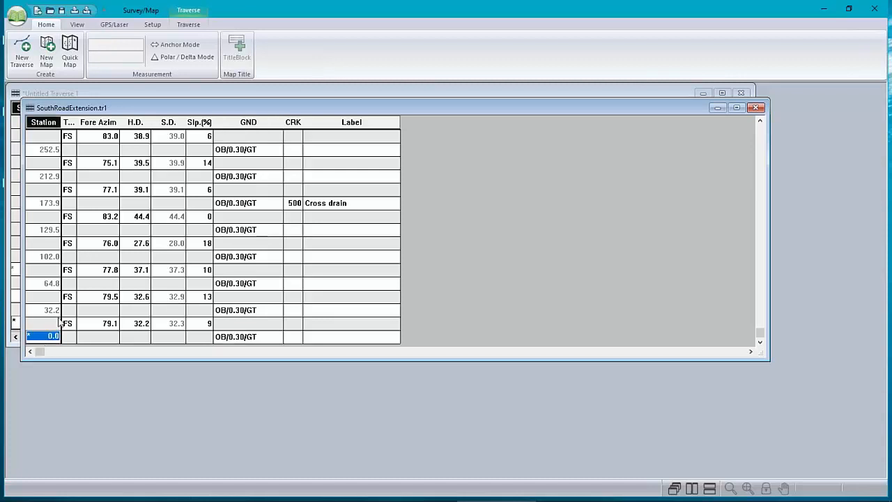
scroll(96, 298, up, 8)
scroll(92, 296, up, 5)
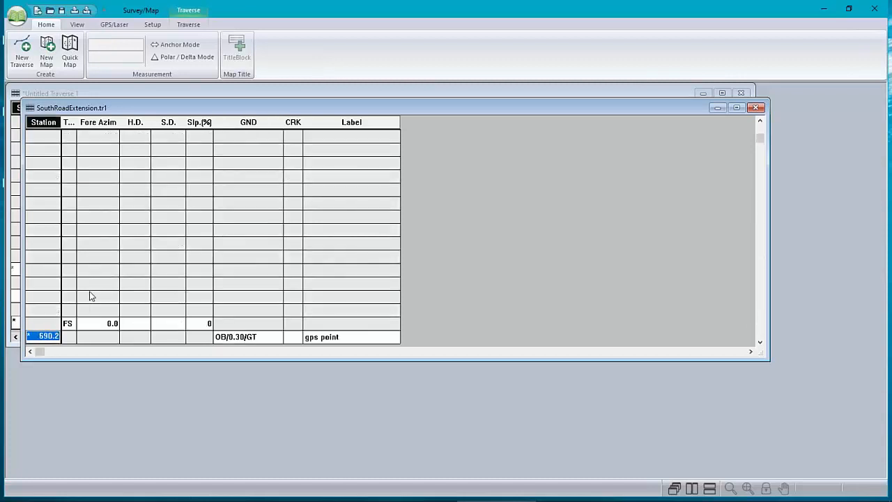
click(43, 257)
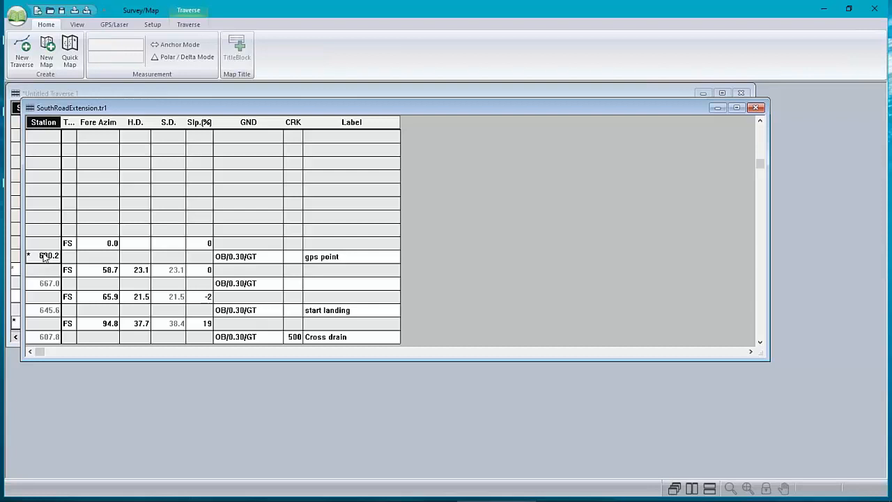
click(189, 25)
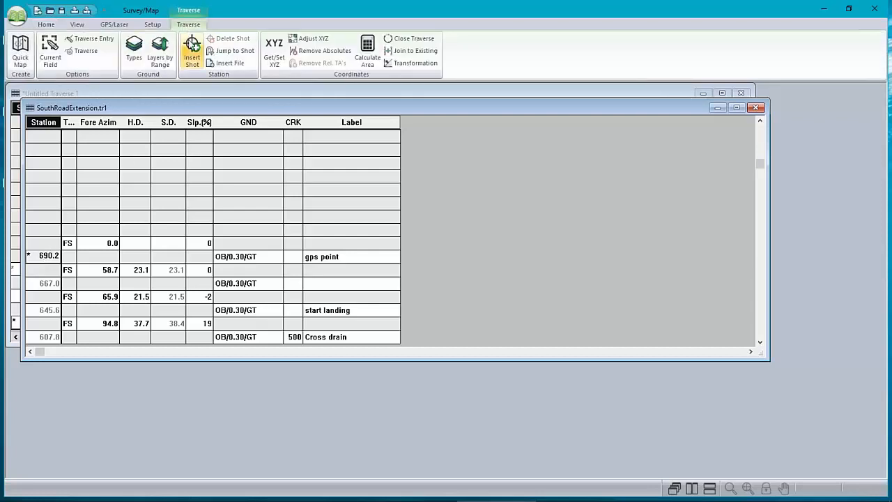
click(274, 55)
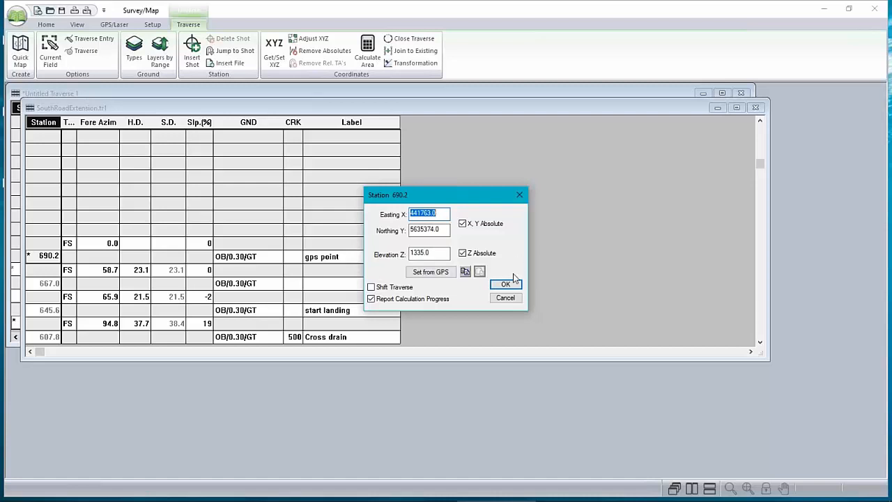
click(505, 297)
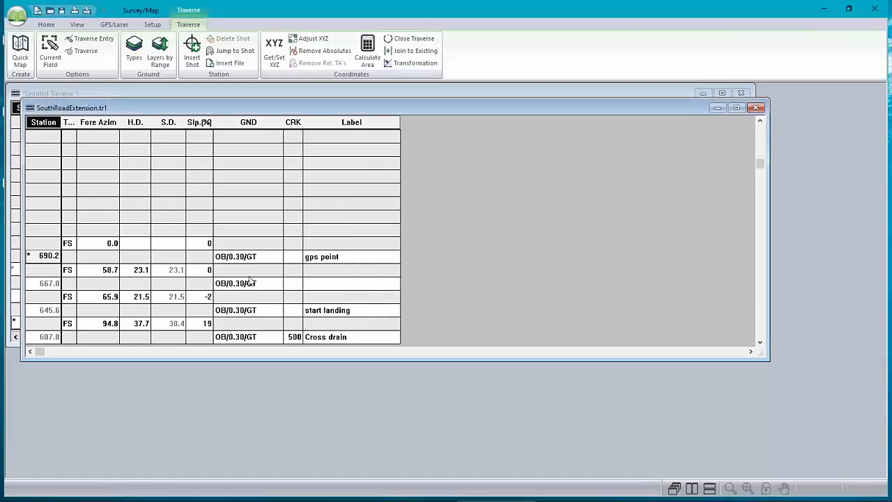
scroll(252, 282, down, 3)
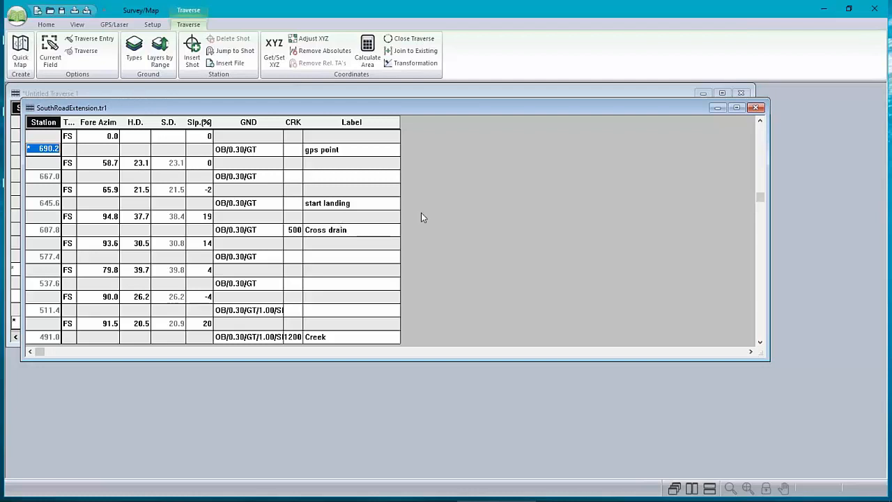
click(152, 24)
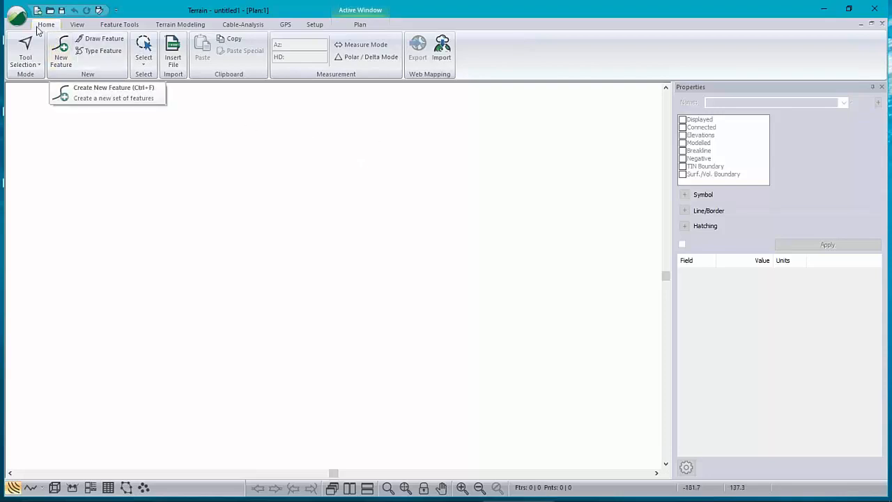
Connect the GPS in Terrain using the Windows Location Provider as the source.
click(285, 25)
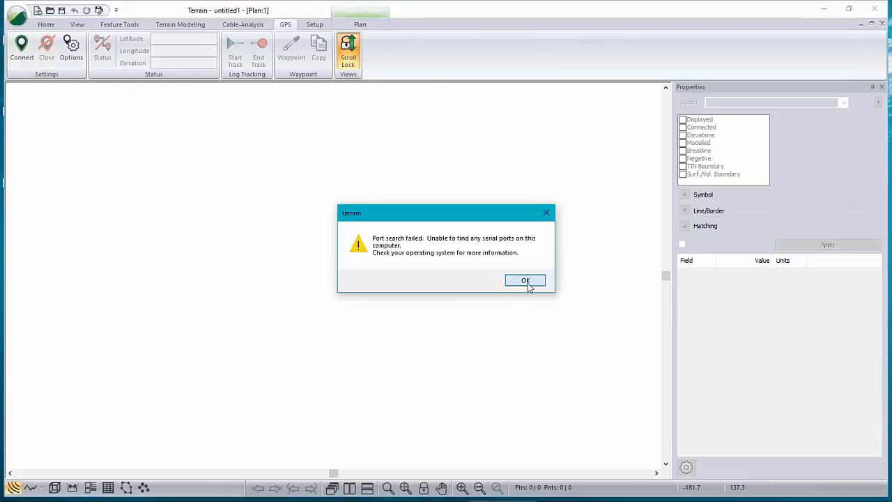
click(528, 282)
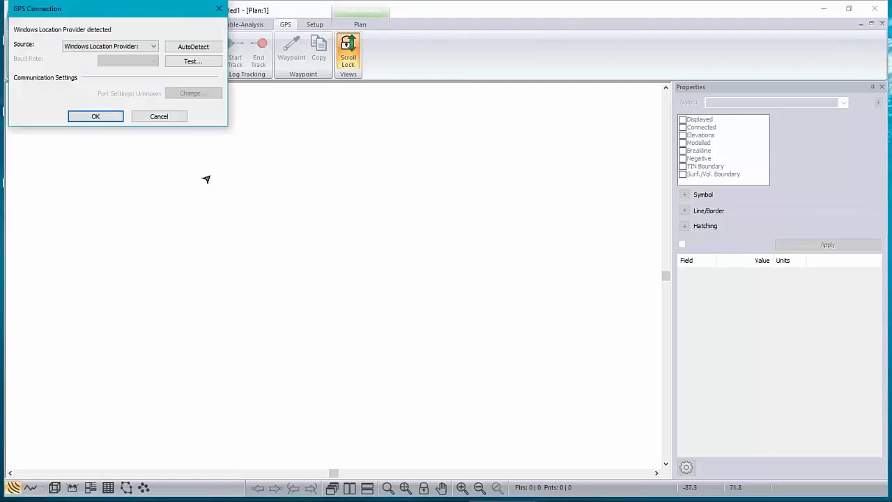
click(155, 47)
click(154, 48)
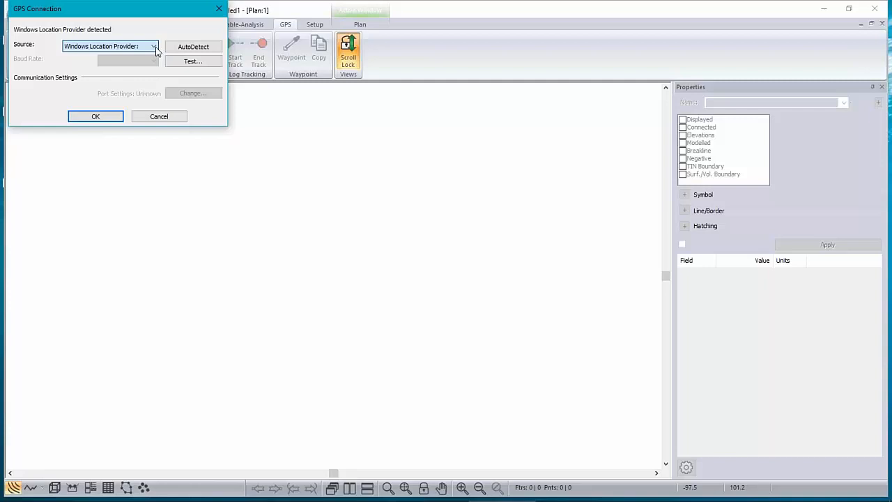
click(96, 117)
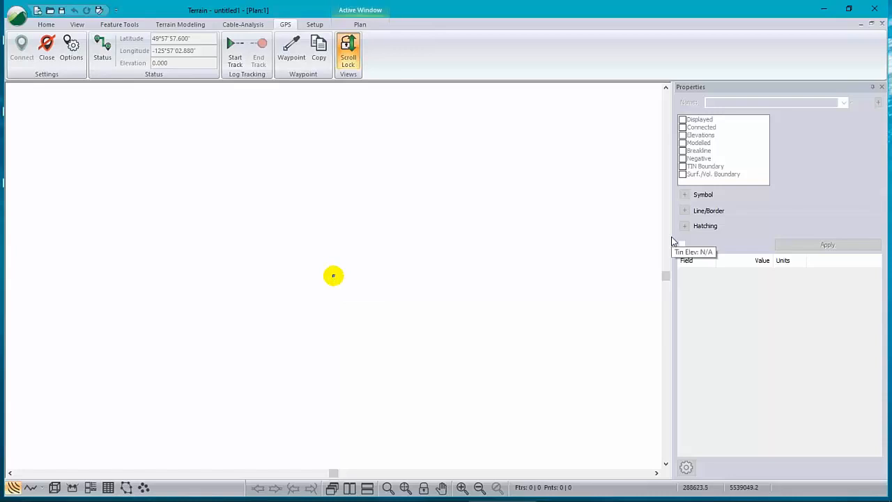
Start logging a GPS track at the current position and end the track.
click(235, 55)
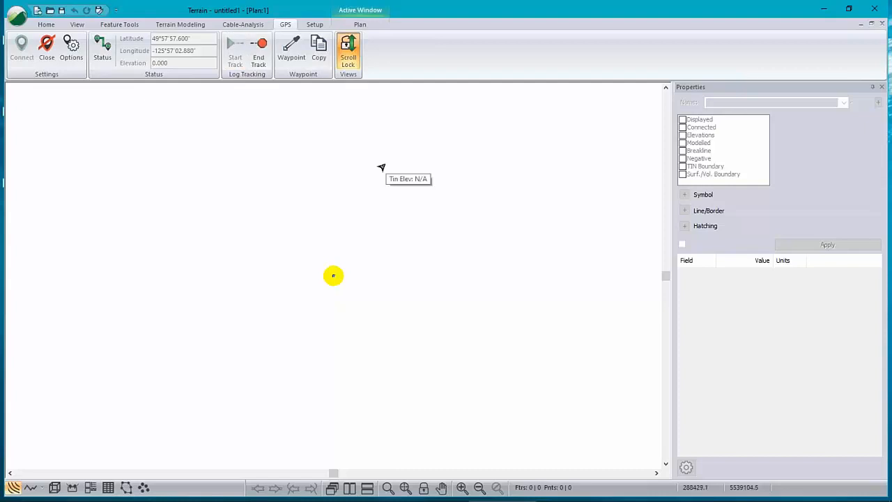
click(258, 56)
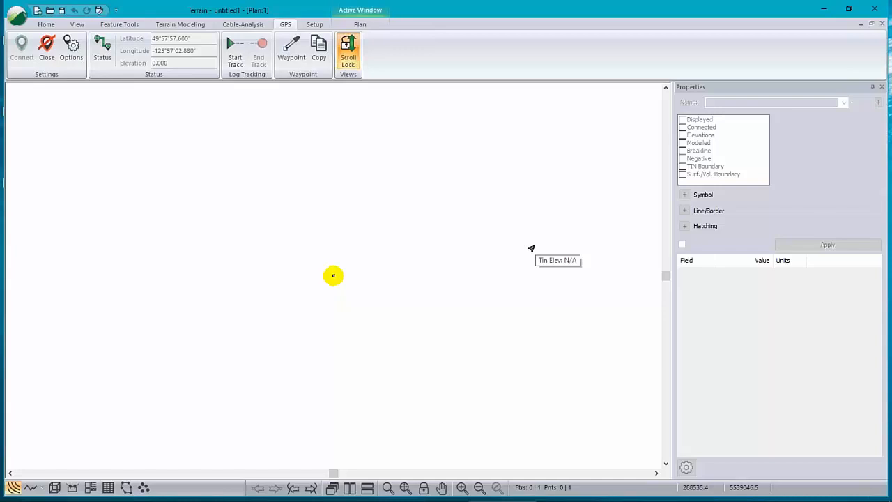
Record a GPS waypoint at the current position, with a comment marking it as the named person's office and GPS elevation left off.
click(290, 55)
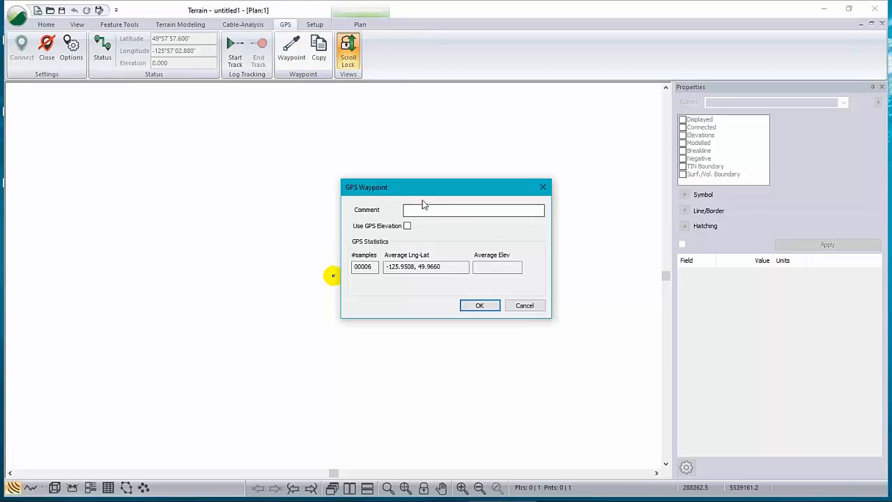
click(422, 209)
text(david)
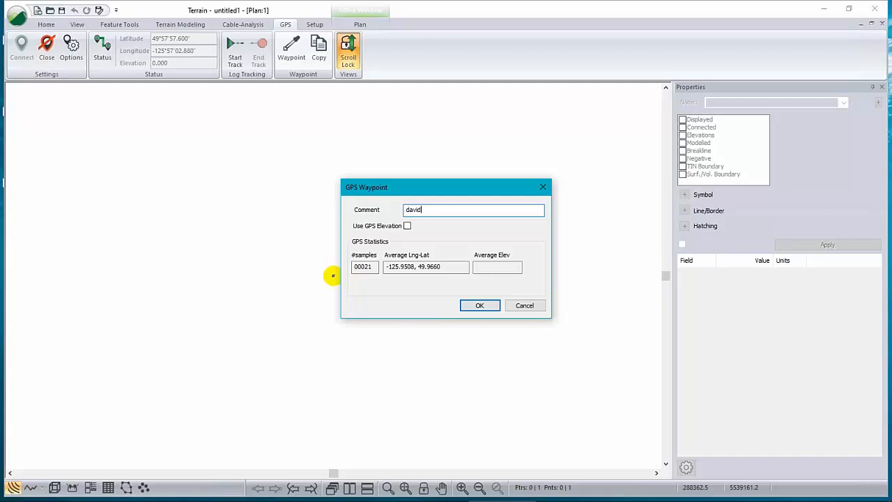
text('s office3)
key(BackSpace)
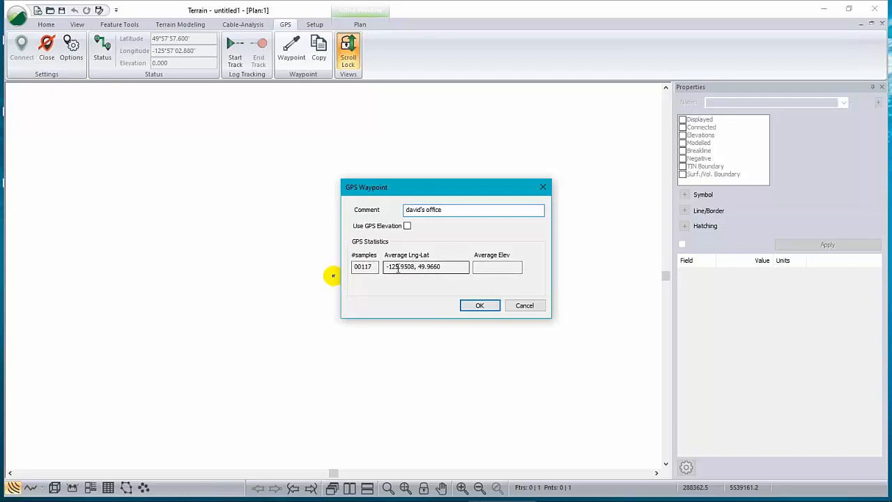
click(480, 308)
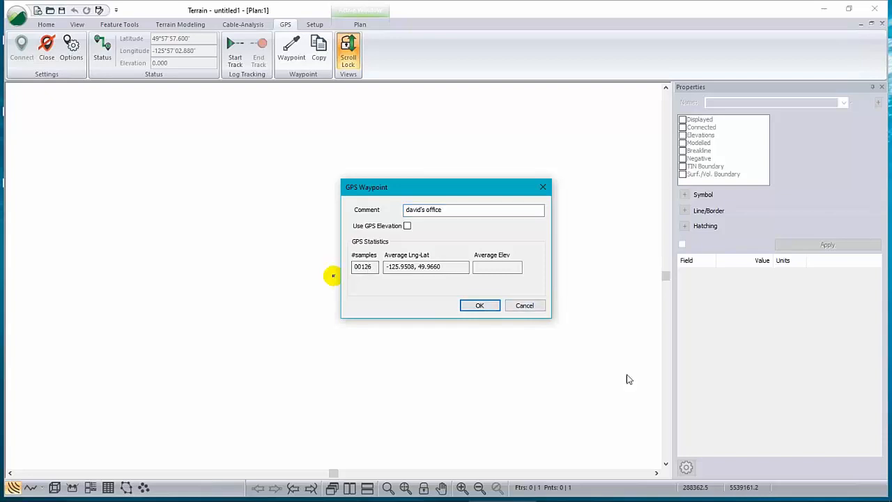
click(479, 307)
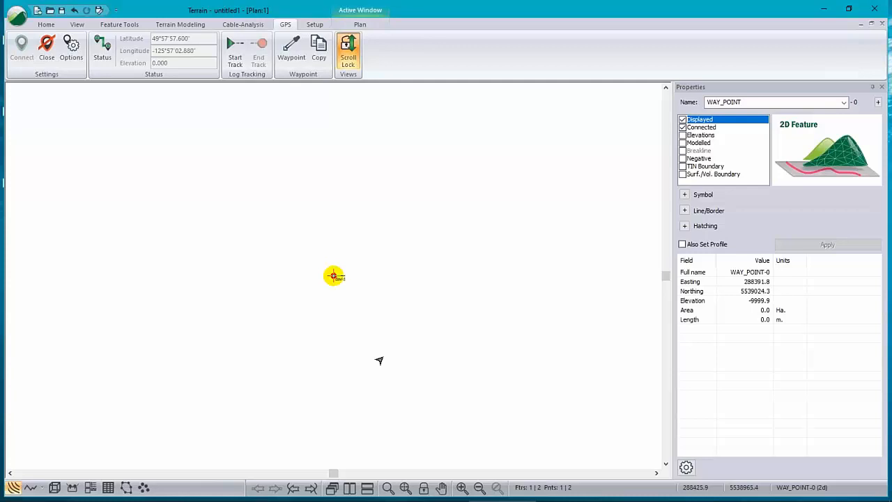
Extend the WAY_POINT feature from the recorded waypoint with two inserted points, one to the northeast and one further east, about 122 m in total.
click(422, 488)
scroll(337, 278, up, 3)
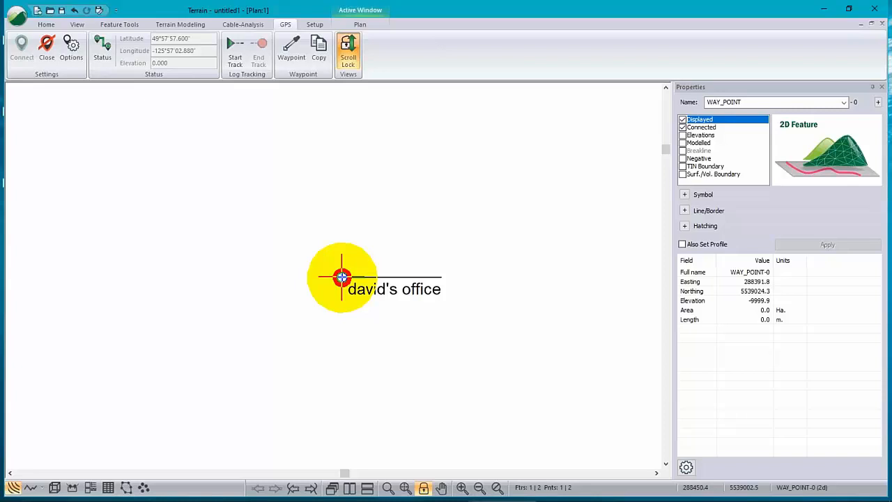
scroll(371, 289, up, 1)
middle_drag(362, 289, 157, 332)
right_click(352, 262)
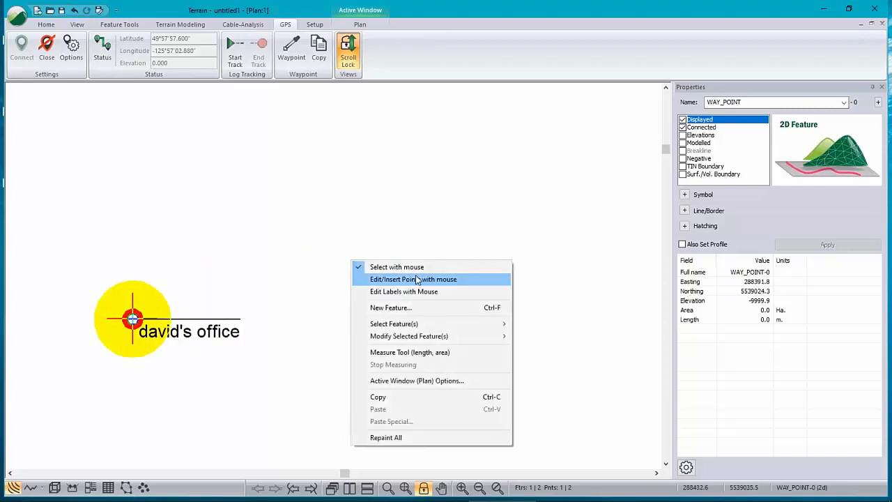
click(414, 281)
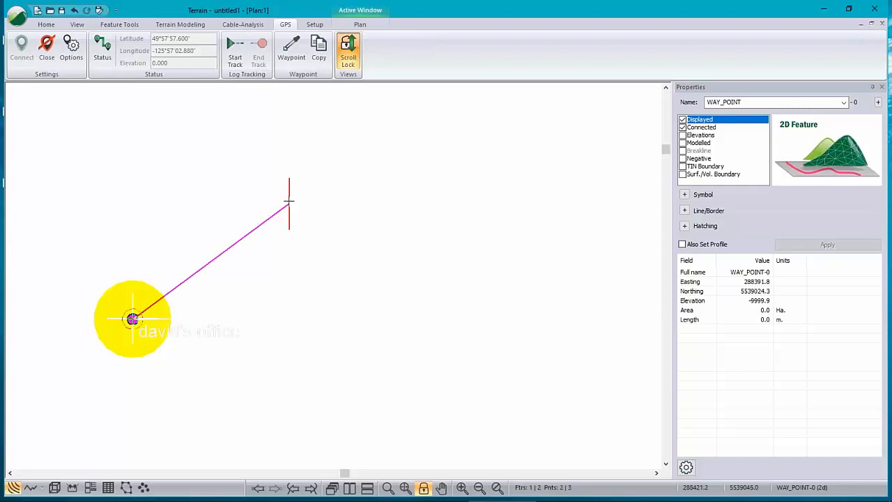
click(287, 198)
scroll(445, 248, down, 1)
scroll(441, 245, down, 1)
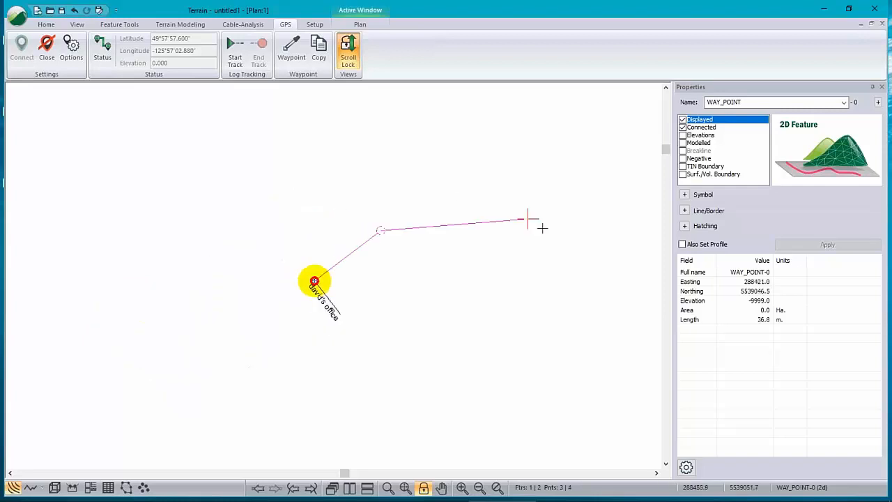
click(573, 233)
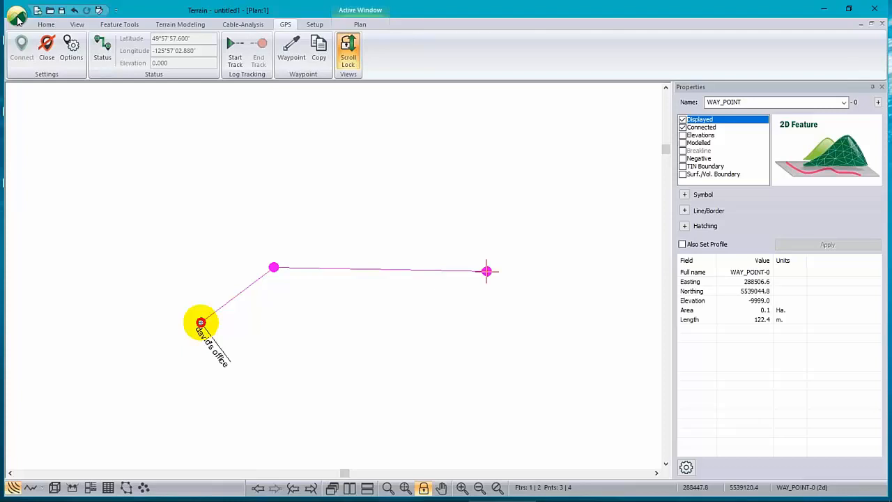
Preview web map imagery around the feature at a regional scale, compare the Google and Bing satellite sources, and close the map without importing.
click(46, 23)
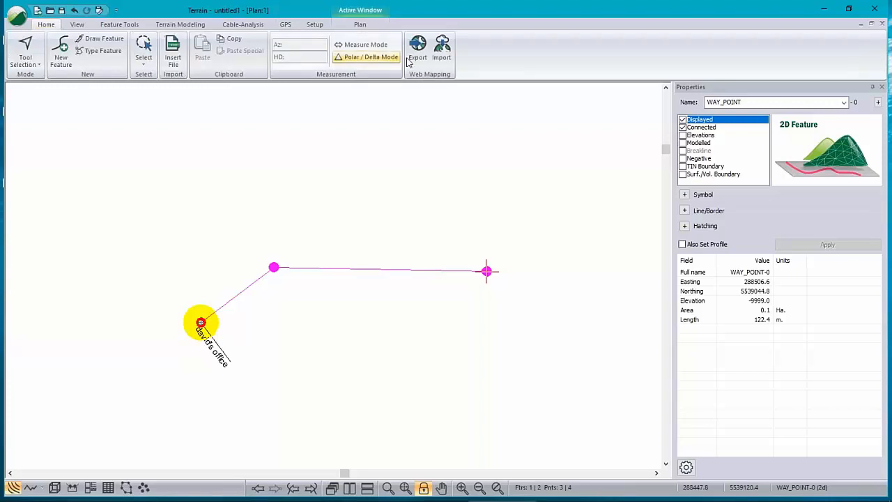
click(443, 55)
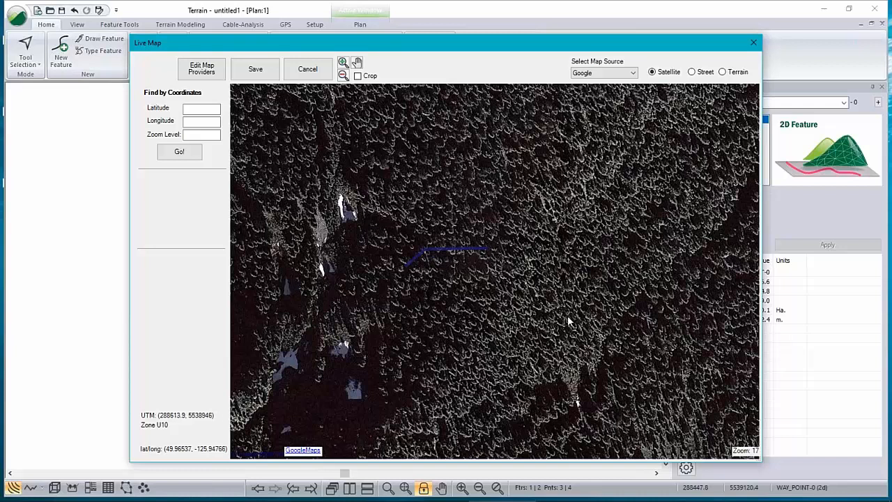
scroll(447, 259, down, 3)
scroll(447, 260, down, 5)
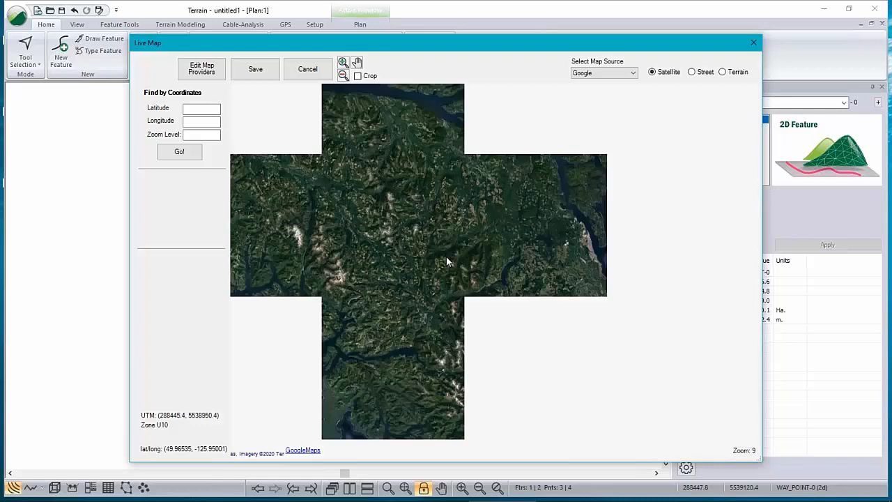
scroll(447, 258, down, 3)
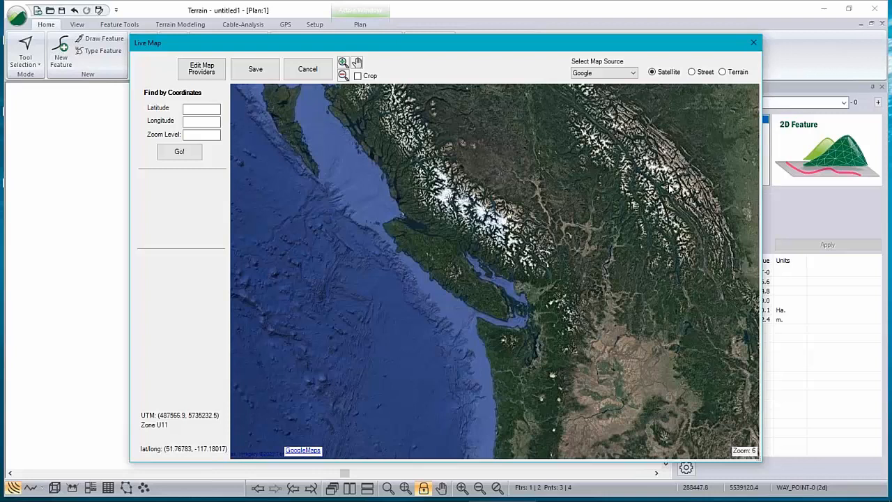
click(628, 73)
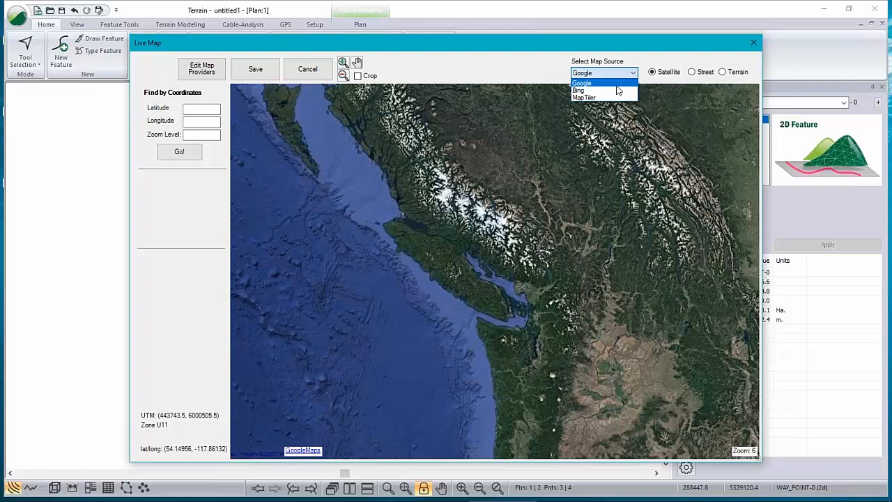
click(614, 90)
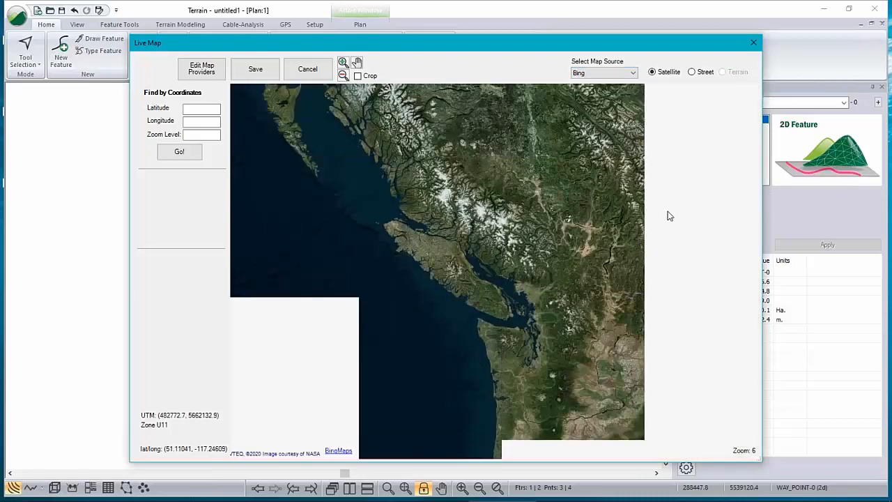
click(754, 43)
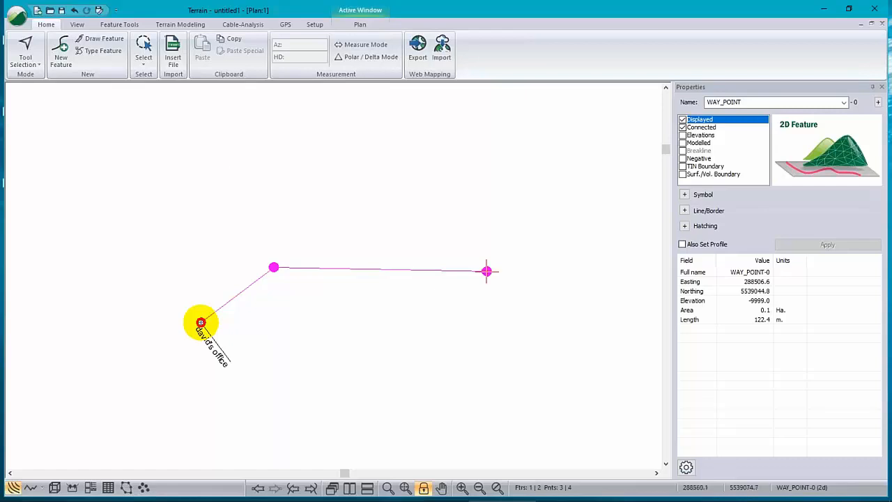
Open AOI.terx from the LoggingPlanning examples folder without saving the changes to the current terrain.
click(18, 16)
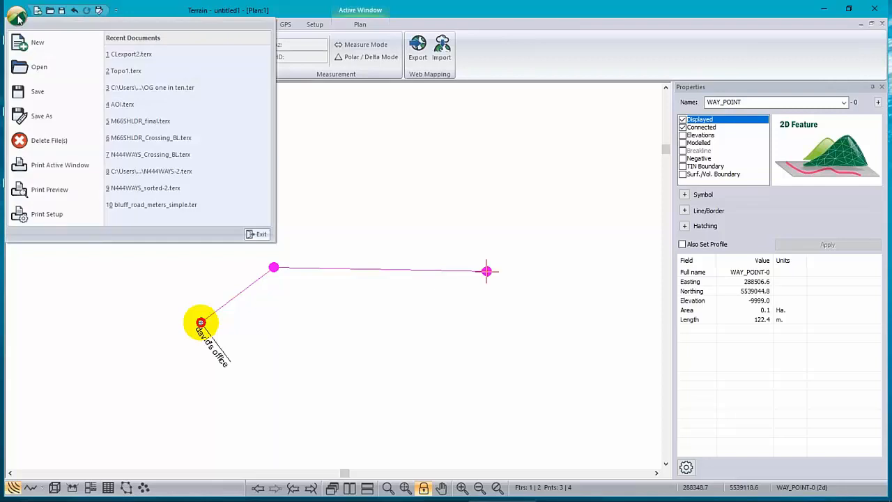
click(33, 67)
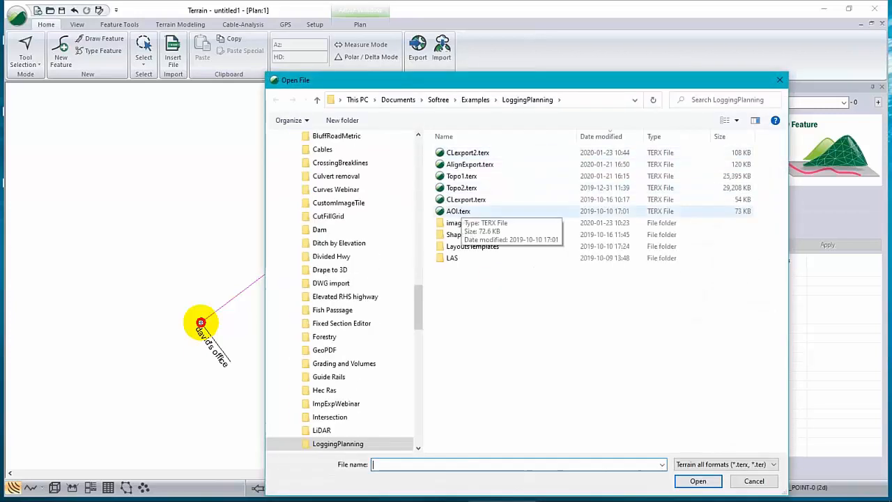
click(488, 211)
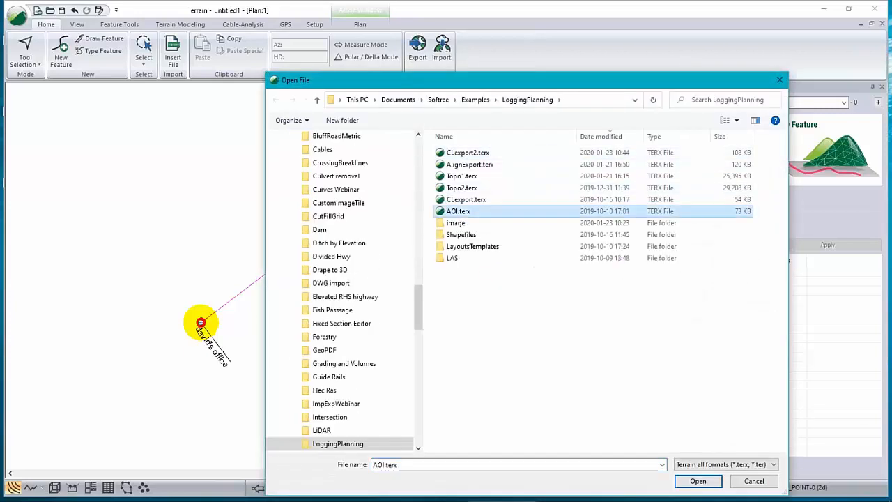
click(706, 481)
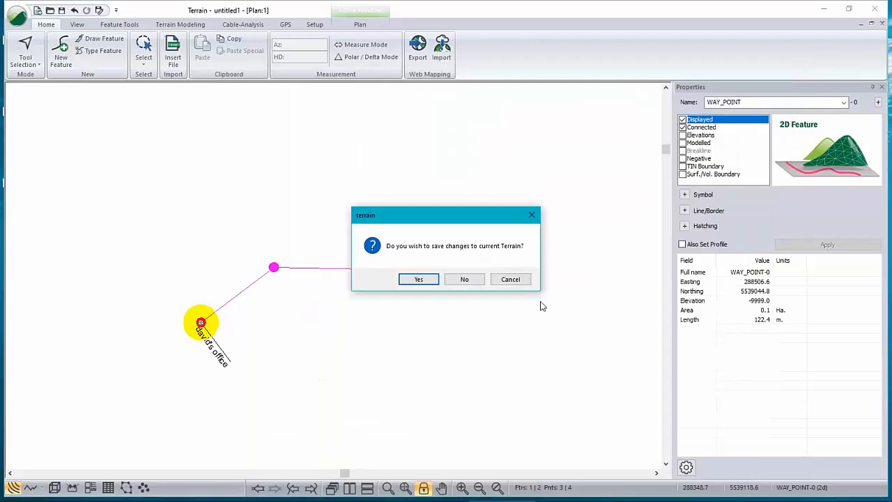
click(466, 280)
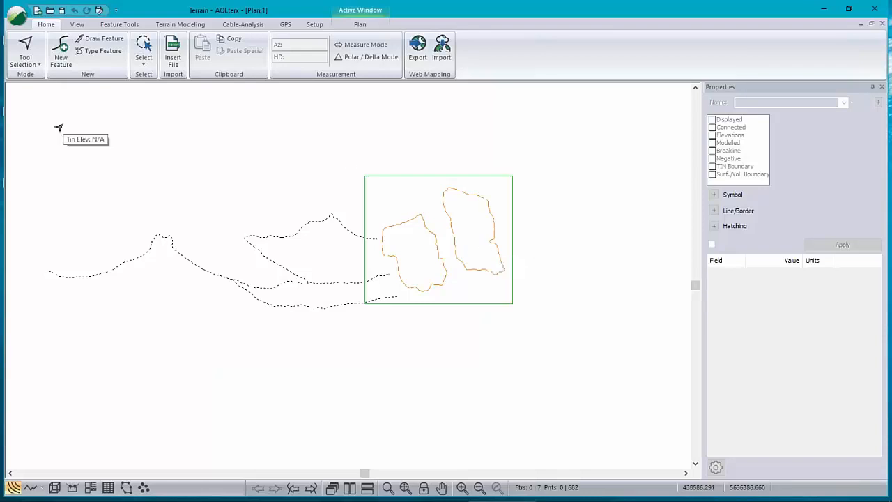
Insert the shapefile R3-124_ProposedRoads.shp from the Shapefiles folder into the AOI terrain.
click(174, 57)
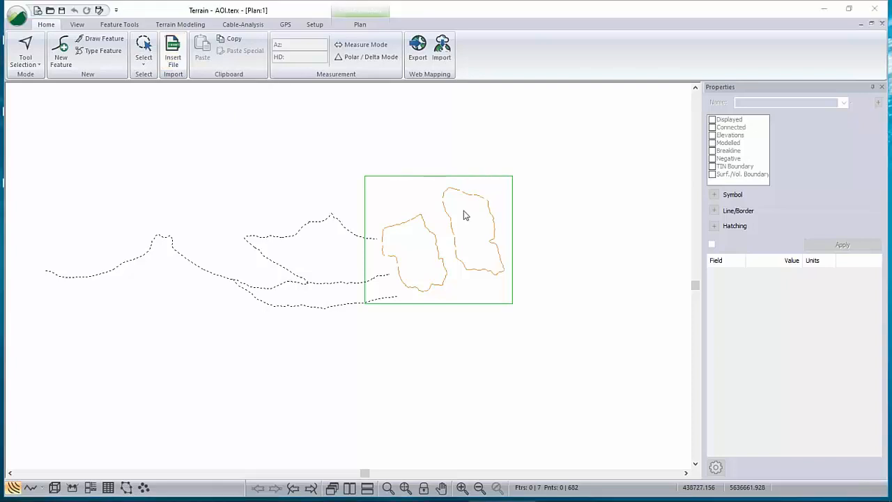
double_click(470, 270)
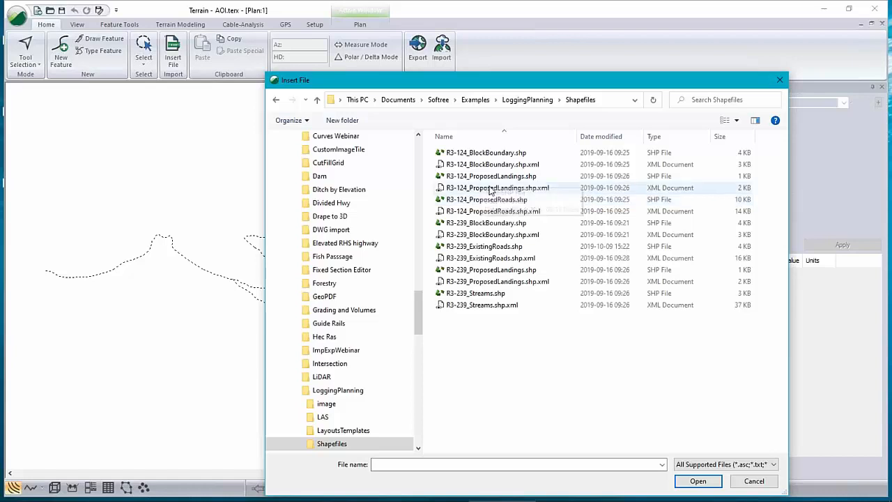
click(499, 202)
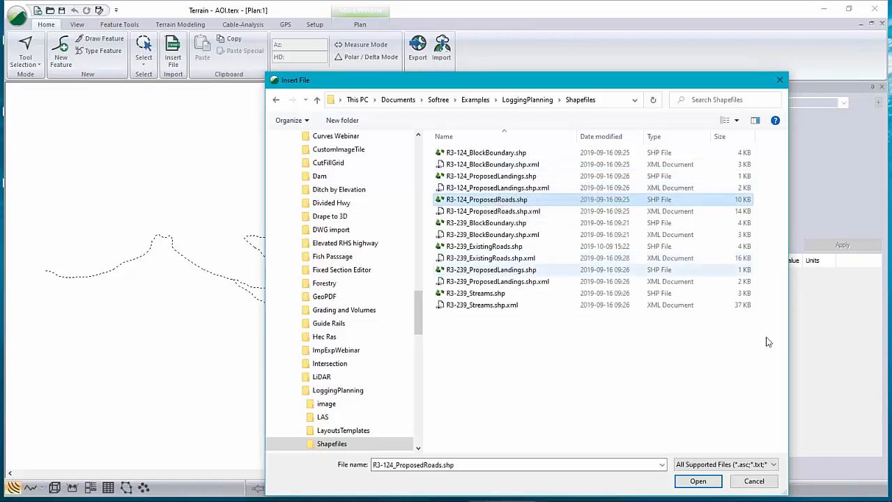
click(697, 481)
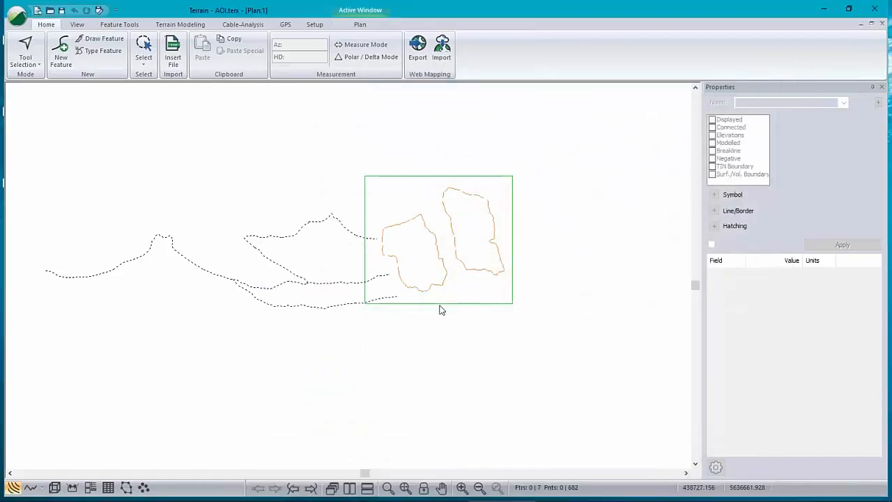
click(618, 376)
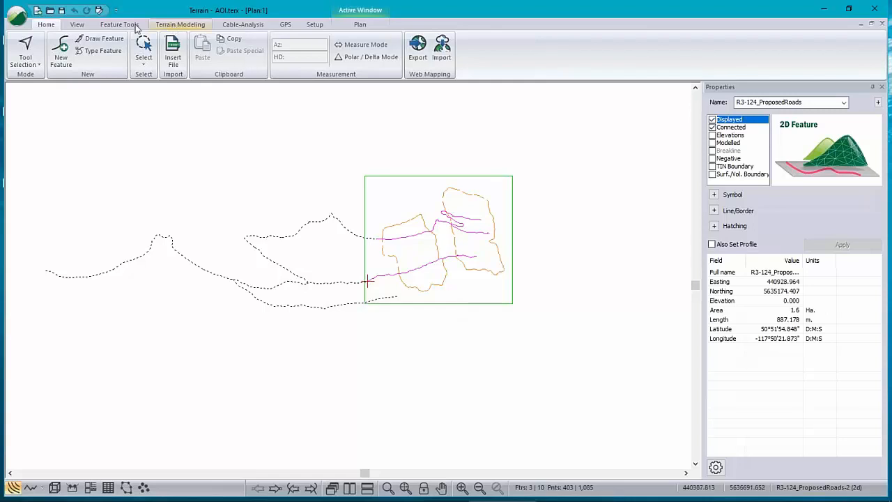
Simplify the selected R3-124_ProposedRoads features with a tolerance of 1.0, leaving smoothing off.
click(135, 26)
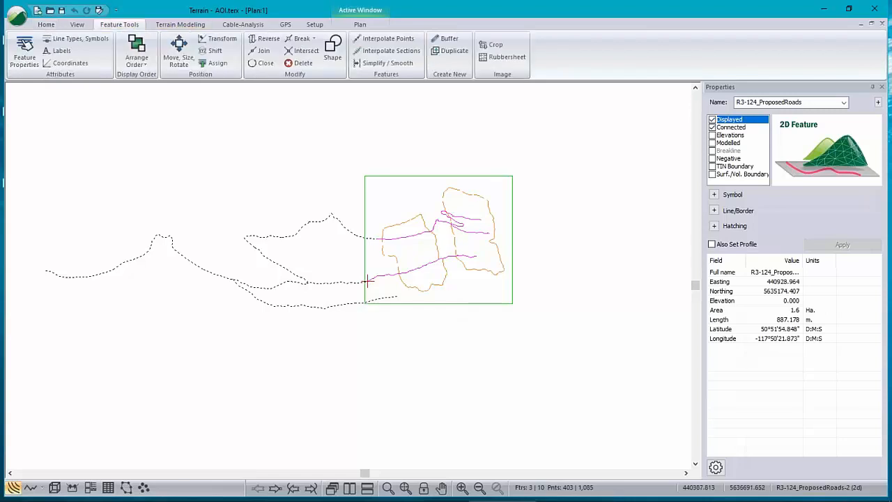
click(372, 64)
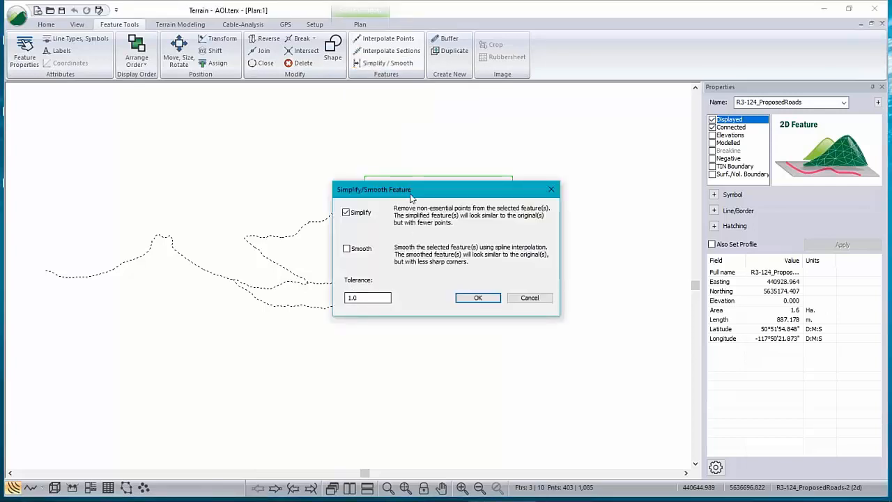
drag(421, 188, 533, 340)
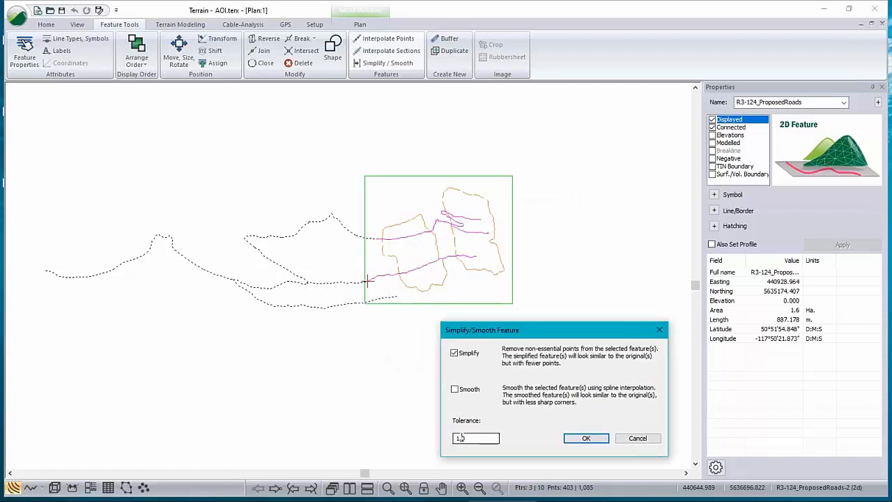
click(587, 438)
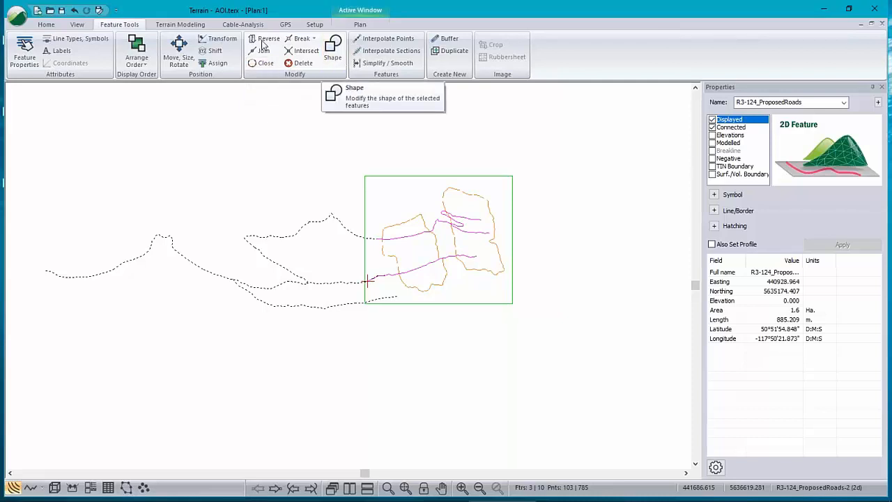
Insert the LAS files 082K081423ne.las, 082K081423nw.las and 082K081423se.las from the LAS folder into the AOI terrain.
click(46, 25)
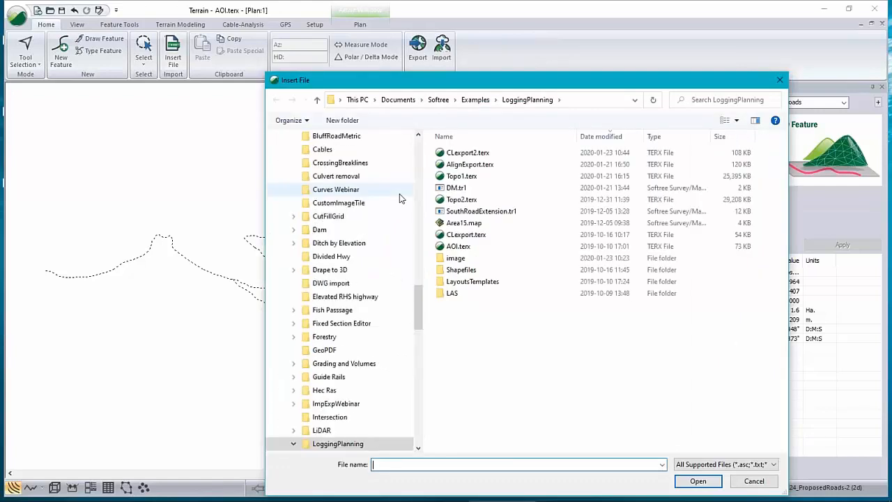
double_click(453, 292)
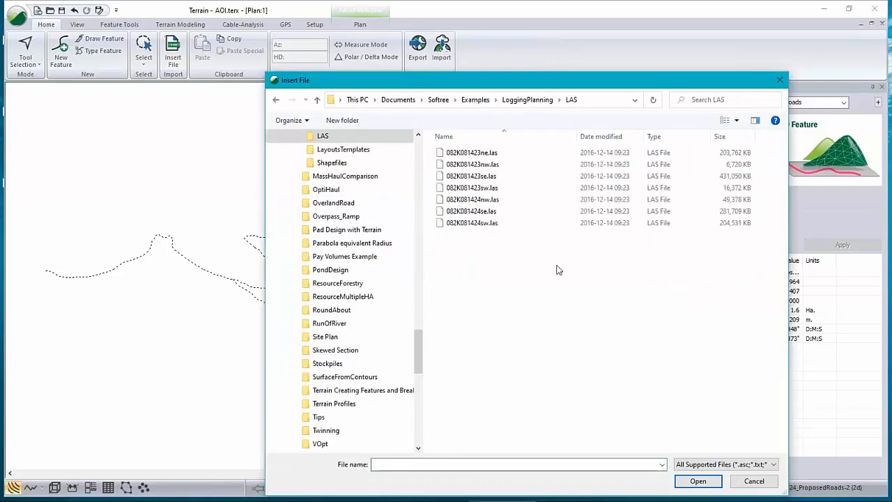
click(479, 154)
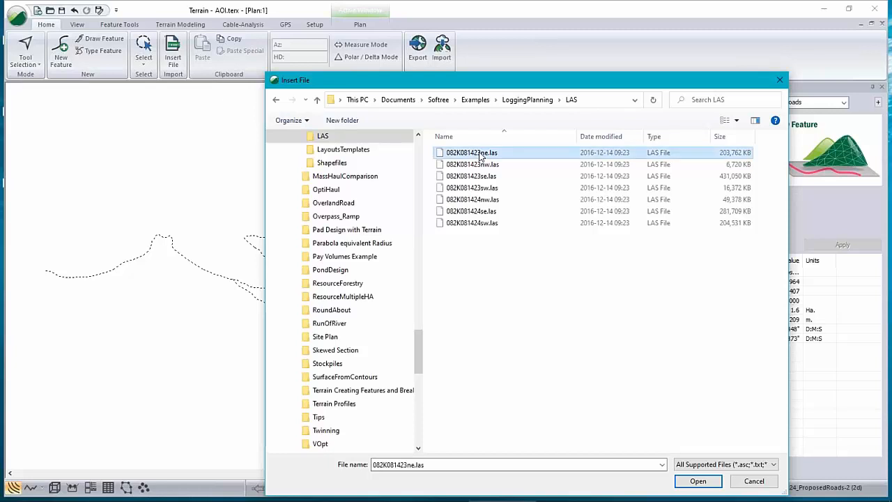
shift+click(472, 176)
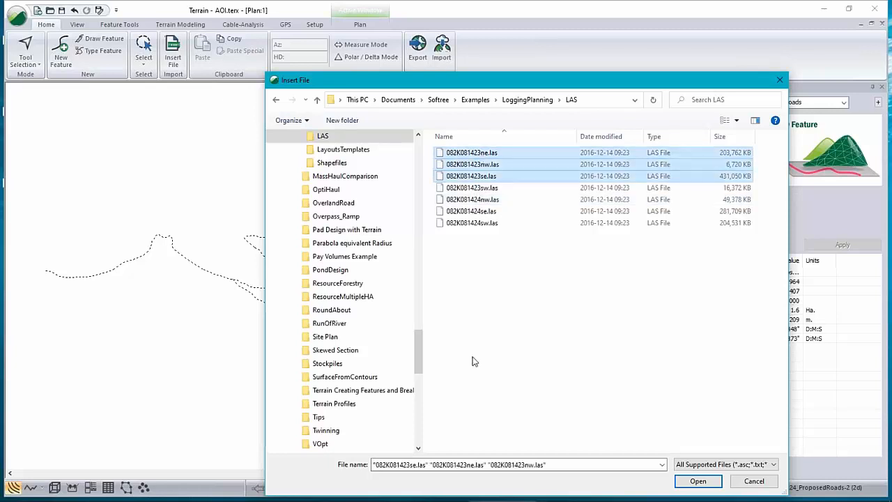
click(697, 481)
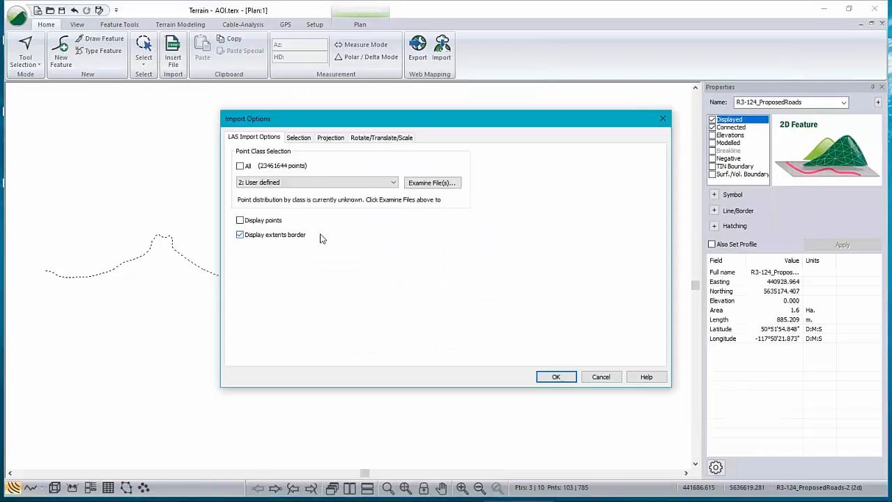
Add a filtering region of type Corridor to the point selection of the LAS import.
click(299, 138)
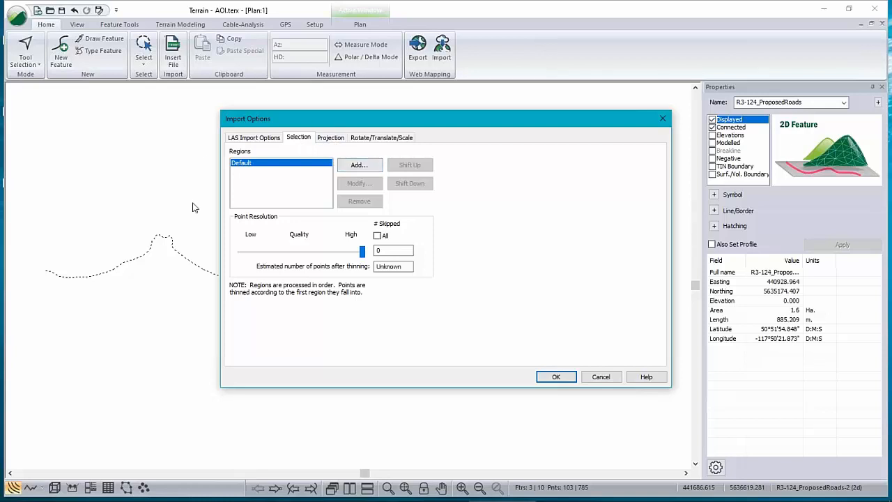
click(360, 165)
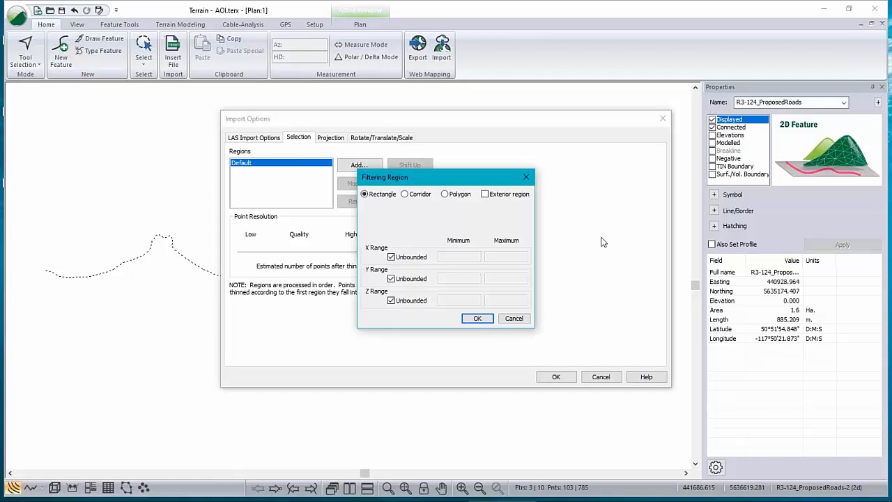
click(405, 194)
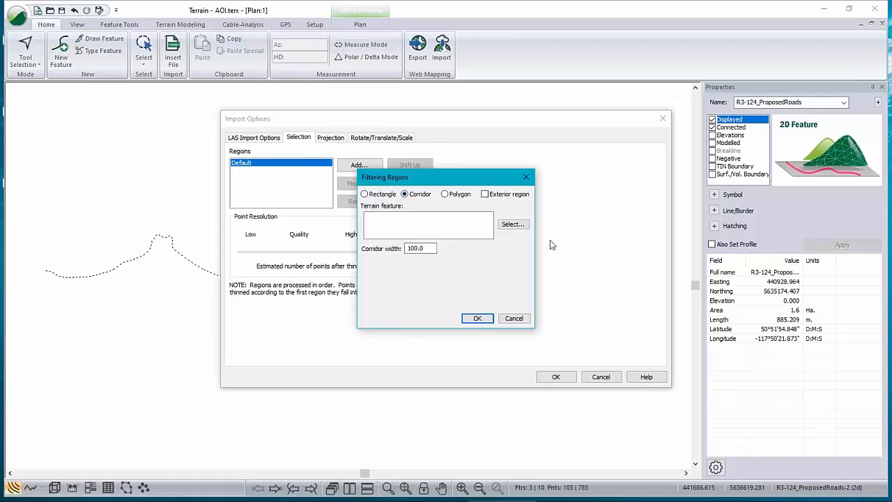
Assign R3-124_ProposedRoads-0, R3-124_ProposedRoads-1 and R3-124_ProposedRoads-2 as the corridor's terrain features, with a corridor width of 100.0.
click(516, 225)
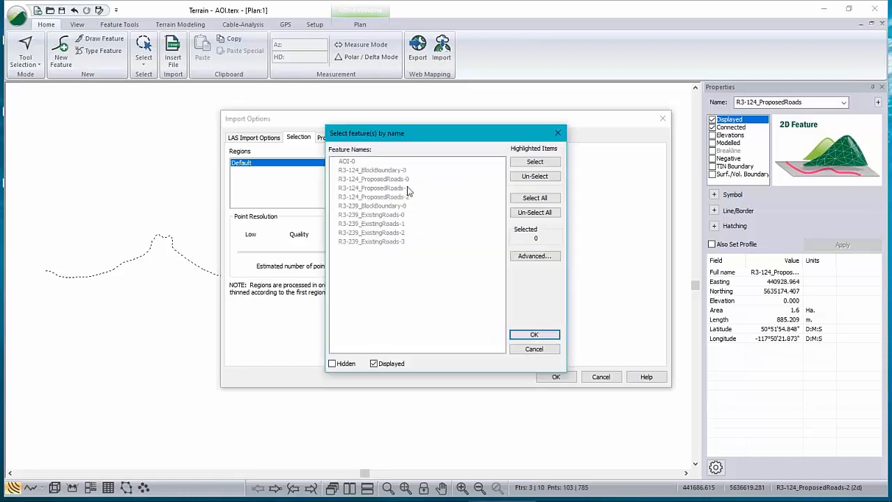
click(397, 179)
click(396, 189)
click(397, 197)
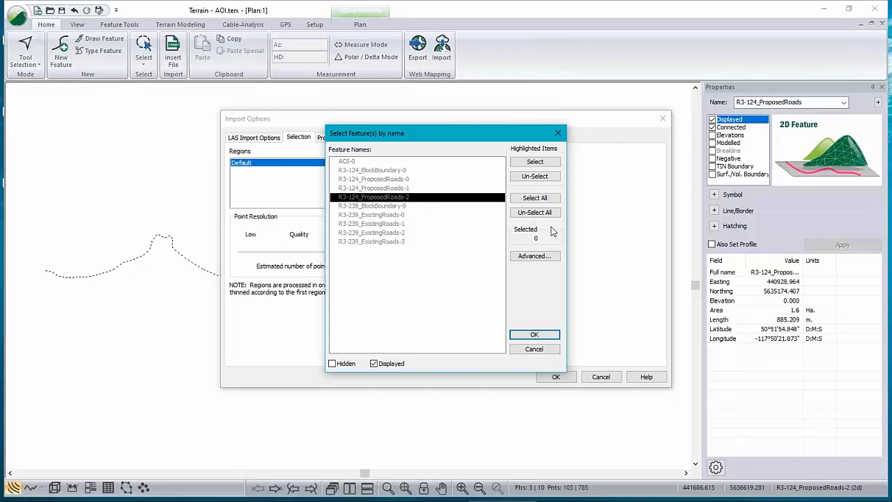
click(392, 207)
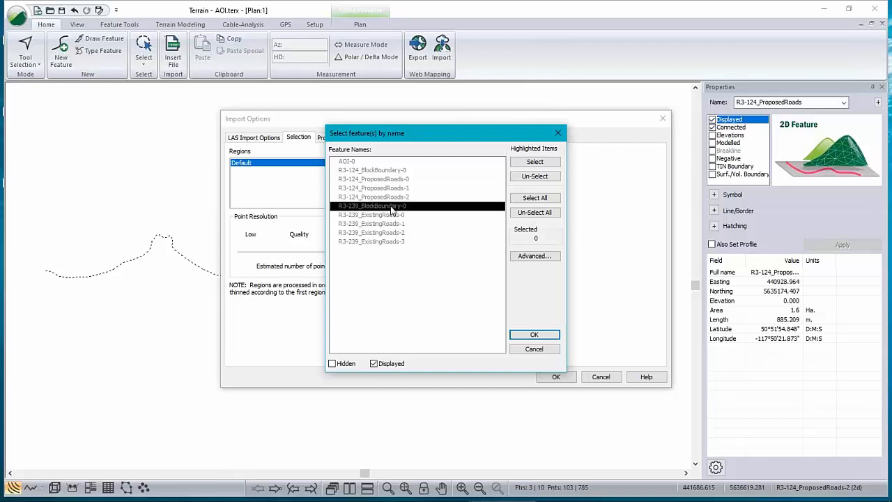
click(394, 171)
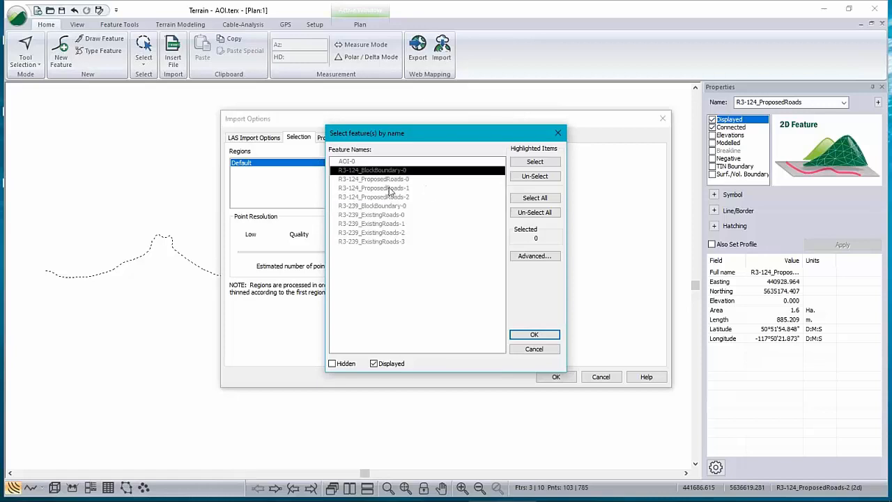
drag(392, 180, 391, 201)
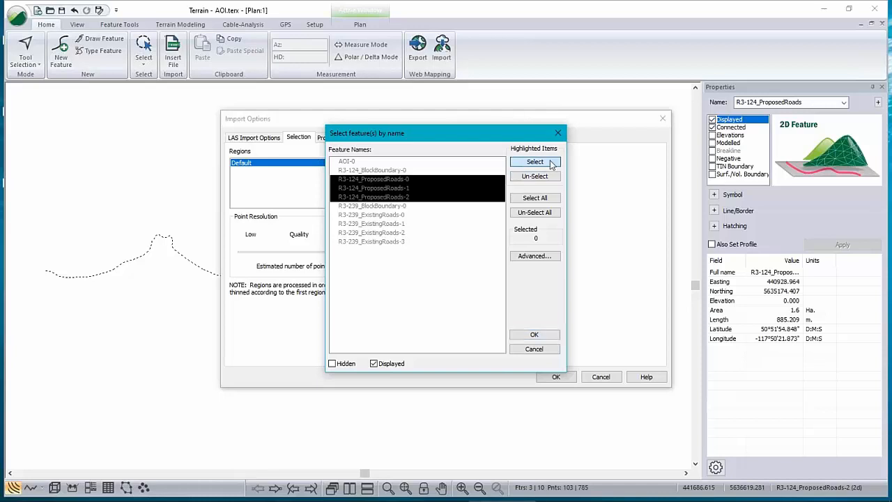
click(534, 162)
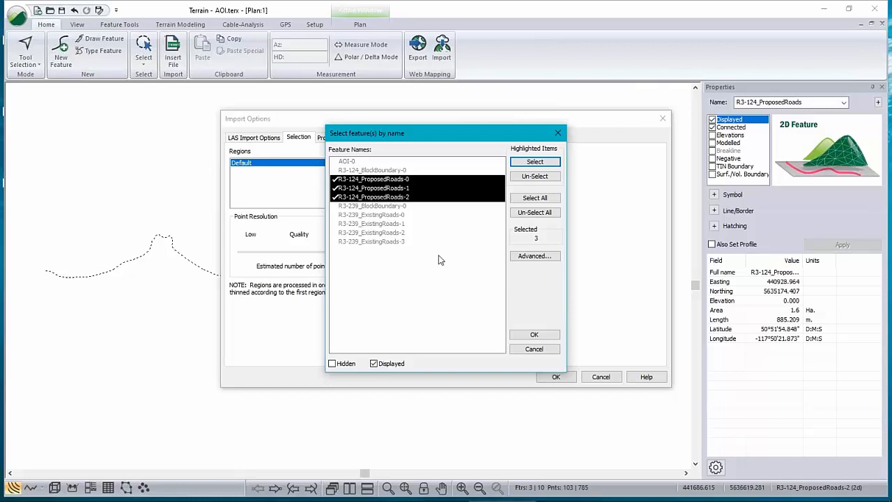
click(551, 336)
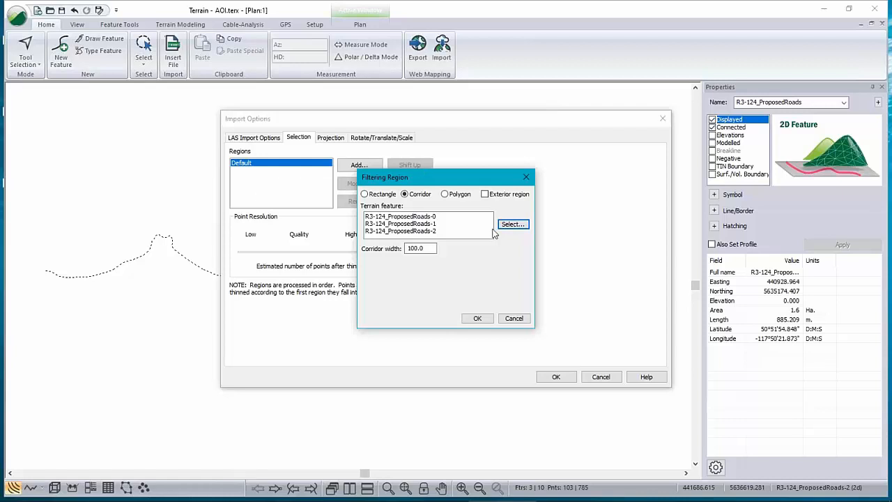
double_click(416, 248)
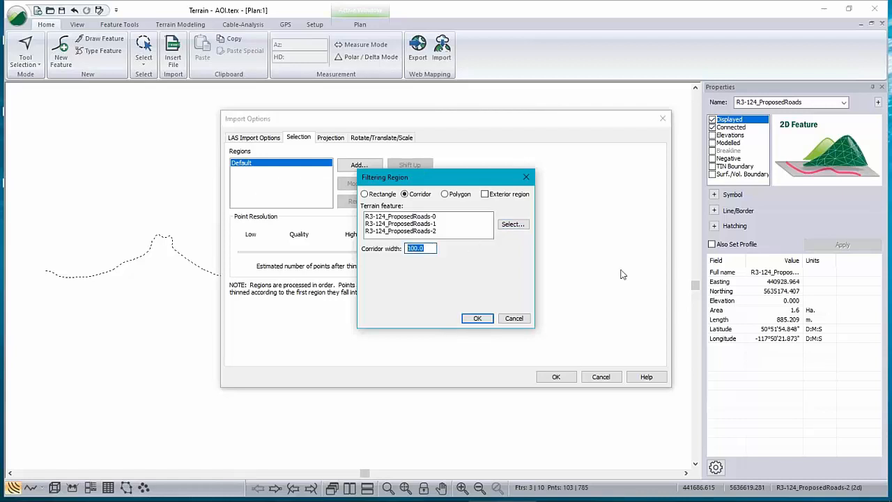
click(481, 318)
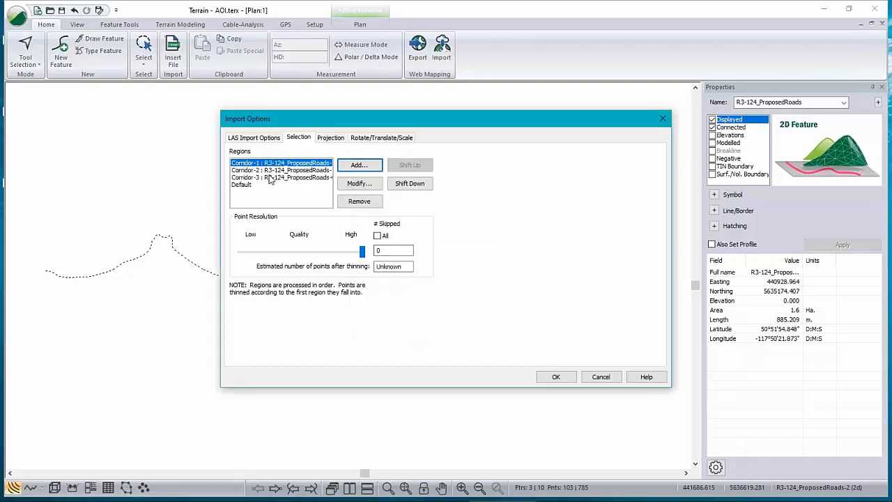
Examine the point resolution settings of the three proposed road corridor regions.
click(270, 177)
click(272, 170)
click(277, 163)
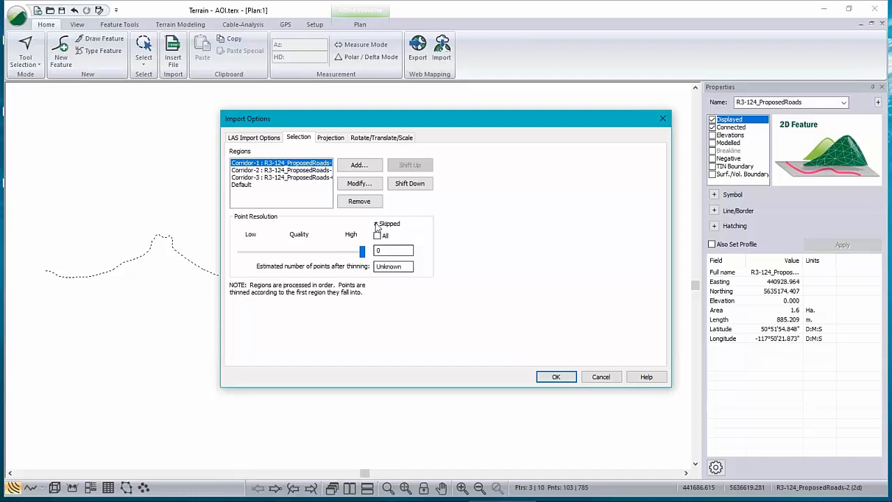
click(296, 177)
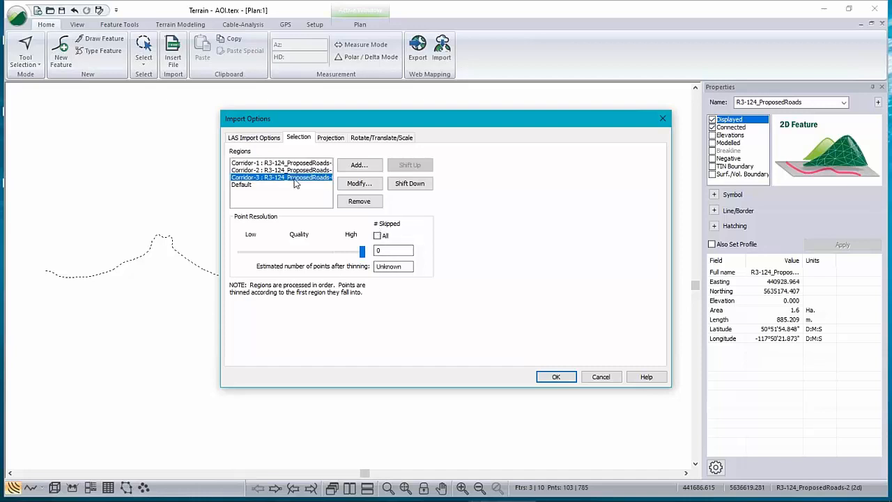
click(318, 170)
click(317, 164)
click(315, 178)
click(317, 171)
click(317, 164)
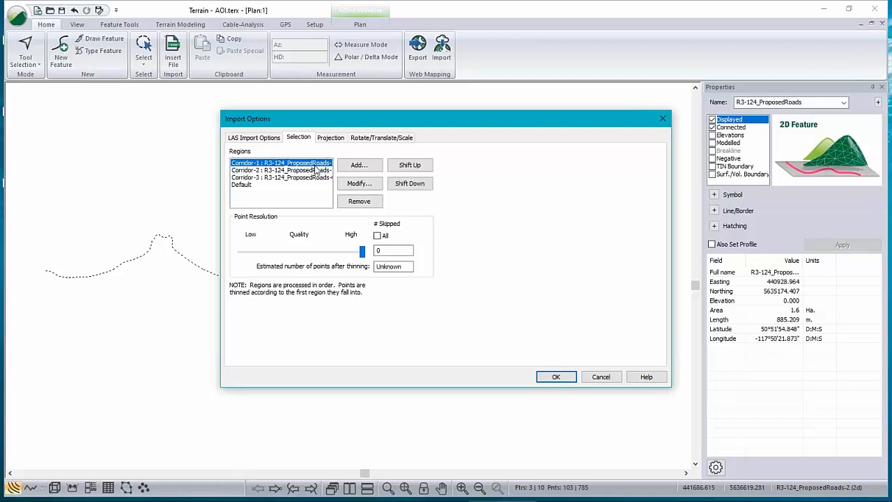
mouse_move(361, 254)
mouse_down()
mouse_move(322, 255)
mouse_move(363, 255)
mouse_up()
Skip all points in the Default region and import the LiDAR points without coordinate conversion.
click(244, 185)
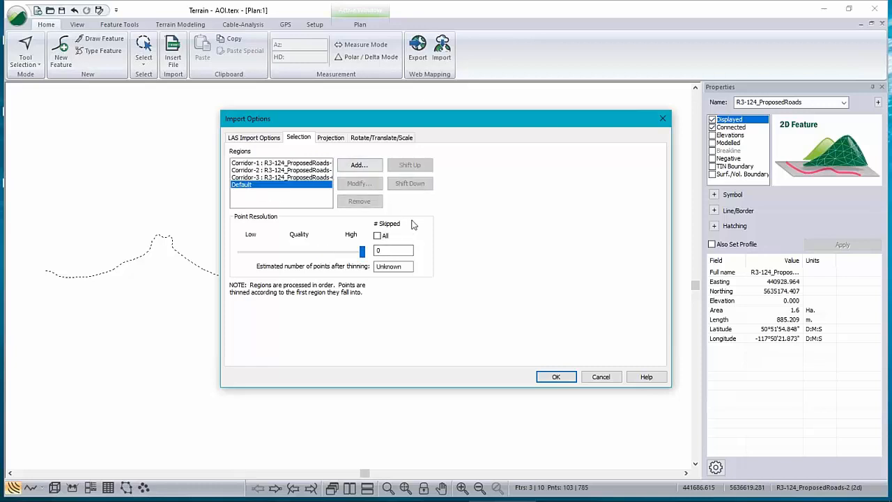
click(381, 238)
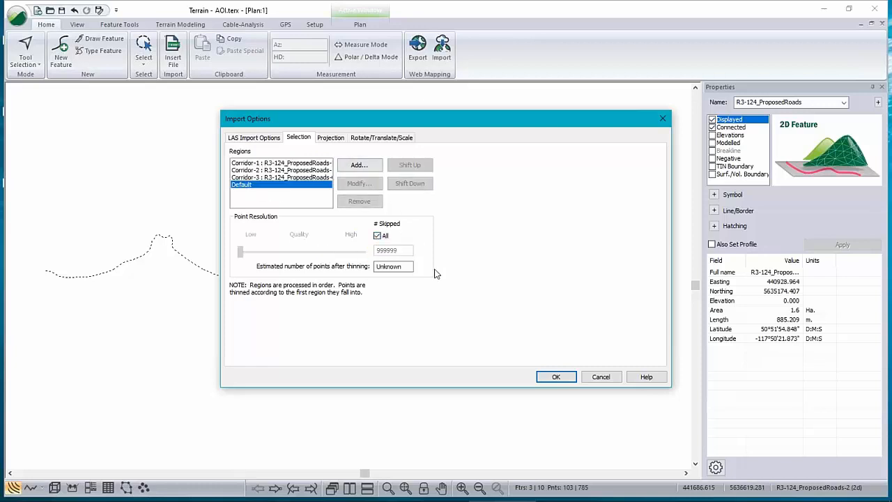
click(554, 377)
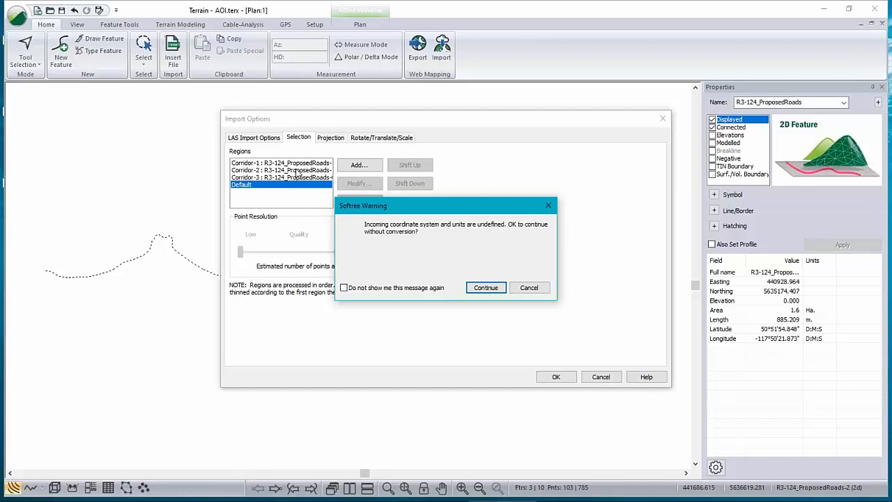
click(481, 287)
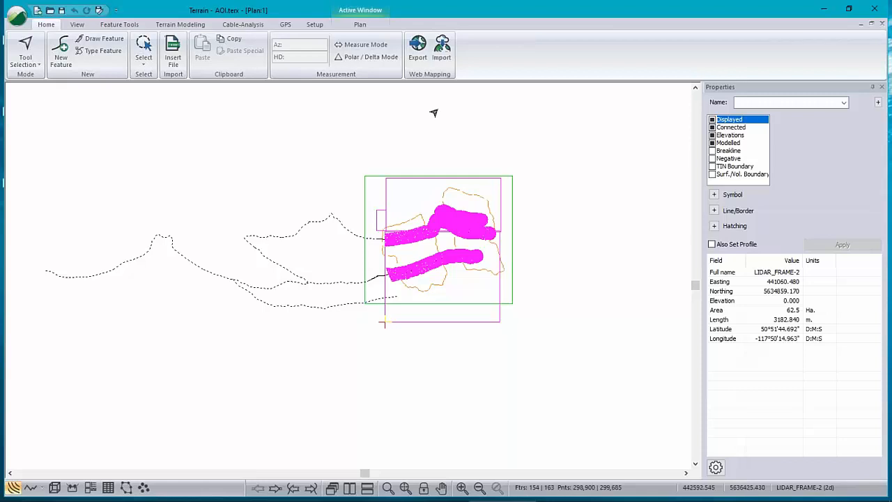
Open the recent terrain Topo1.terx without saving the changes to the AOI terrain.
click(17, 17)
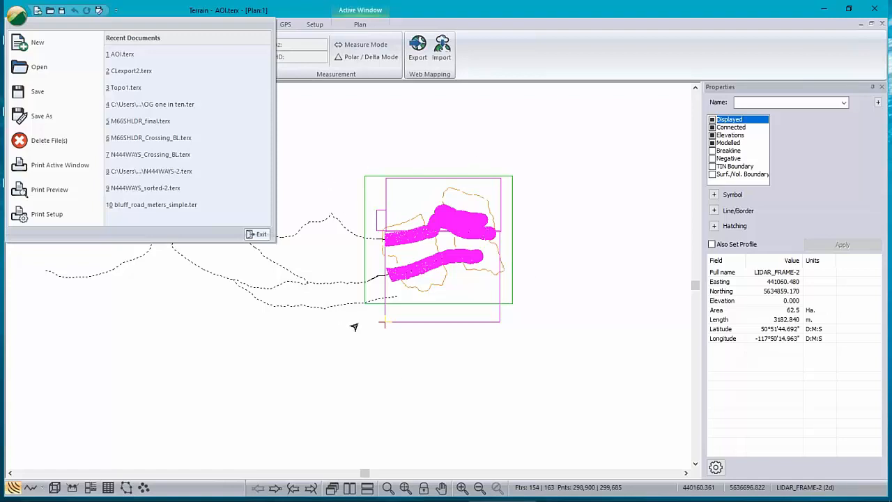
click(126, 87)
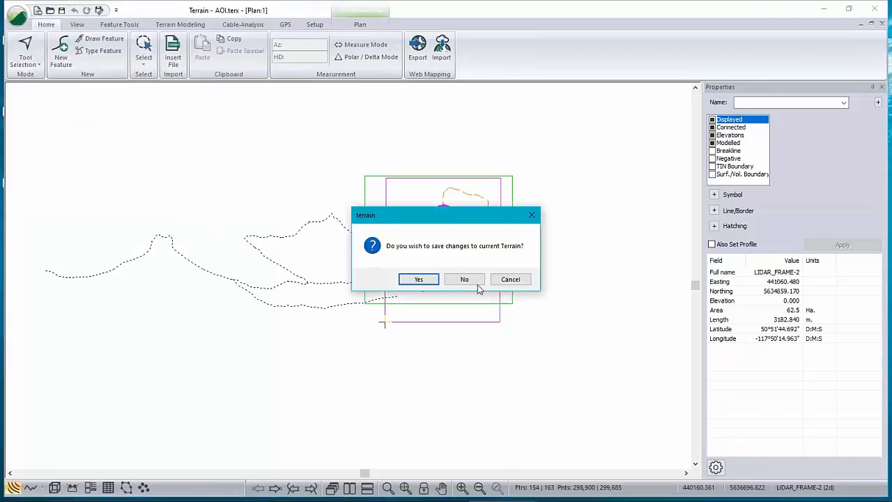
click(466, 281)
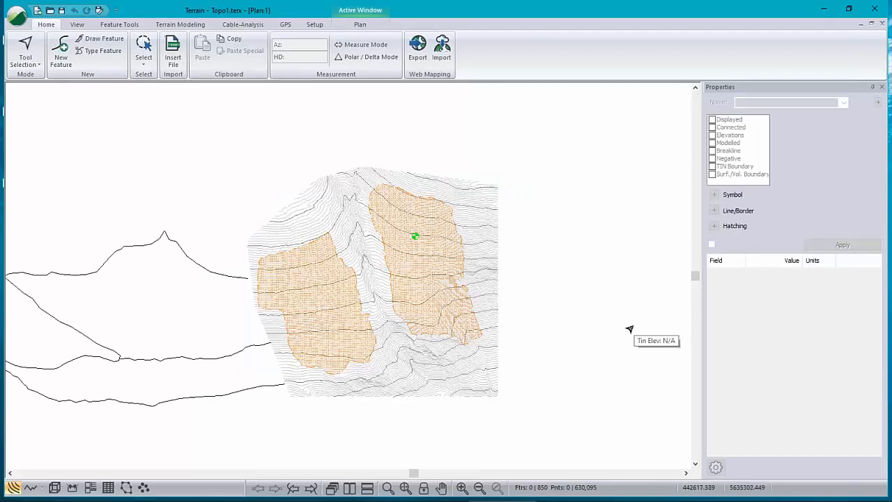
Select all features to check the Topo1 terrain's feature and point counts, clear the selection, and inspect the contours around the two blocks.
key(ctrl+a)
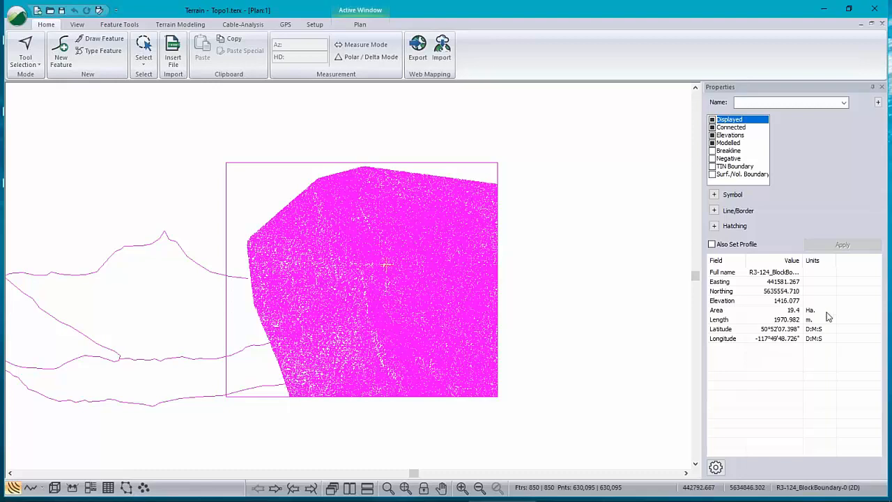
click(576, 319)
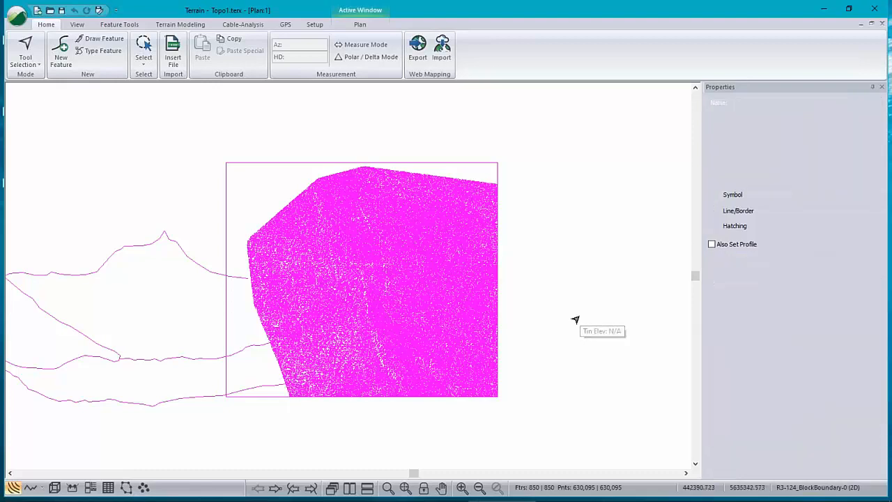
click(180, 25)
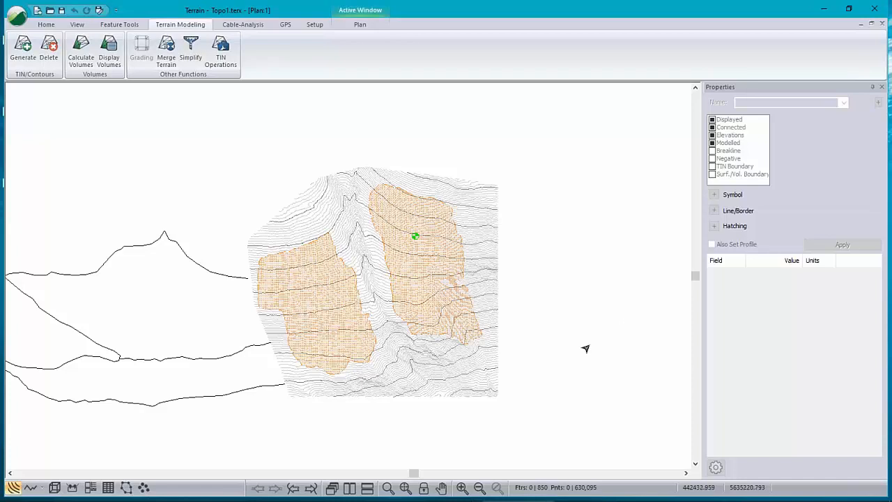
scroll(417, 333, up, 1)
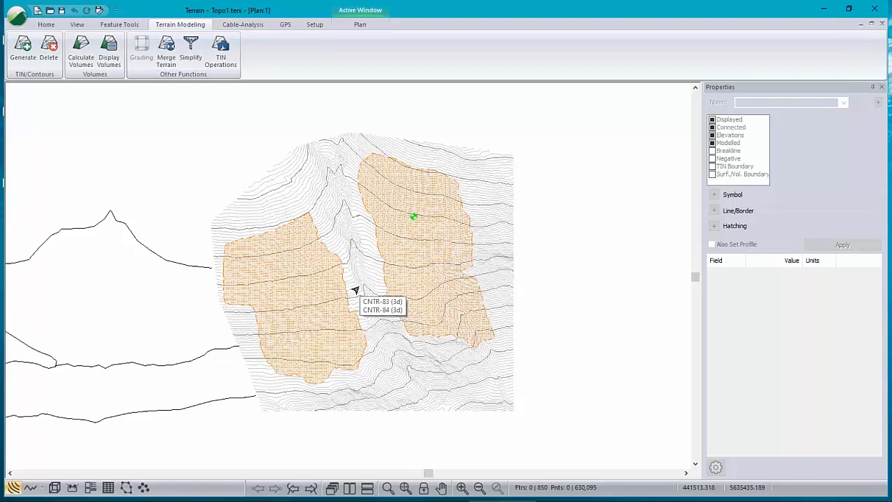
Select the CNTR-83 contour crossing both blocks and open the live web map import around it.
click(395, 290)
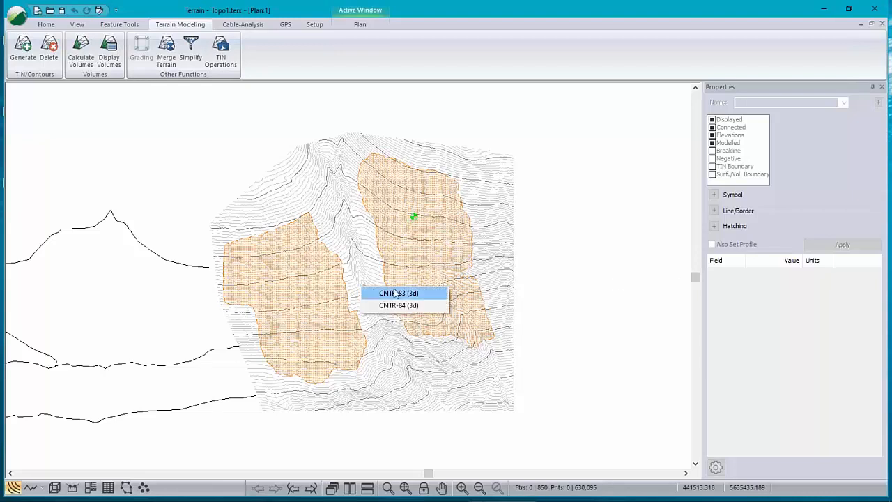
click(399, 292)
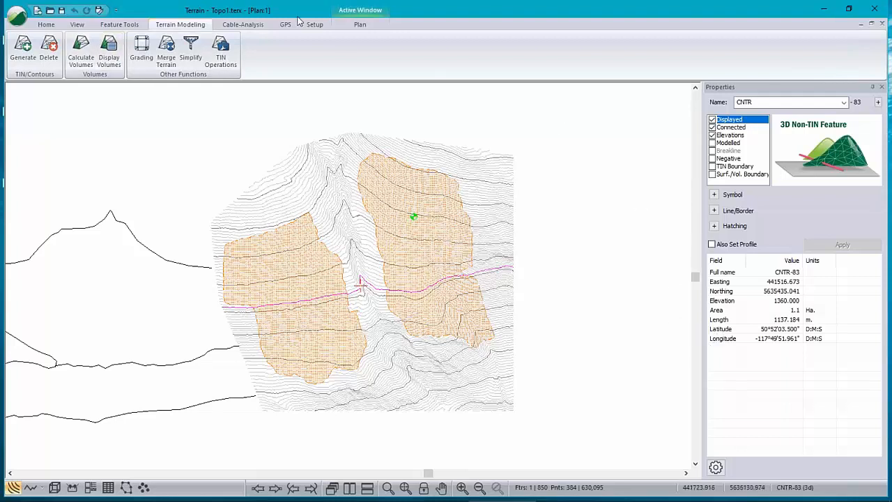
click(45, 25)
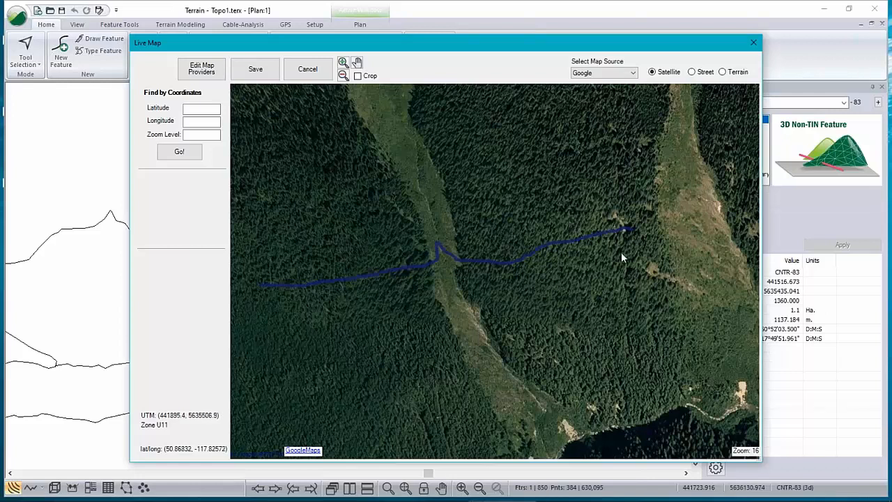
Examine the MapTiler and Bing satellite imagery around the contour at several zoom levels.
click(637, 73)
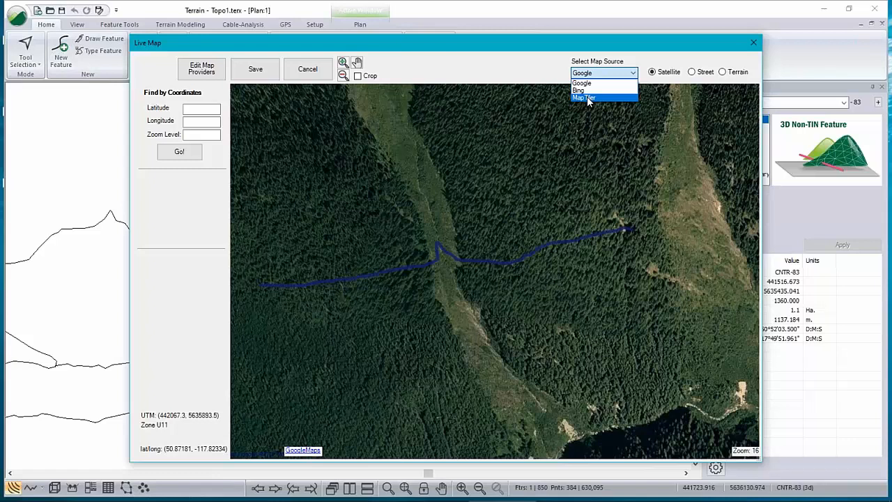
click(588, 98)
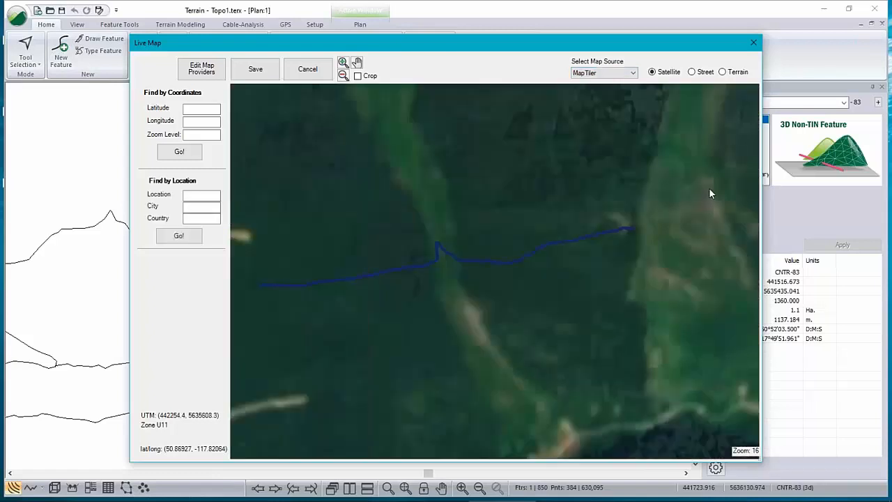
click(633, 73)
click(589, 86)
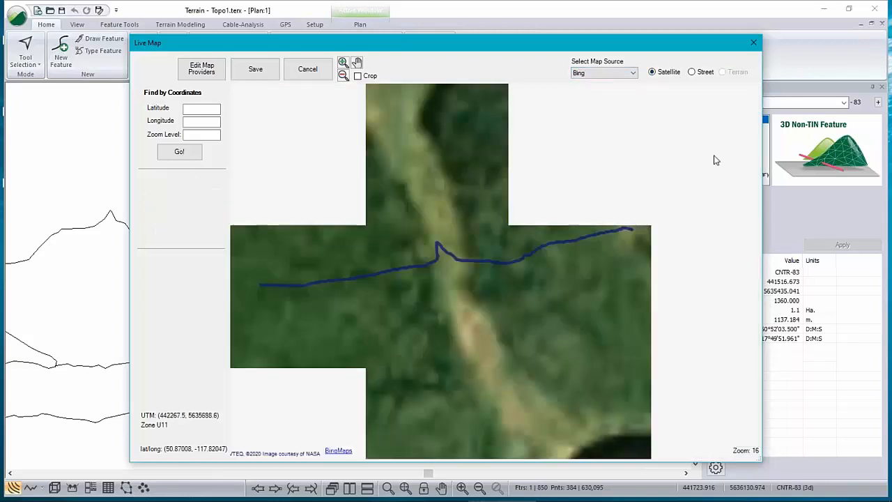
scroll(446, 257, down, 1)
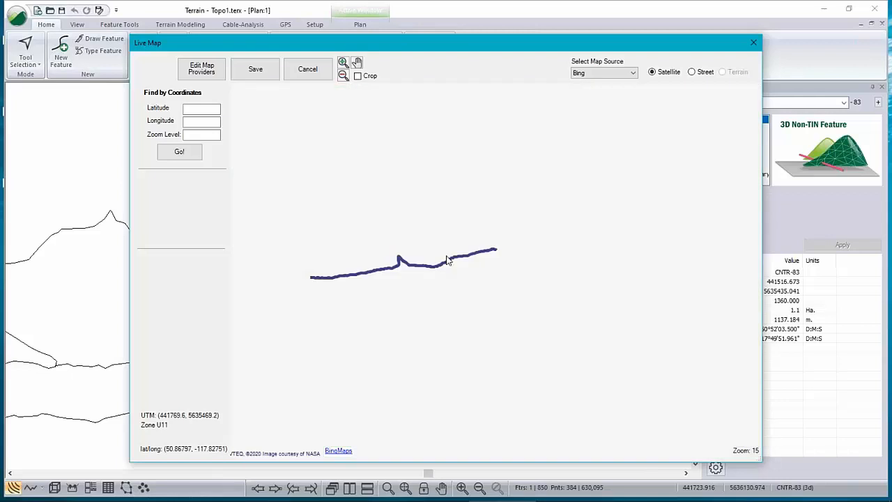
scroll(447, 259, down, 1)
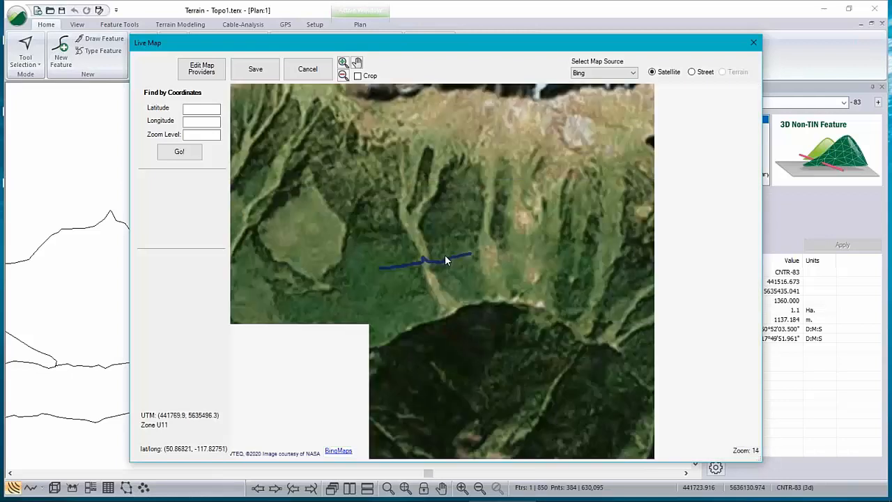
scroll(446, 260, up, 3)
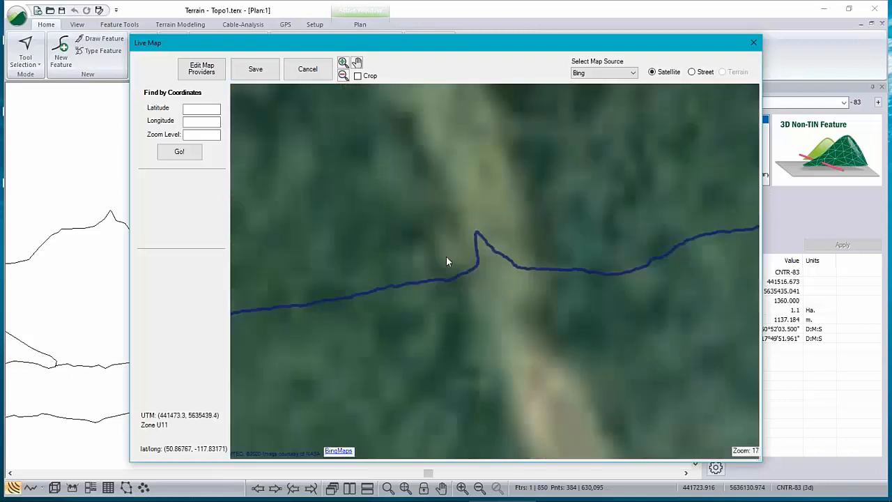
Compare the Google and Bing imagery at the gully crossing, finishing with Google as the map source.
click(632, 73)
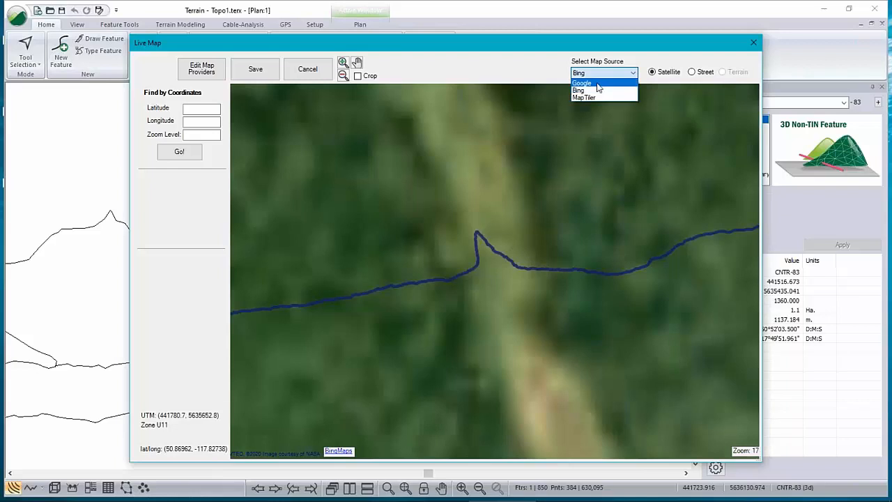
click(598, 84)
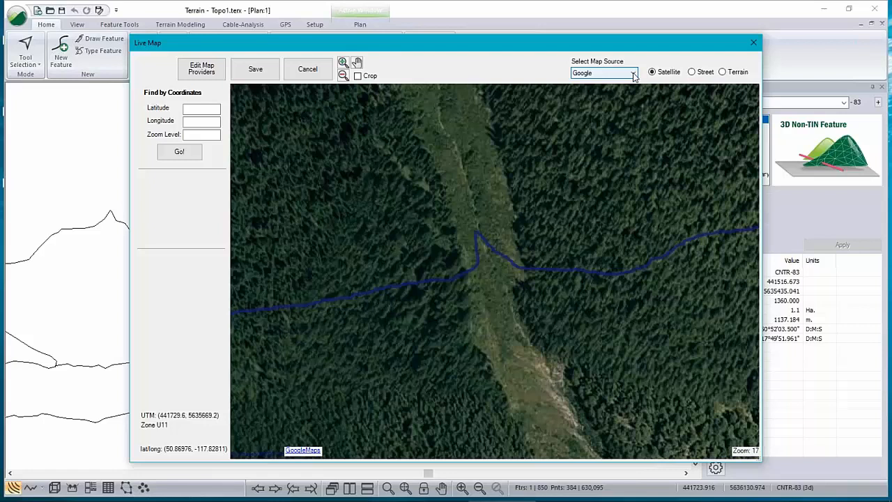
click(634, 73)
click(617, 91)
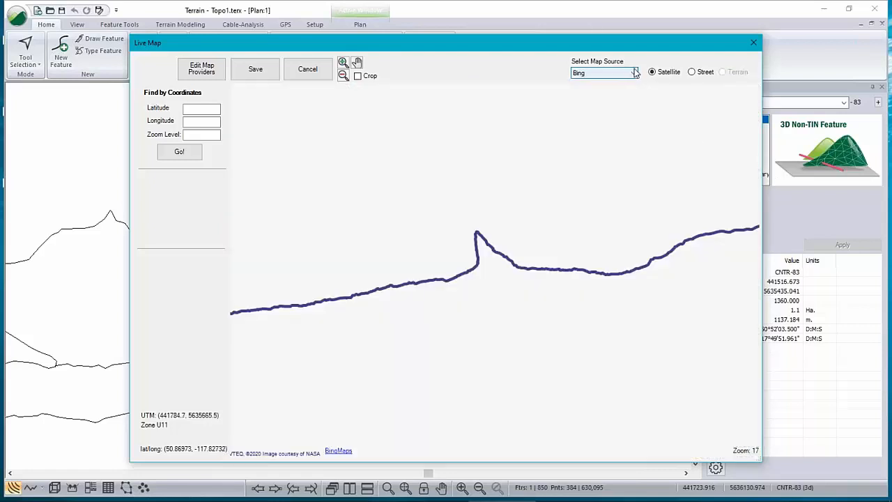
click(604, 73)
click(605, 84)
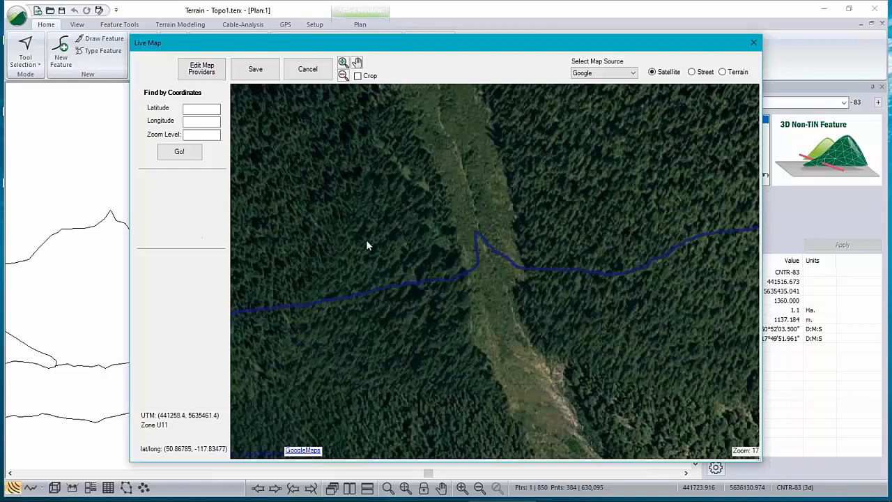
Crop the Google satellite imagery to a large rectangle enclosing the contour and download it at zoom level 17.
scroll(446, 261, down, 1)
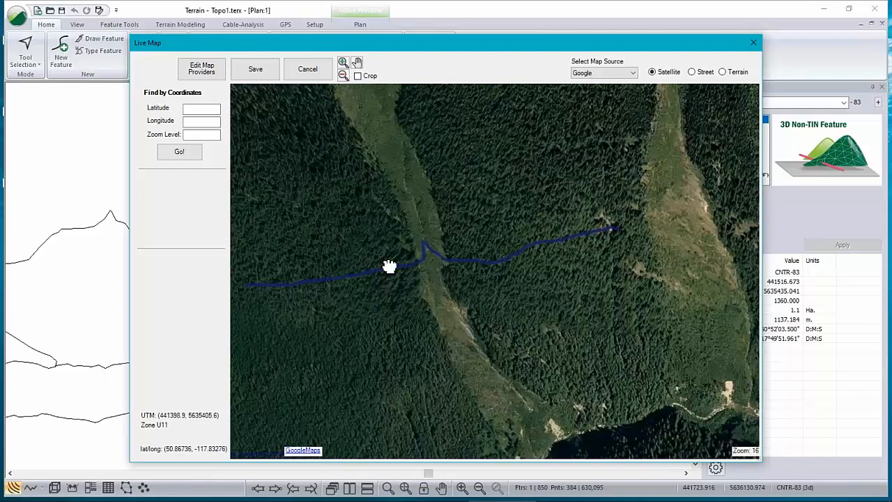
drag(388, 267, 447, 245)
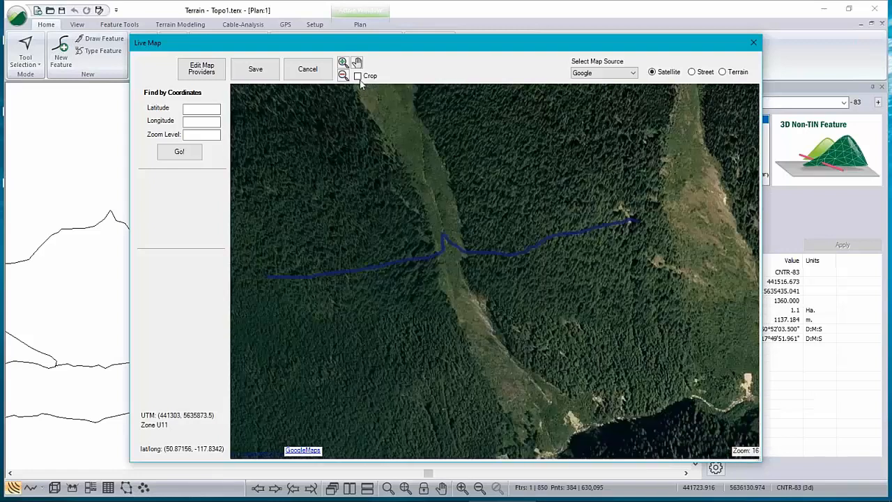
click(358, 76)
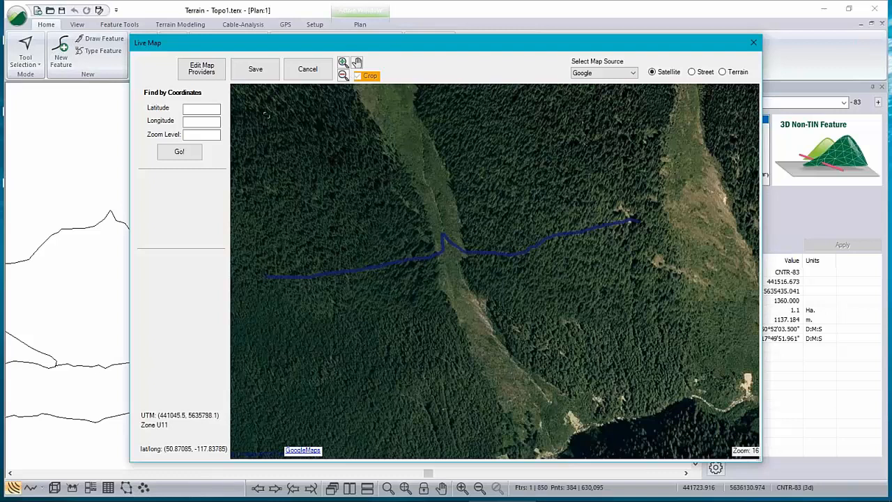
drag(253, 98, 735, 429)
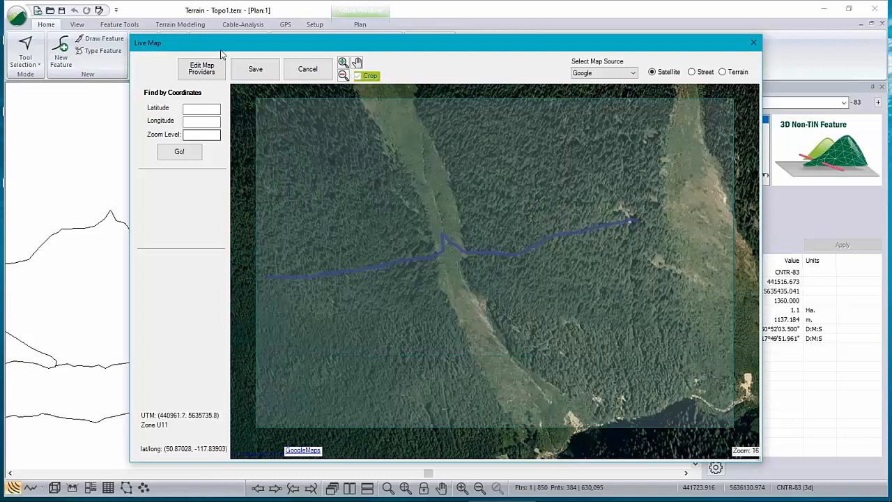
click(269, 70)
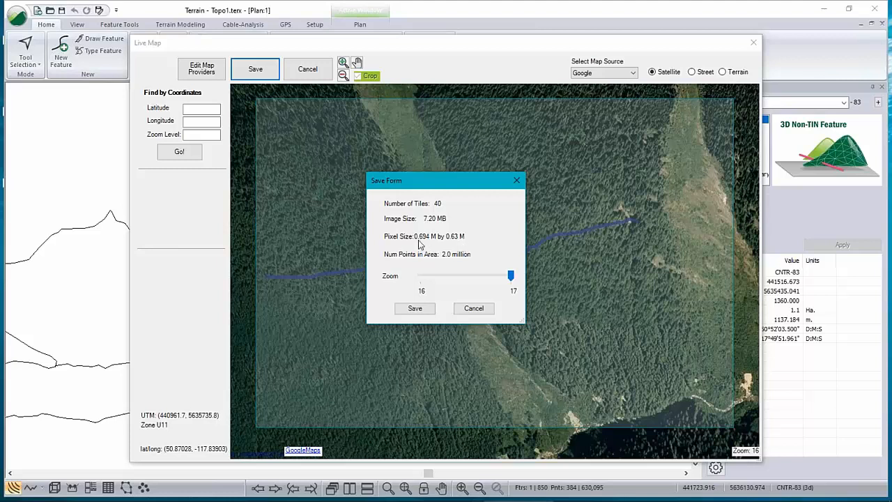
click(425, 309)
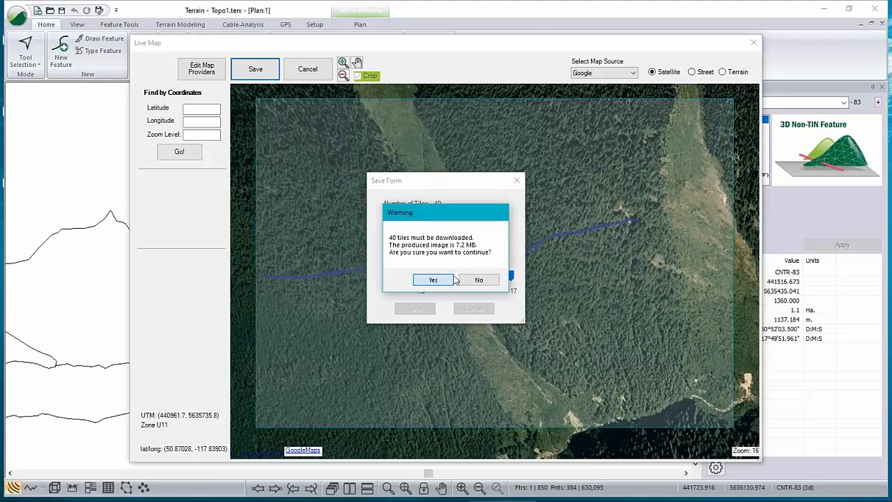
click(428, 279)
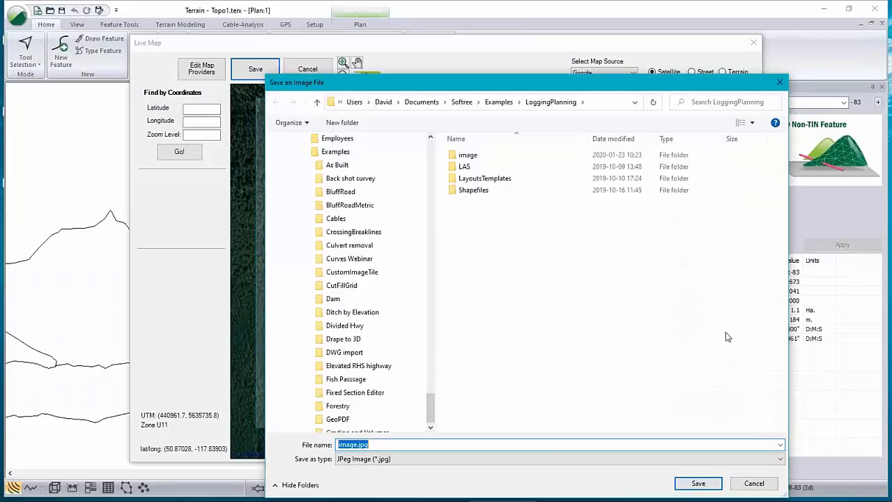
Save the downloaded imagery as image3.jpg in the image folder of LoggingPlanning.
double_click(458, 157)
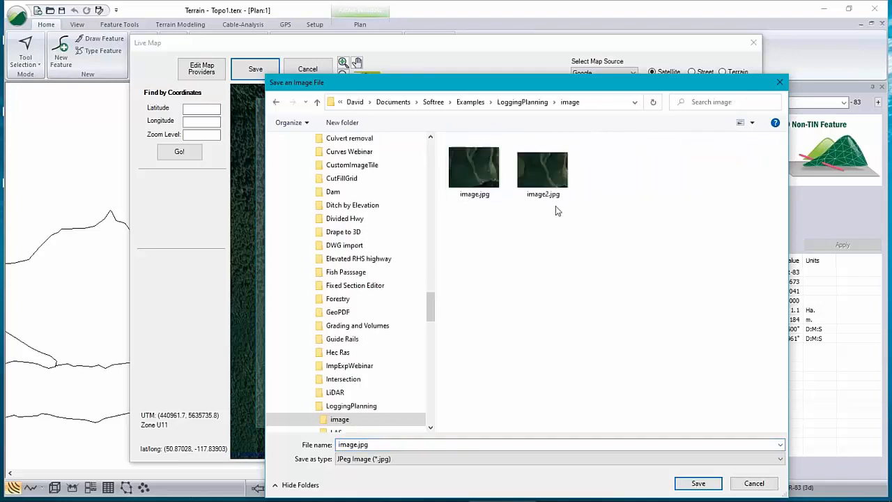
click(545, 173)
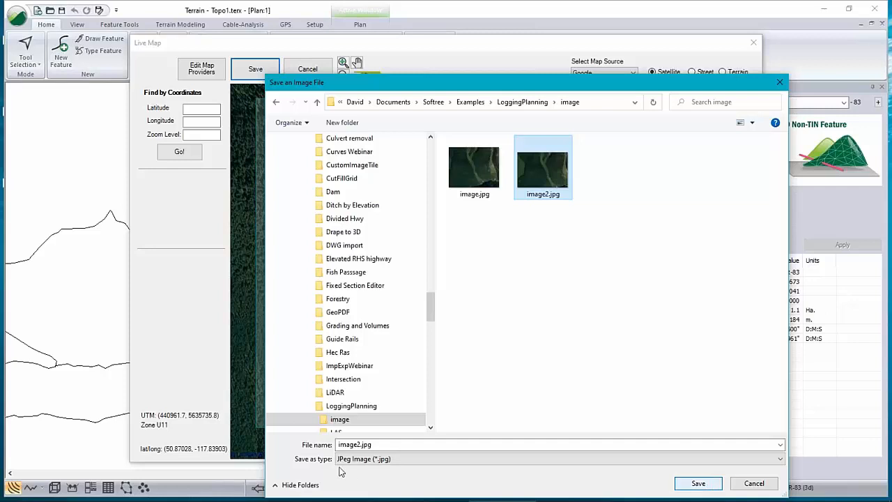
click(360, 446)
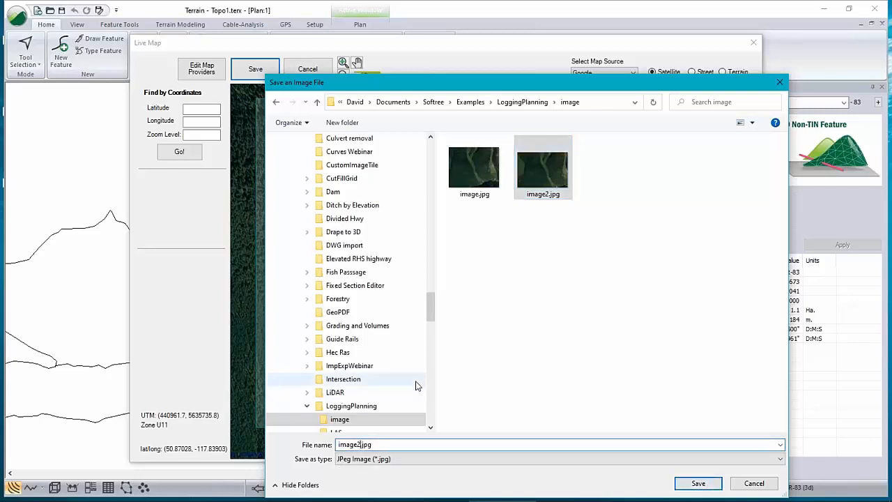
key(BackSpace)
text(3)
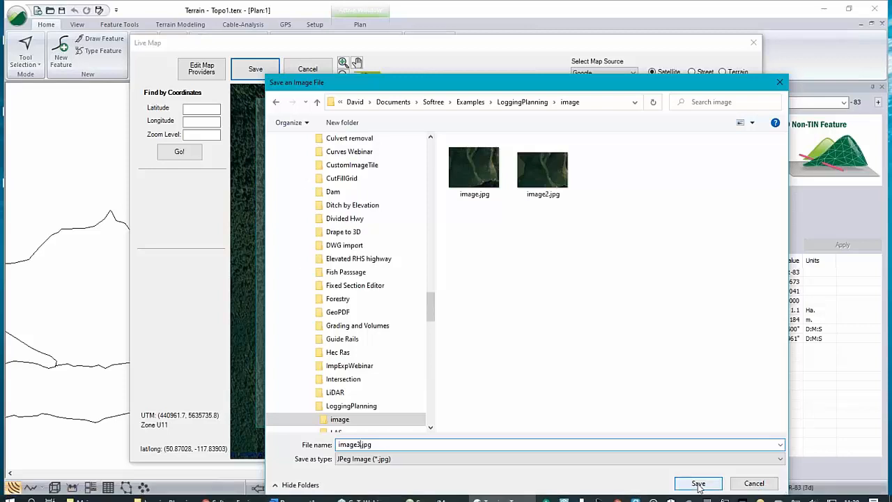
key(Return)
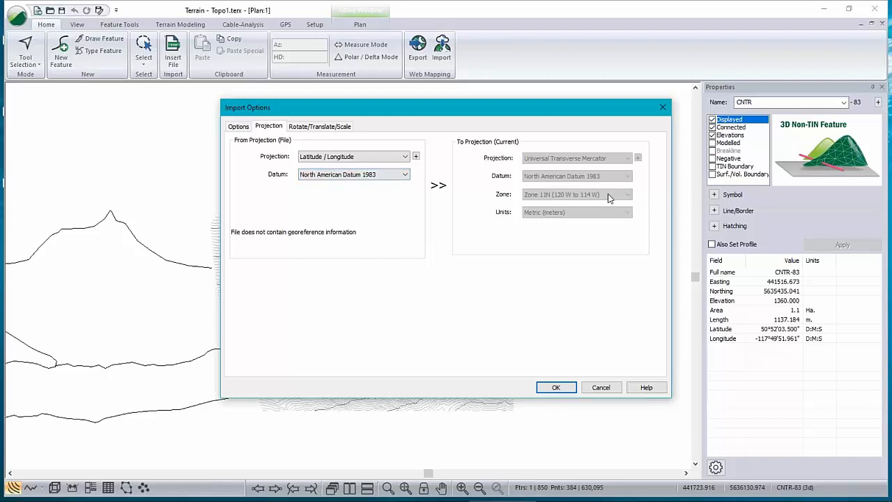
Import the image from Latitude / Longitude, North American Datum 1983, and add it to the background.
click(556, 388)
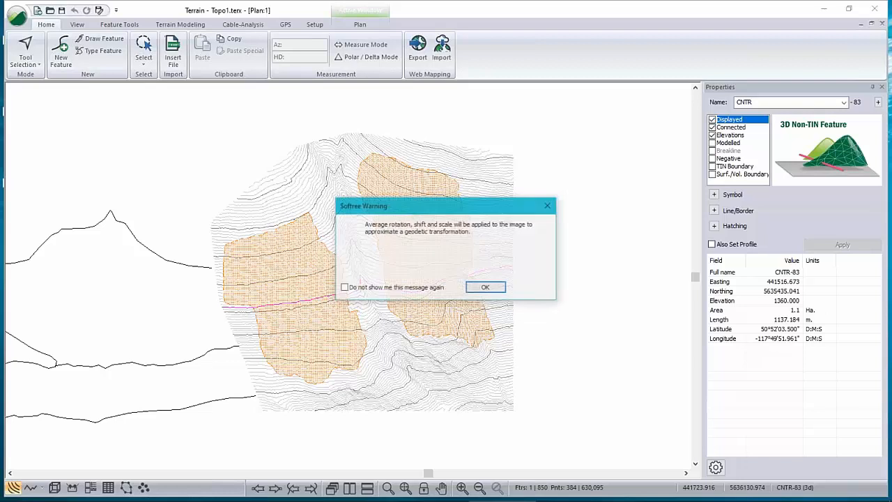
click(490, 290)
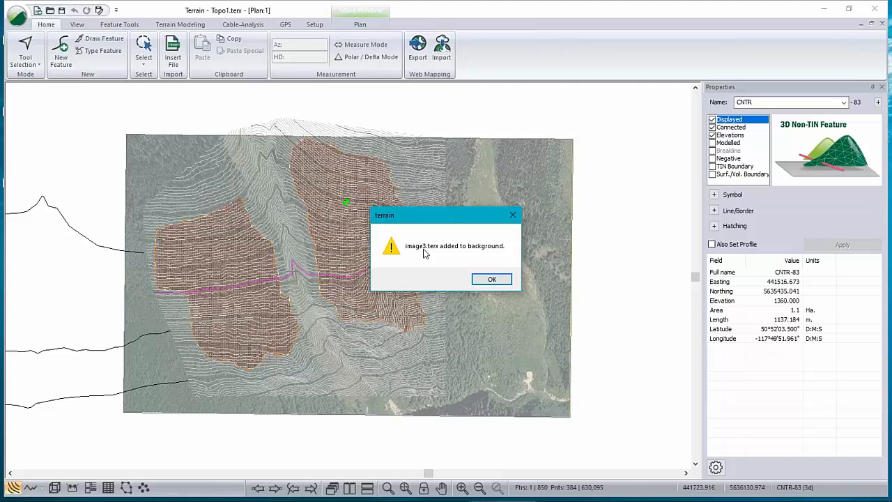
click(496, 284)
Remove image2.terx from the plan window's background and turn off the plan display of image3.terx.
right_click(527, 268)
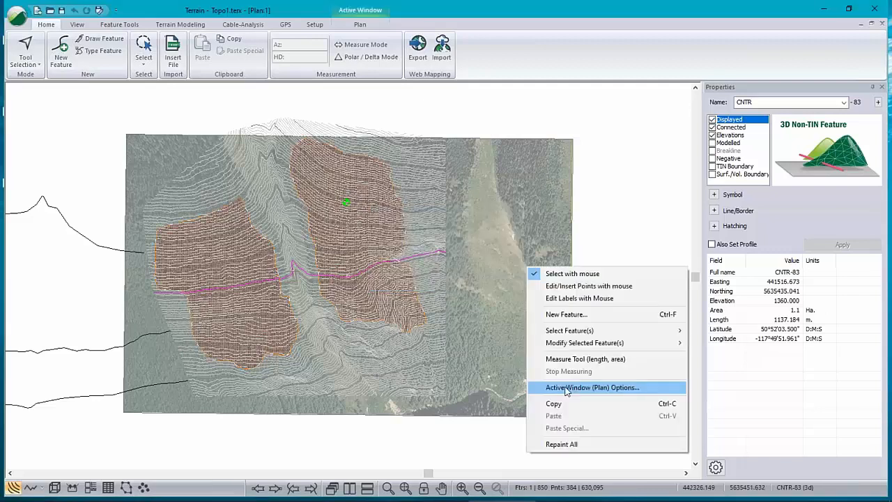
click(566, 388)
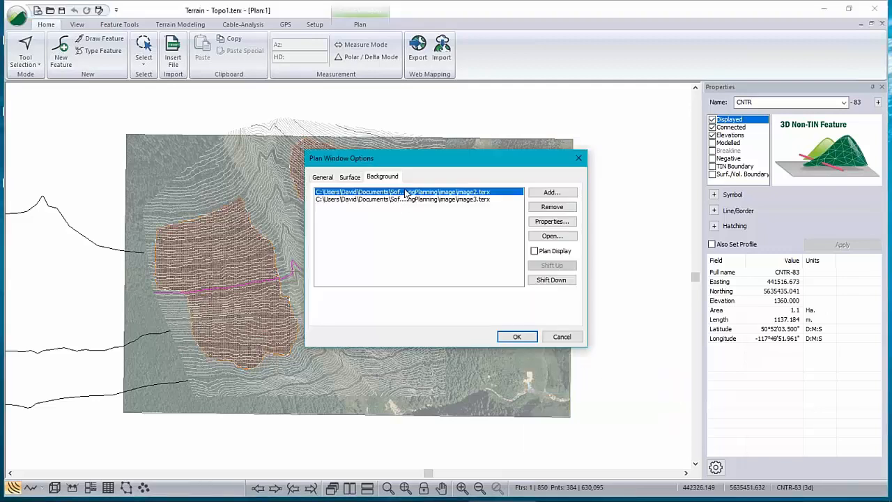
click(556, 207)
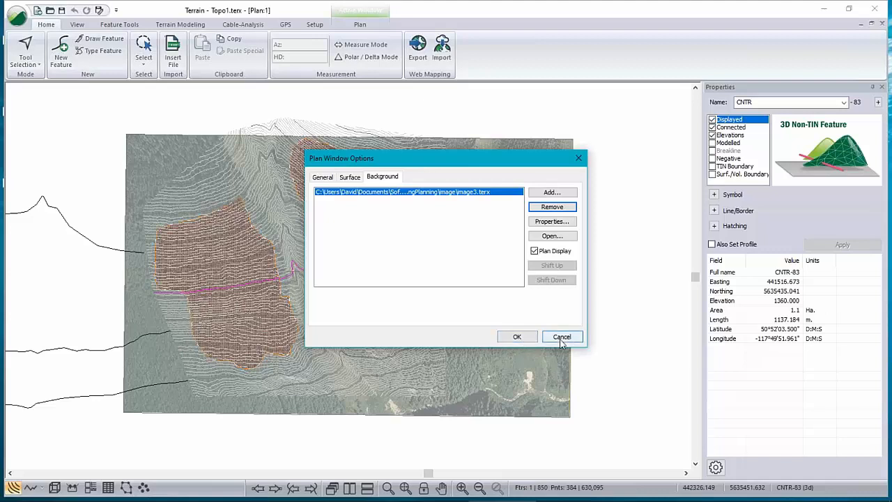
click(534, 252)
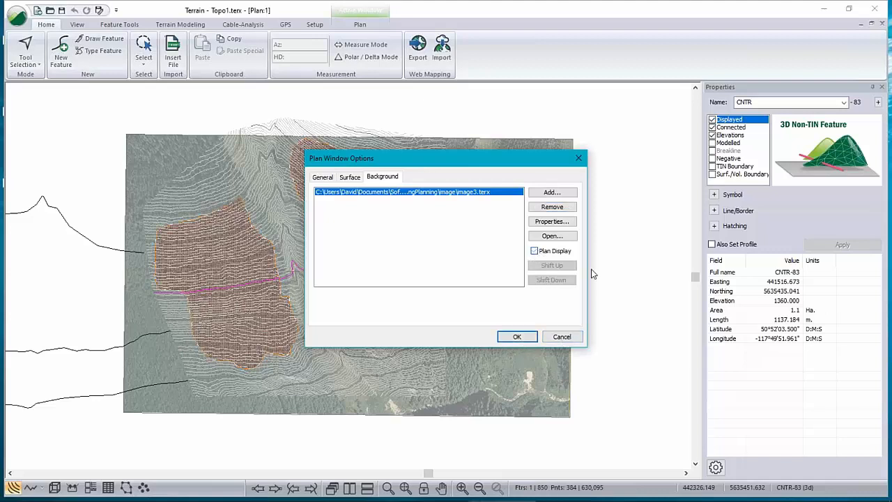
click(517, 337)
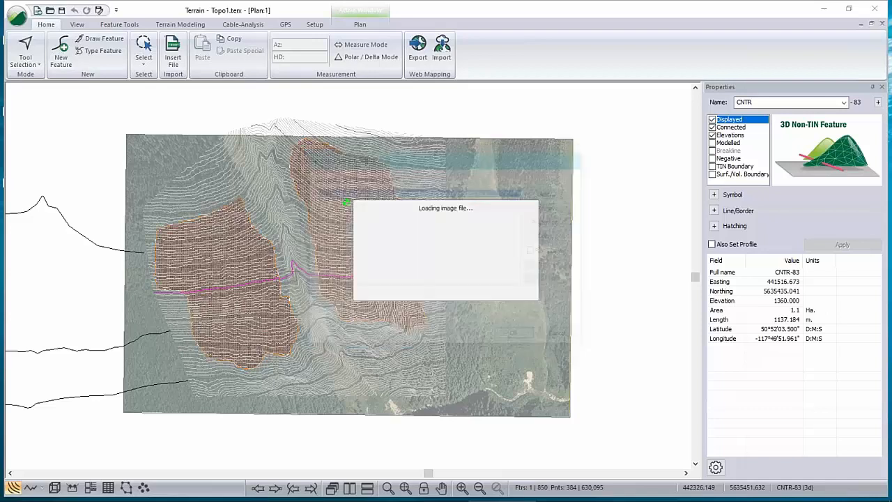
Recentre the plan on the two blocks and start another RoadEng9 Terrain session.
scroll(289, 320, up, 1)
middle_drag(291, 317, 384, 320)
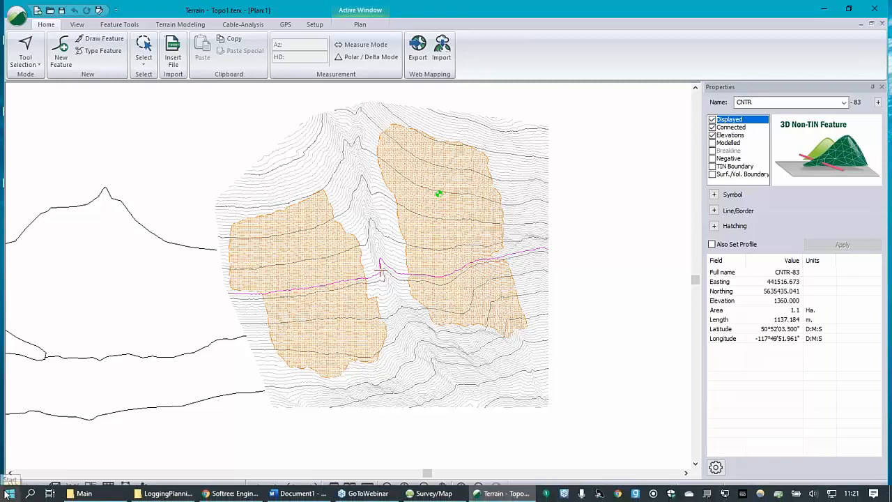
click(6, 493)
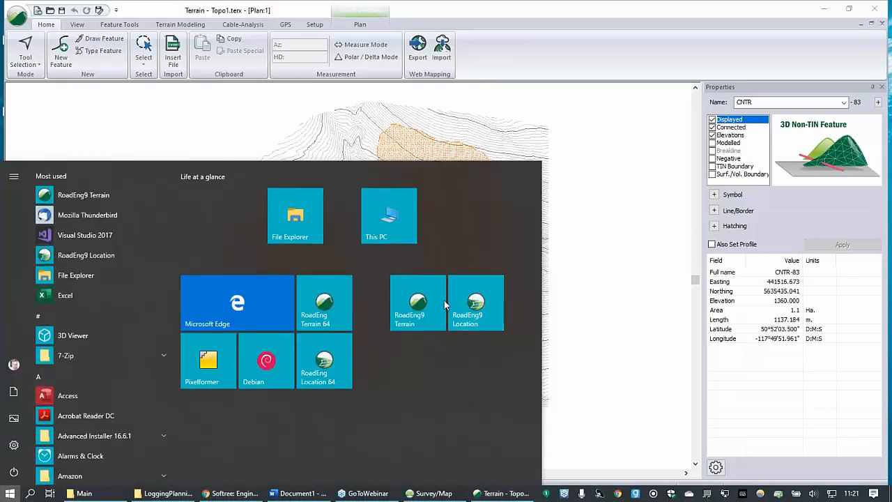
click(418, 306)
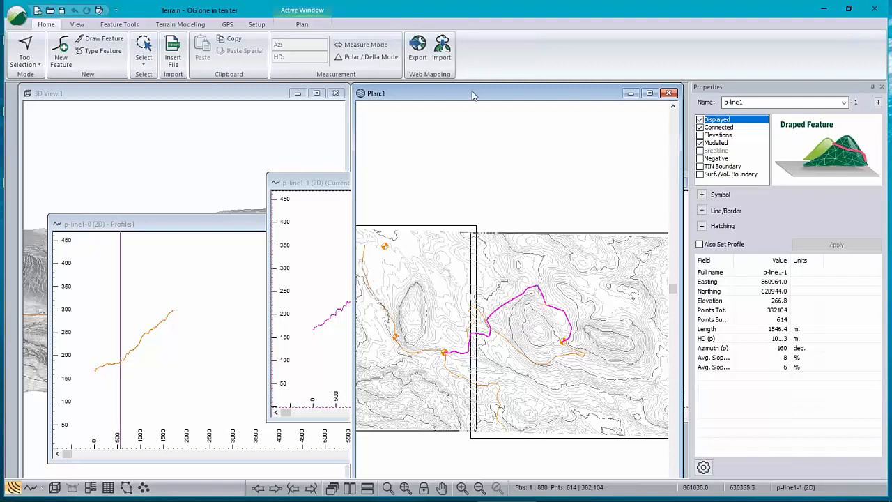
Examine the p-line1 road alignment over the shaded terrain in the 3D view.
click(160, 93)
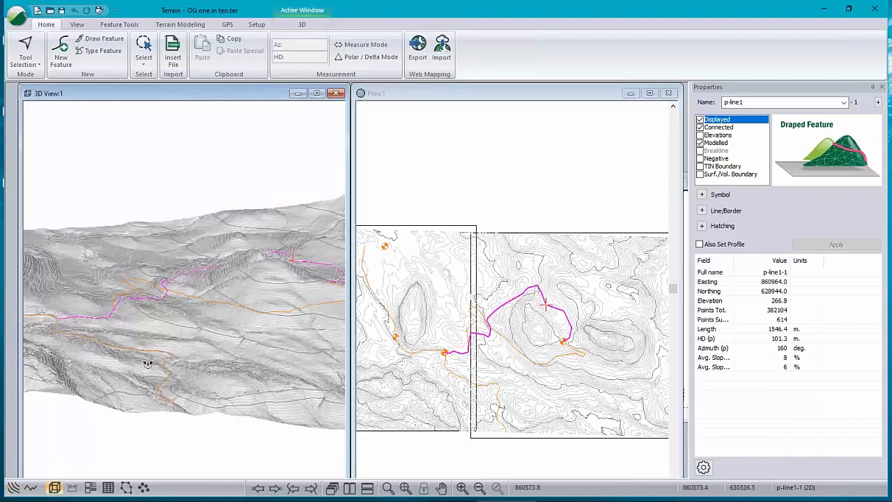
drag(148, 364, 165, 403)
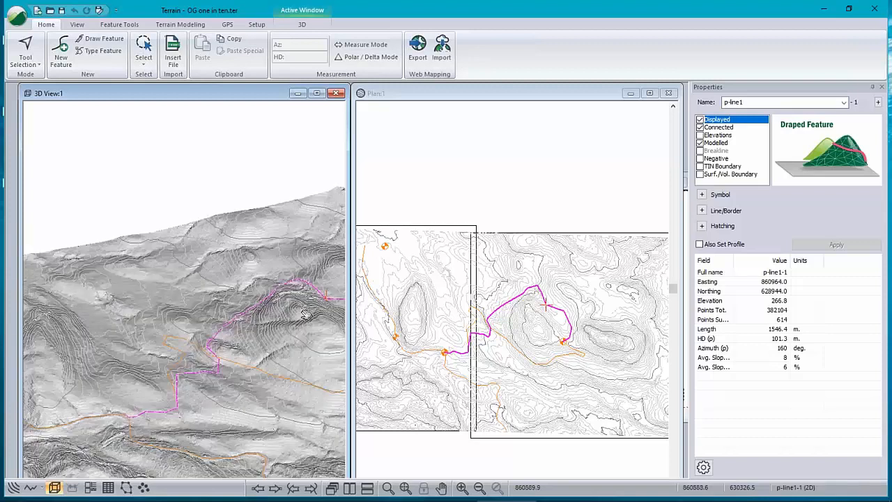
drag(305, 314, 228, 274)
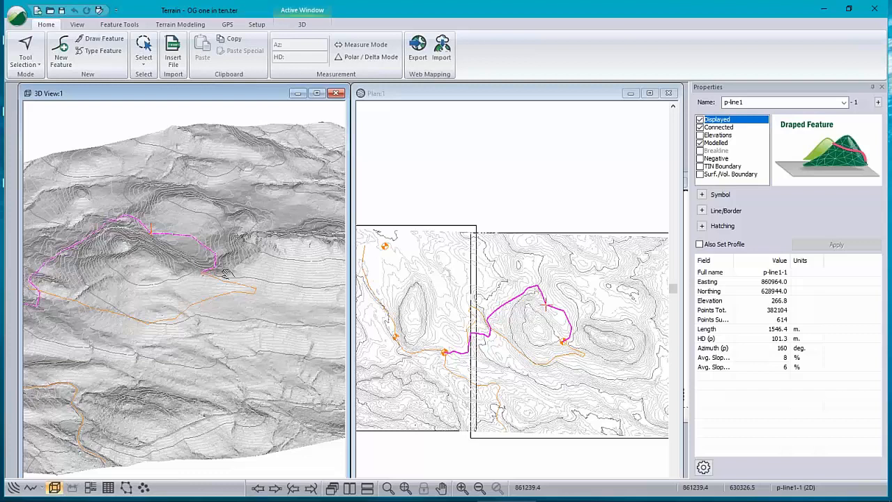
Maximize the plan and set up a Create Watershed Features TIN operation on the current TIN with a depression fill depth of 1.
click(545, 100)
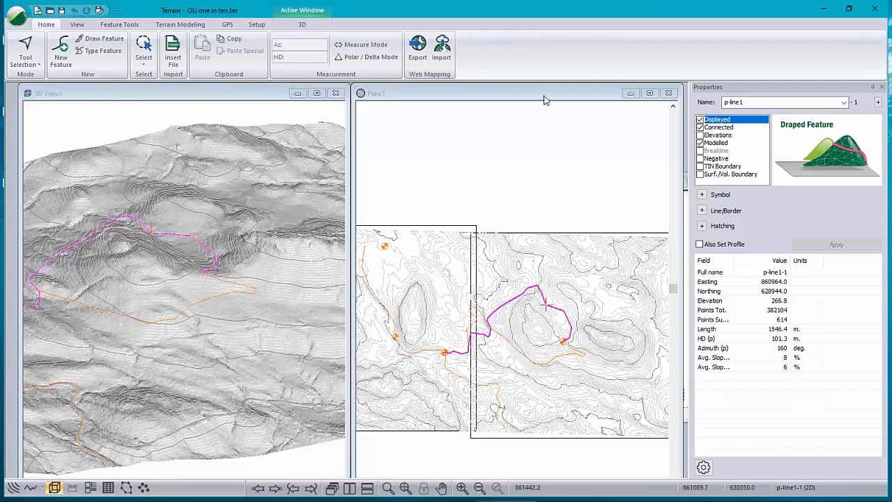
double_click(545, 100)
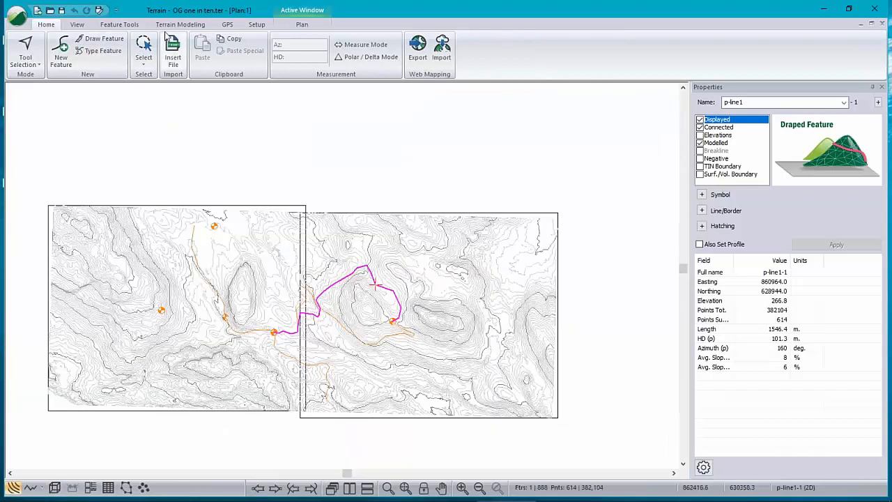
click(165, 26)
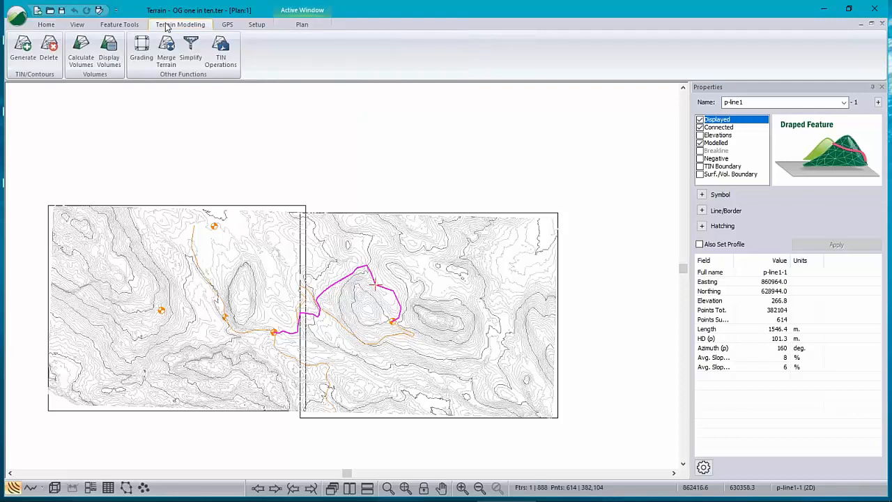
click(223, 55)
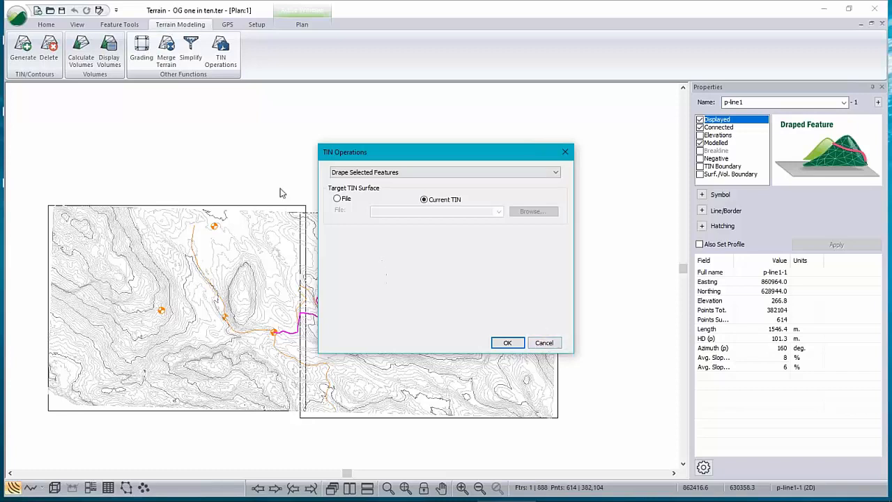
click(556, 173)
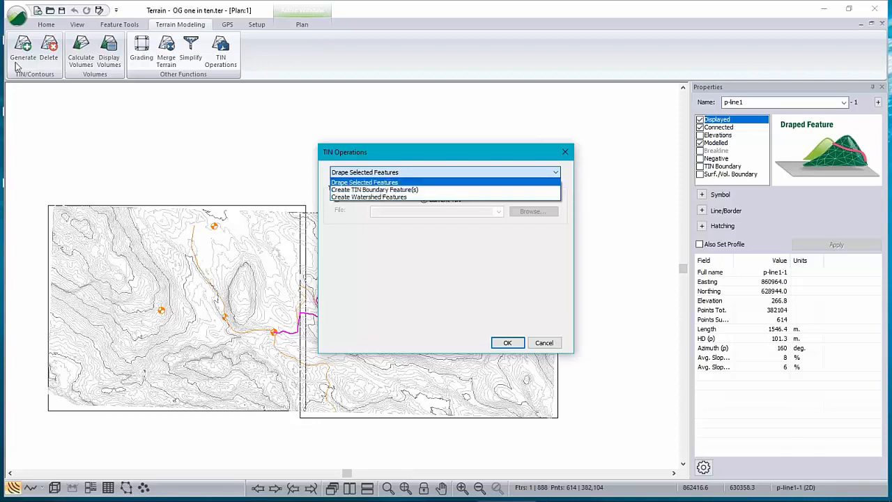
click(387, 198)
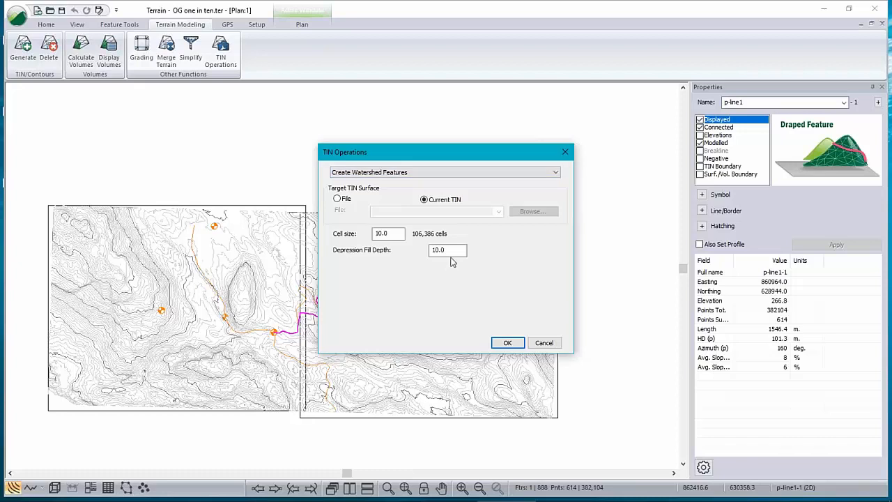
drag(463, 250, 431, 251)
text(1)
Read the help topic on watershed areas and depression filling for TIN operations.
key(F1)
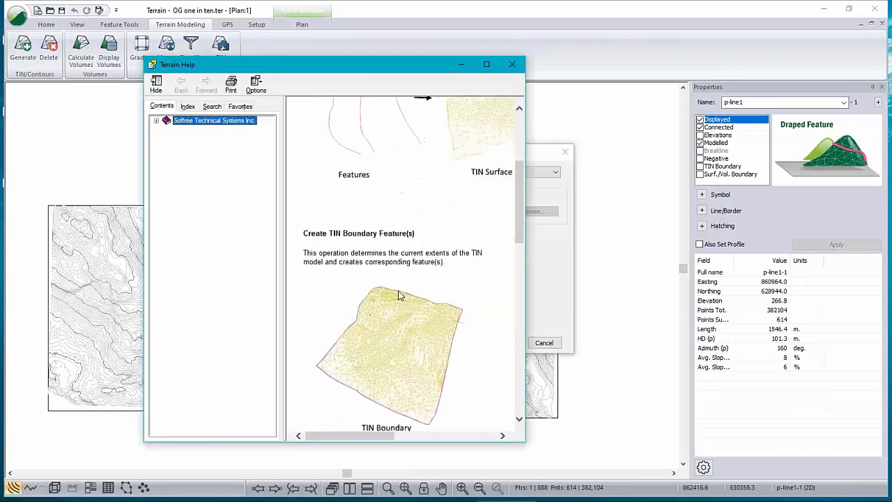
scroll(398, 293, down, 10)
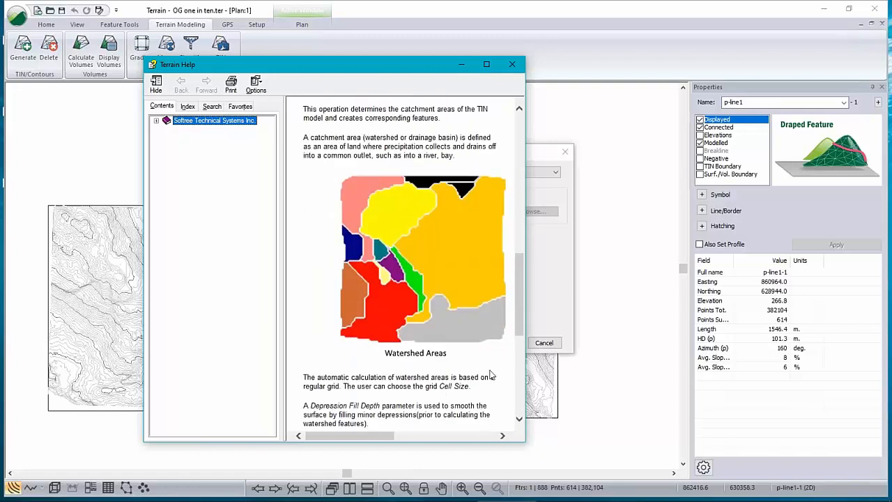
scroll(489, 375, down, 10)
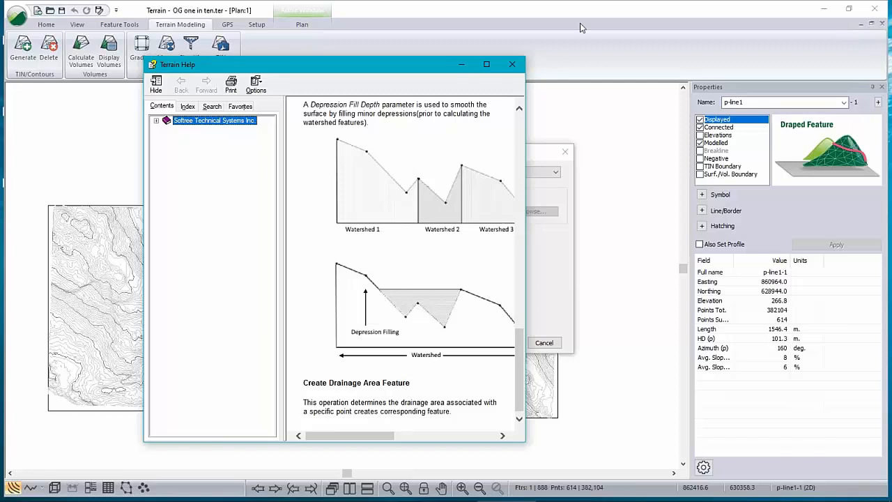
click(512, 64)
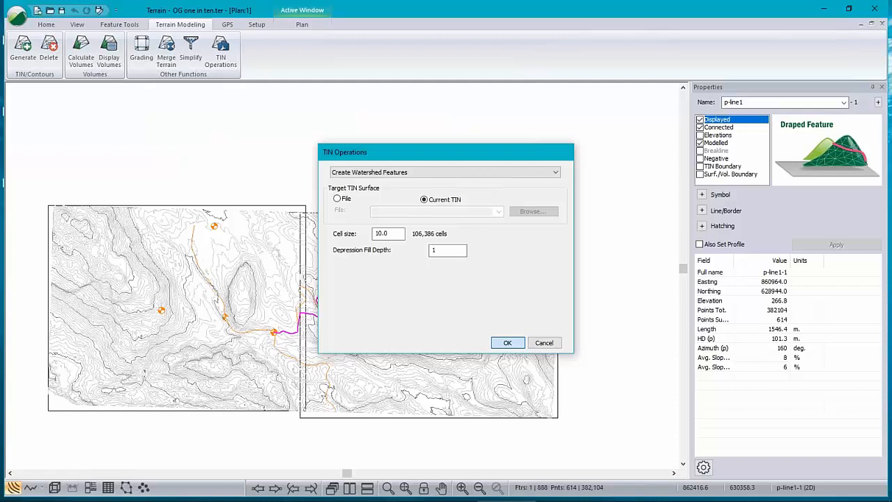
Create the watershed catchment areas from the current TIN, deselect them and close the OG one in ten.ter session.
key(Return)
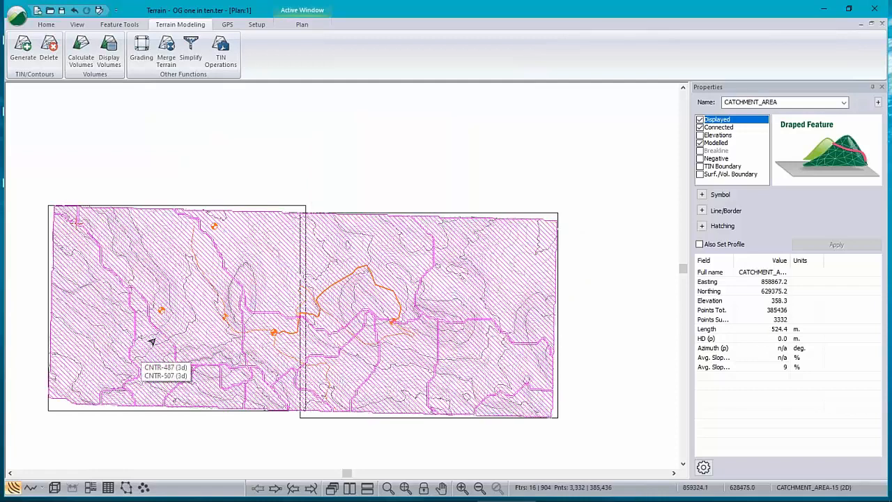
click(411, 129)
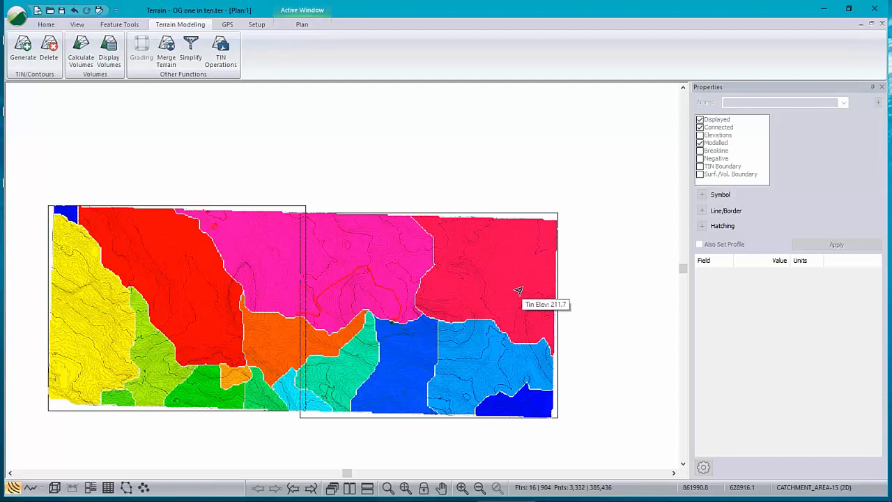
click(879, 8)
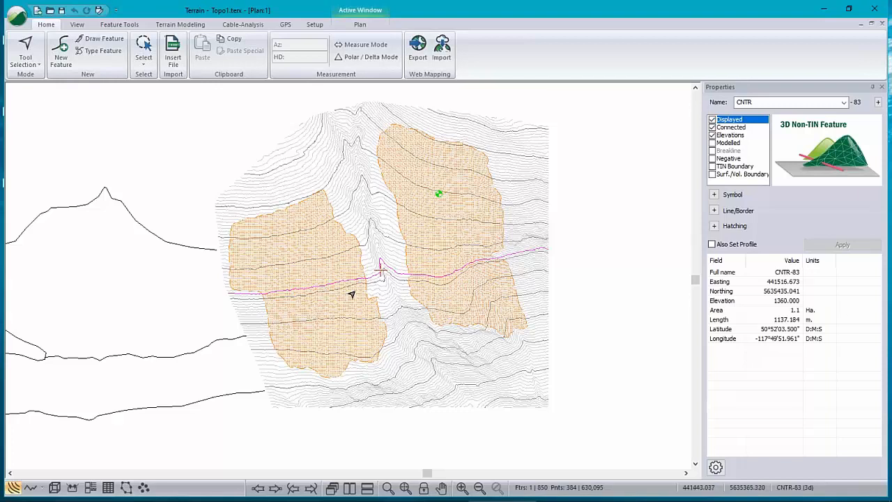
Enable deflection exploration for the Grapple logging system, using simple third point deflection at 7%.
mouse_move(354, 287)
click(243, 24)
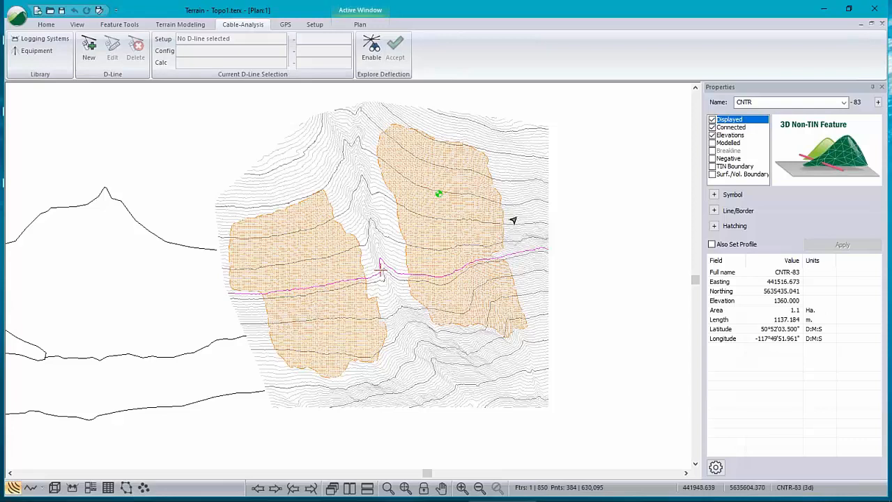
mouse_move(512, 221)
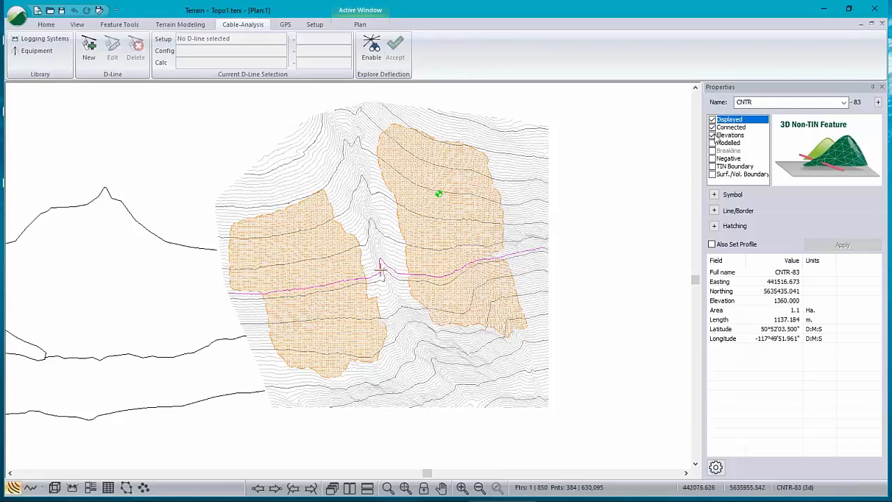
click(370, 52)
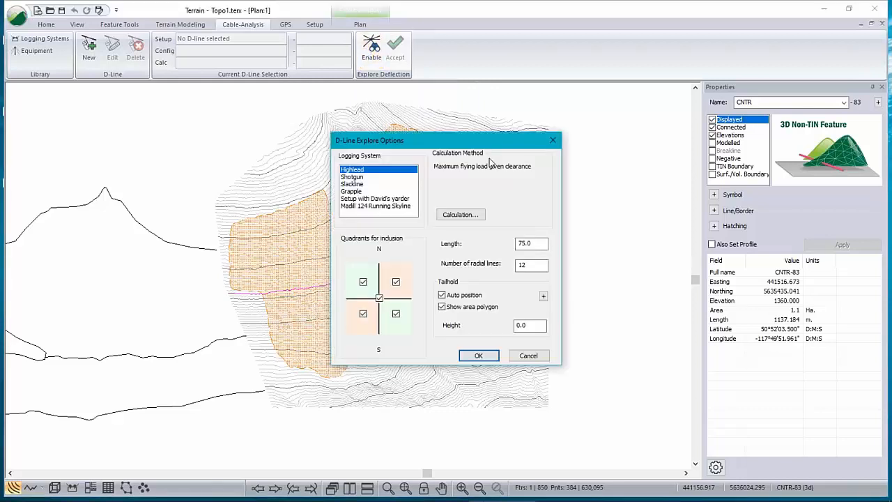
click(350, 191)
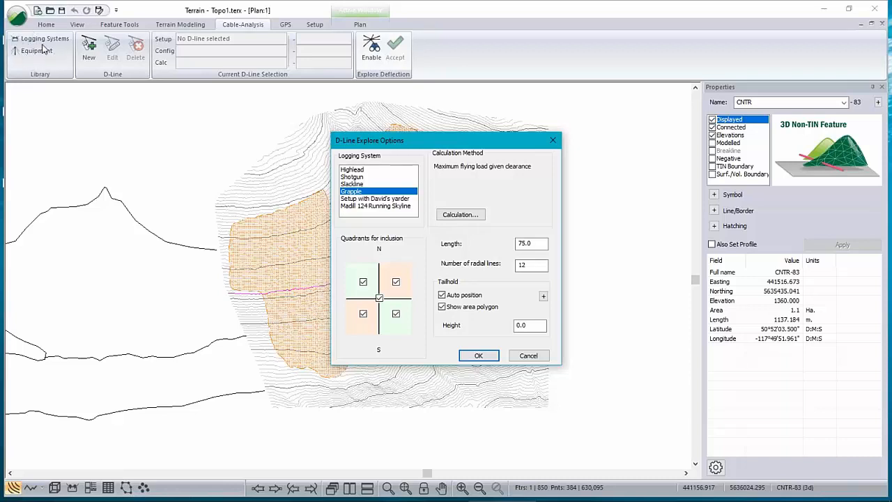
click(460, 214)
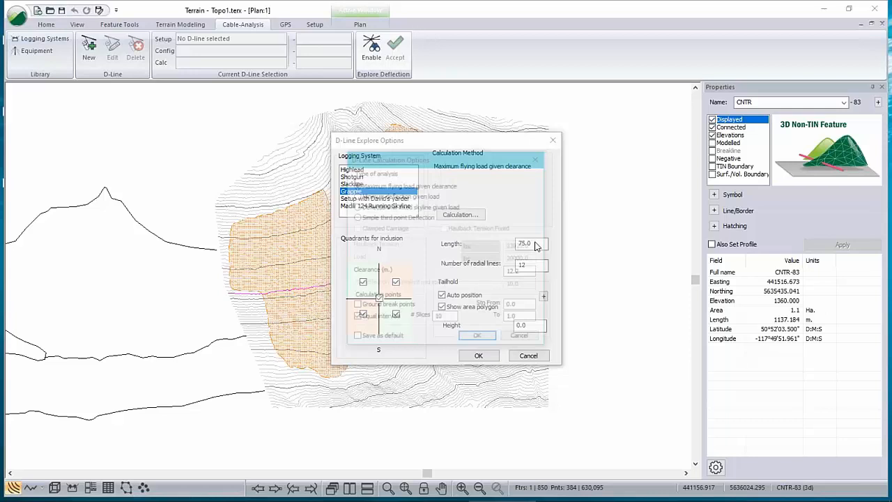
click(364, 218)
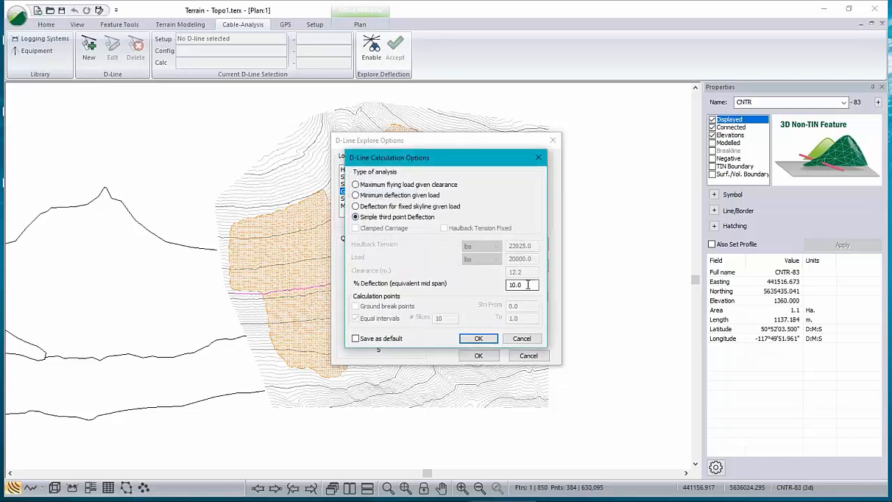
drag(527, 284, 438, 284)
text(7)
click(478, 338)
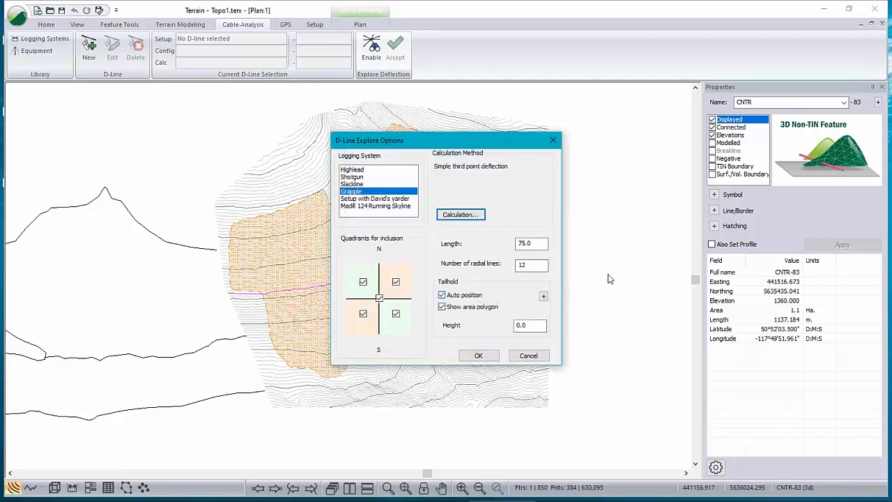
Set the exploration length to 300, radial lines to 16 and tailhold height to 10, include all quadrants and accept the options.
drag(542, 243, 474, 241)
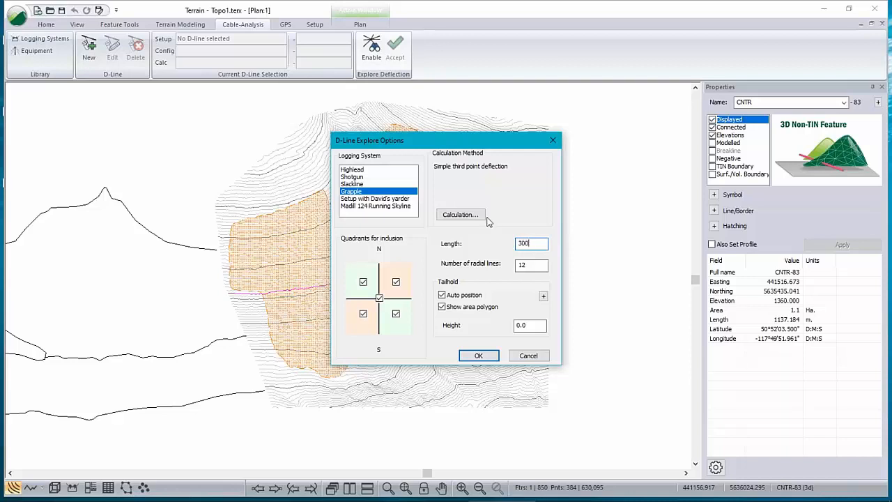
key(Tab)
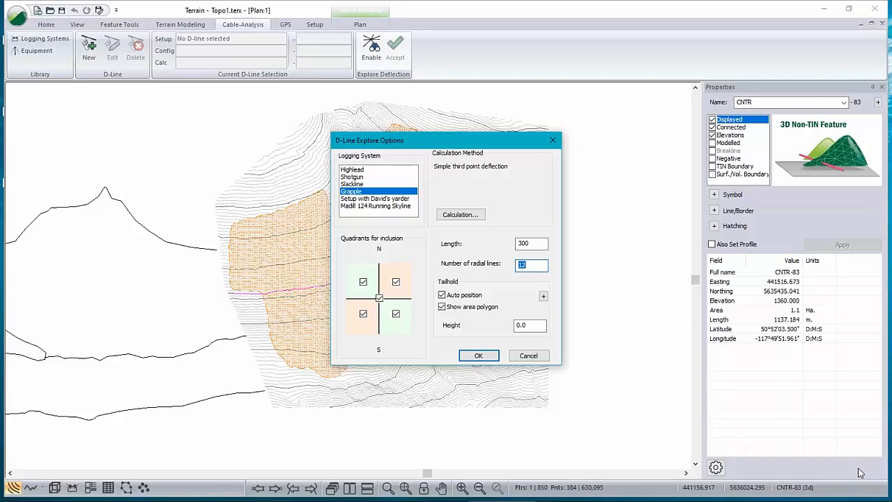
text(16)
drag(530, 265, 503, 271)
double_click(522, 325)
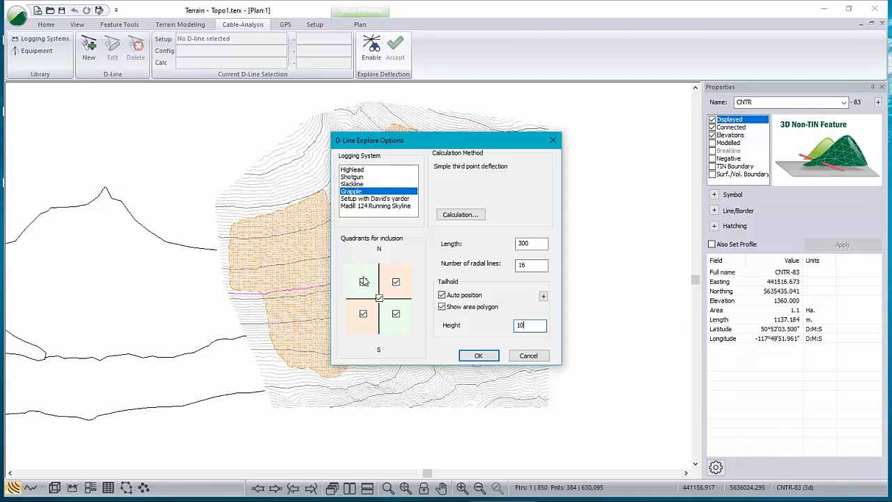
click(363, 281)
click(363, 314)
click(379, 298)
click(480, 356)
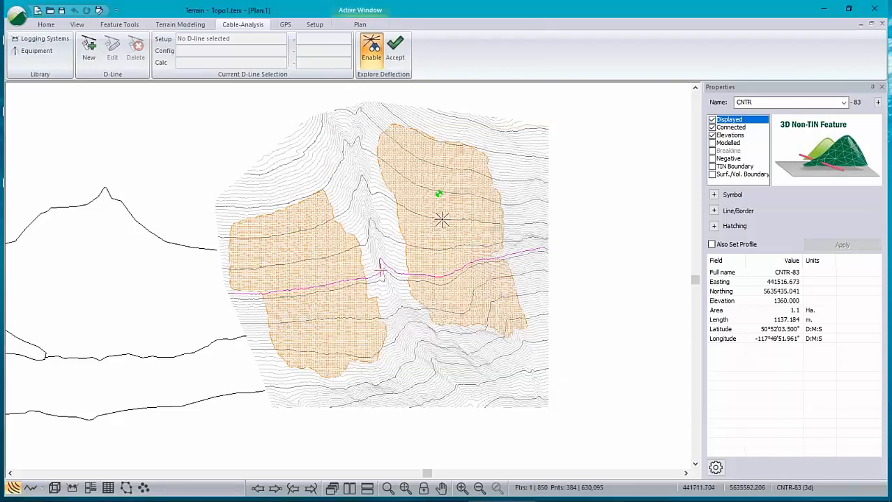
Test deflection at several landing positions in and below the two blocks, and accept the one just south of the green marker in the eastern block.
click(441, 217)
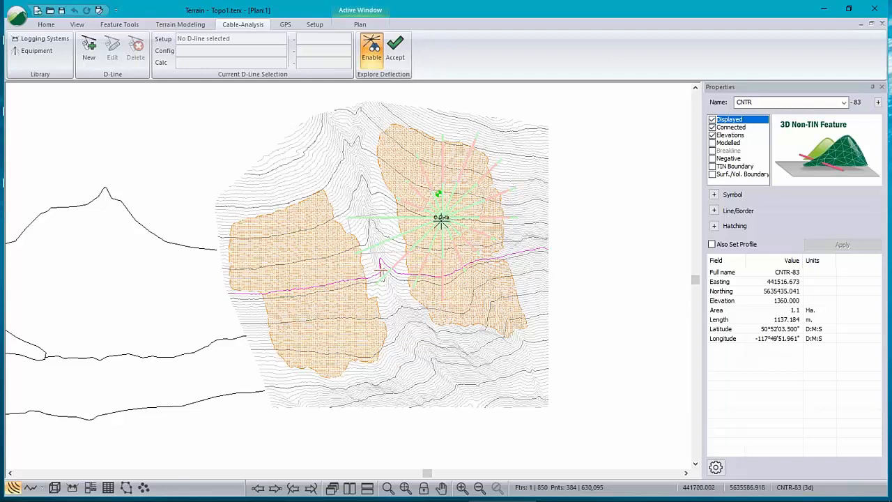
click(299, 247)
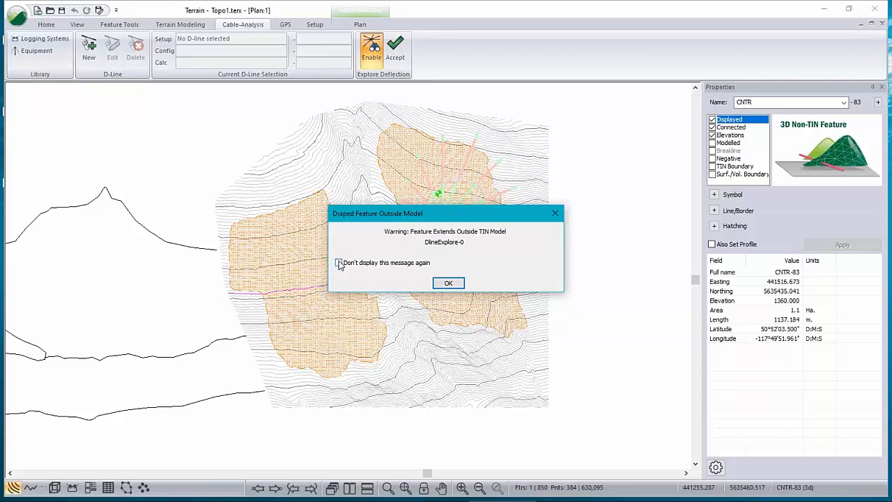
click(448, 283)
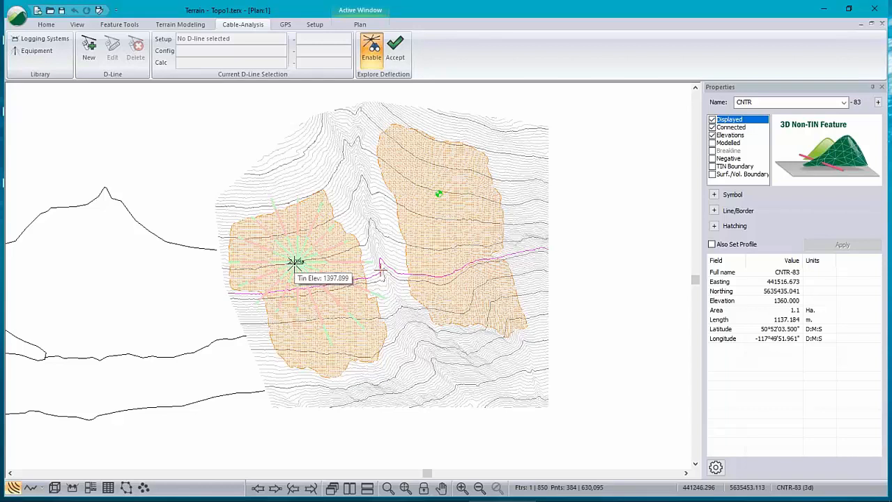
click(417, 321)
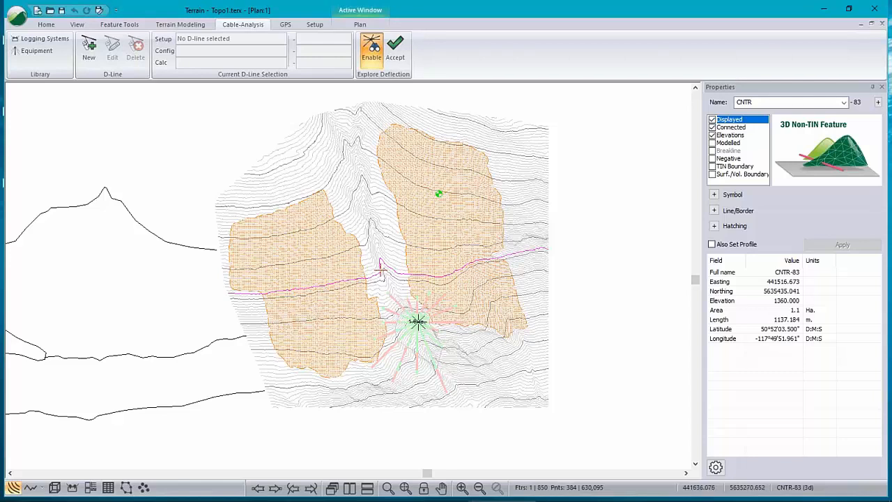
click(469, 269)
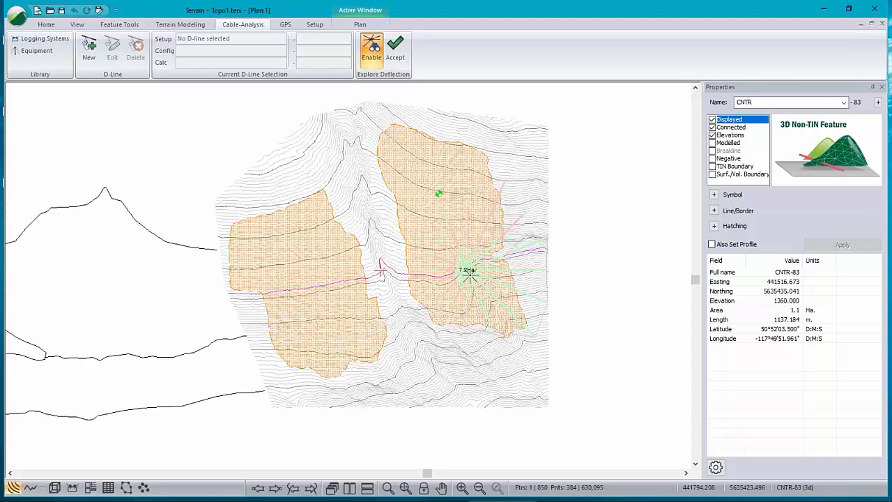
click(471, 320)
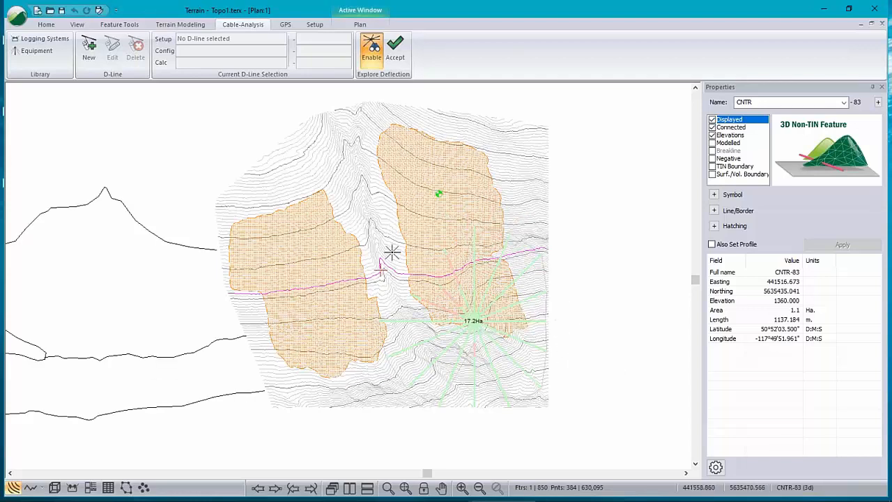
click(435, 214)
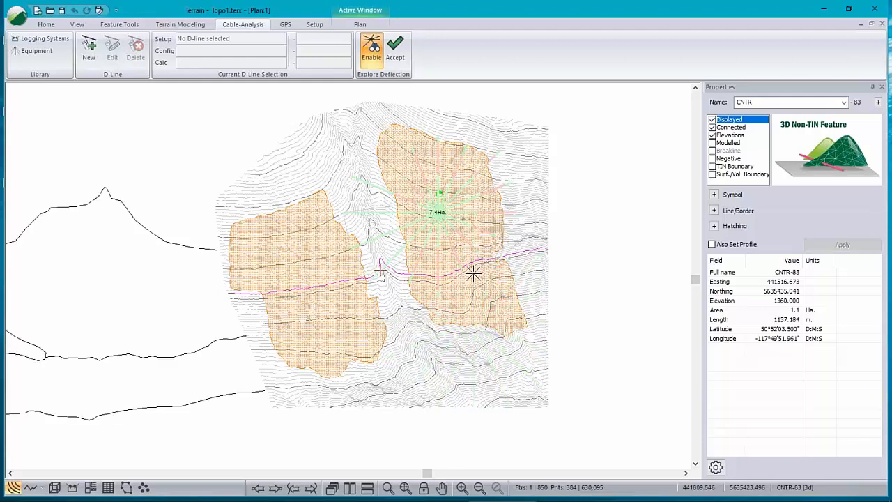
click(379, 61)
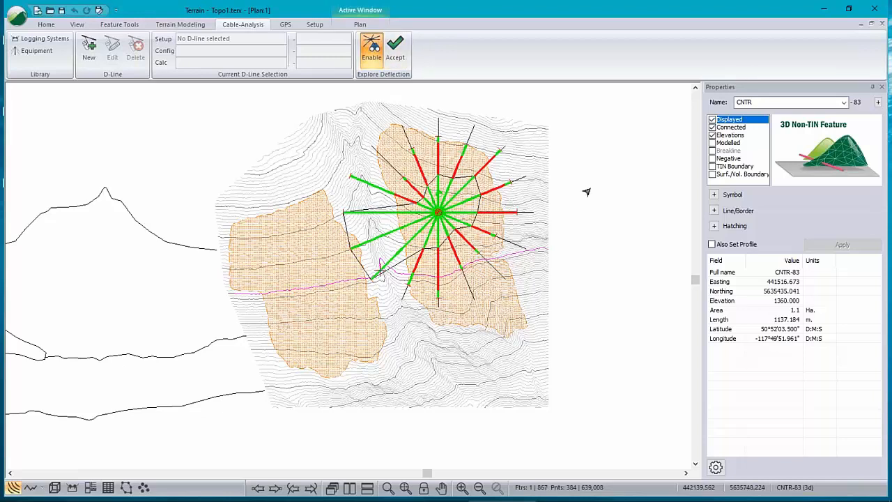
Select the DlineExploreArea outline around the accepted landing and check its area in the properties.
click(343, 234)
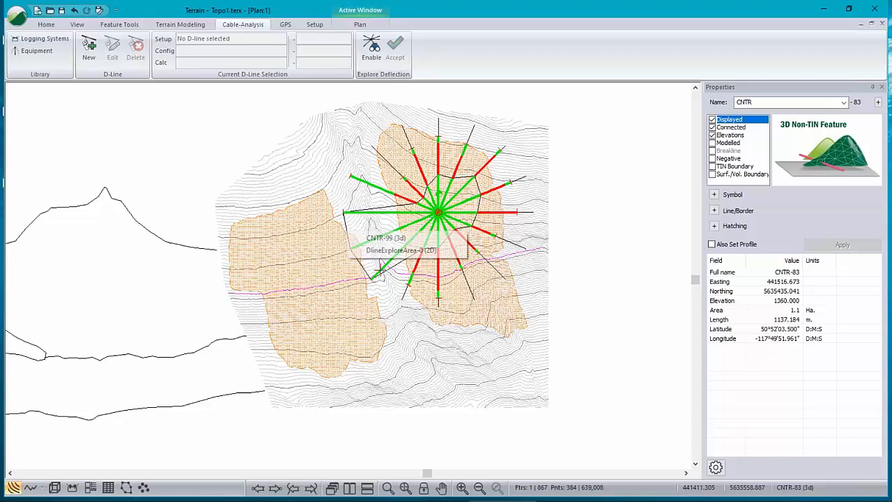
click(374, 251)
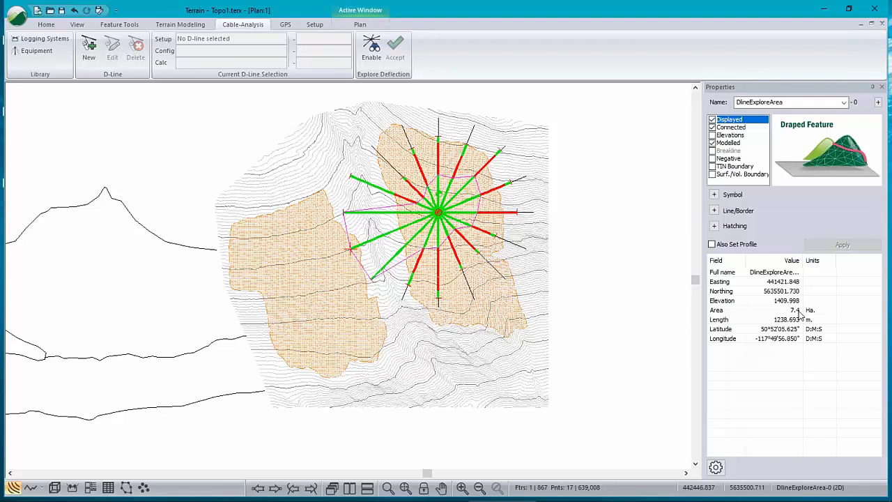
Select the east-southeast radial line DL_Explore-15 and show its profile in a window tiled side by side with the plan.
click(502, 243)
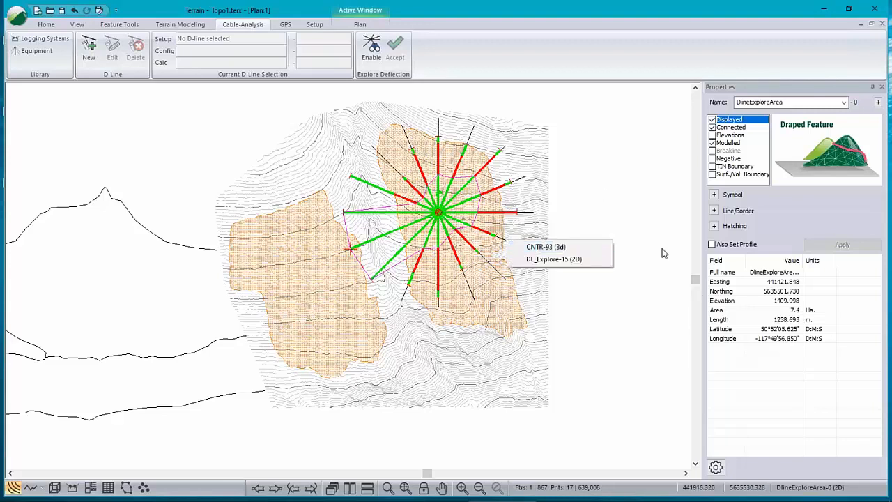
click(543, 261)
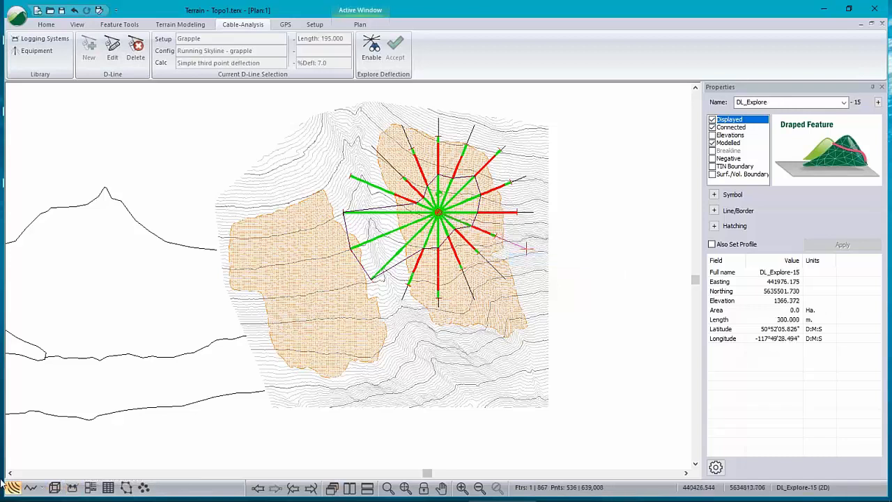
click(30, 487)
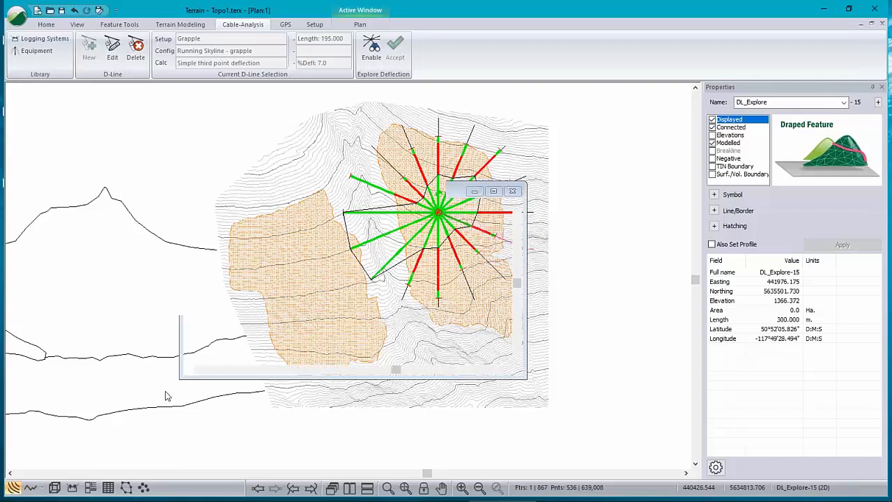
click(349, 487)
Set the minimum clearance for the plan window's cable analysis display to 0 and apply the options.
mouse_move(490, 384)
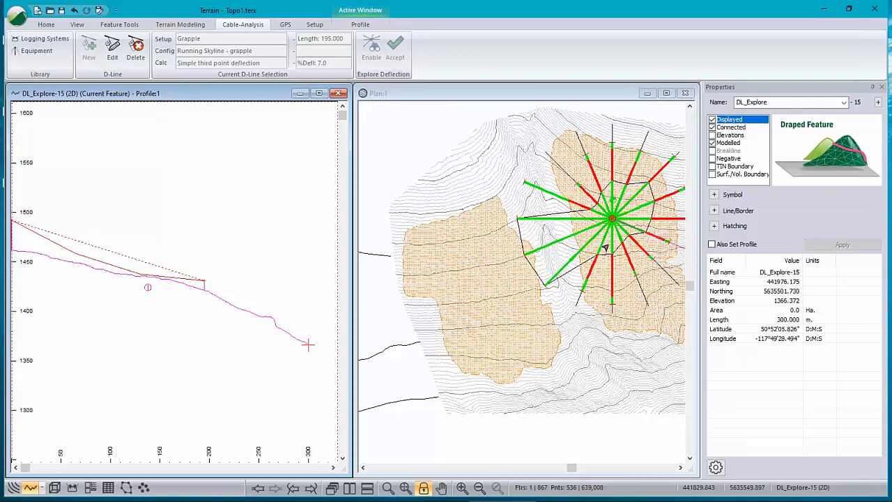
right_click(558, 357)
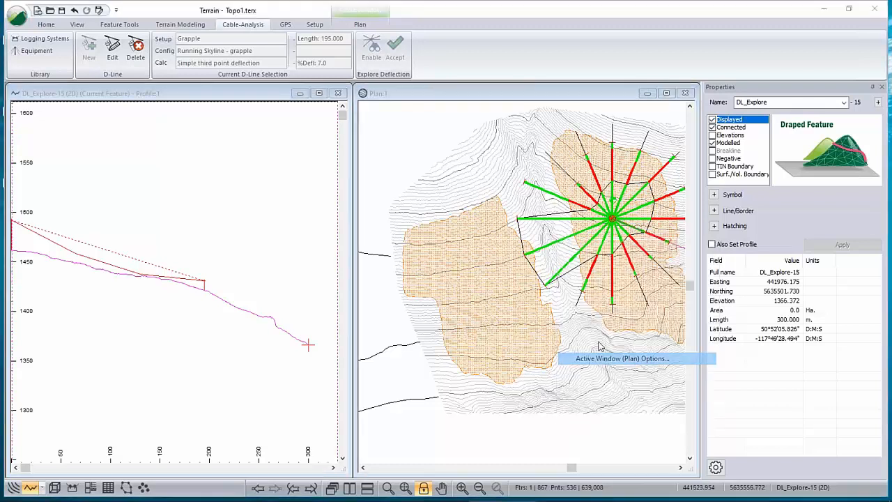
click(596, 359)
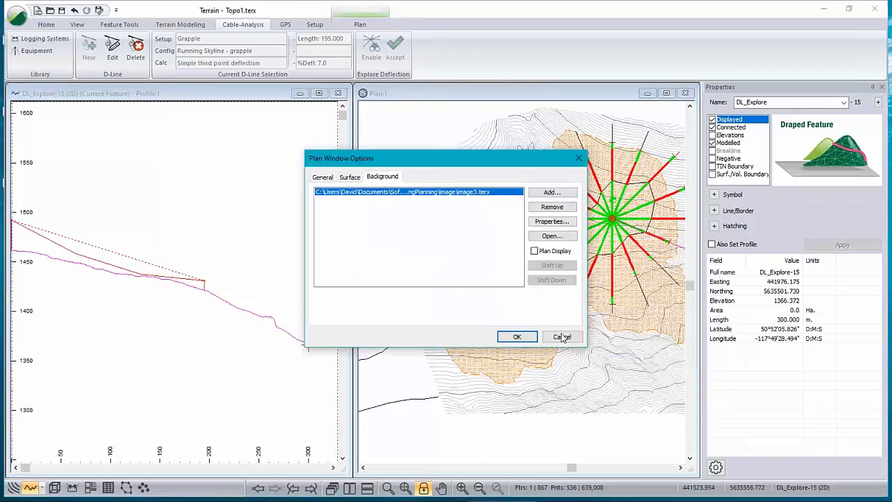
click(324, 178)
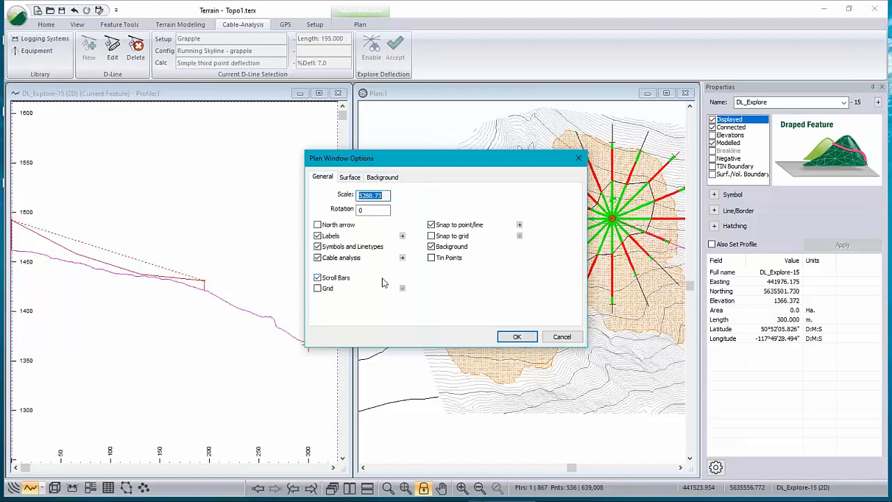
click(403, 257)
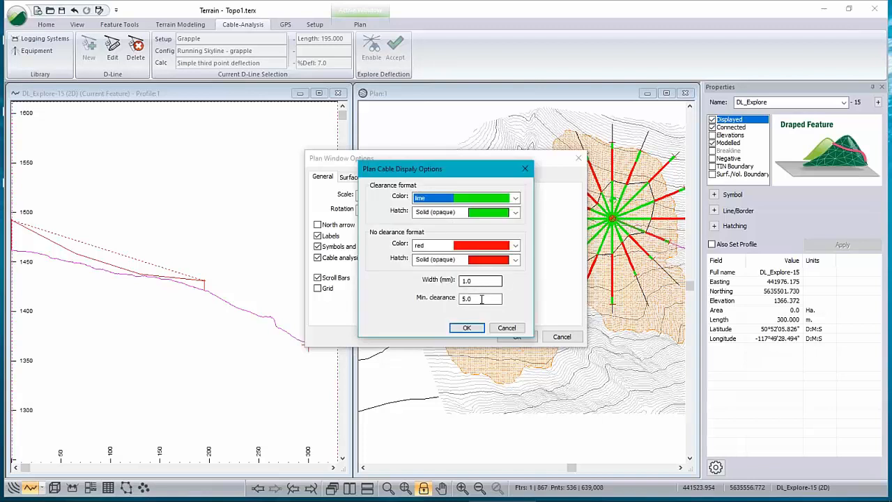
drag(489, 298, 405, 295)
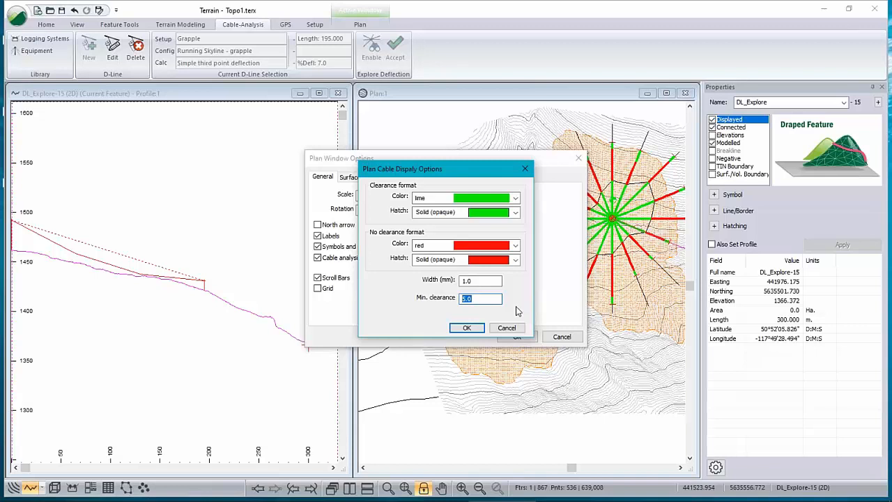
text(0)
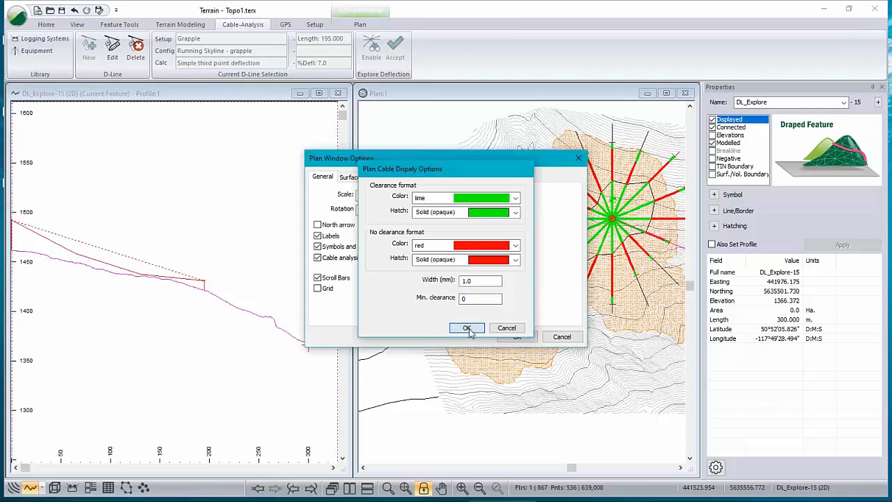
click(466, 329)
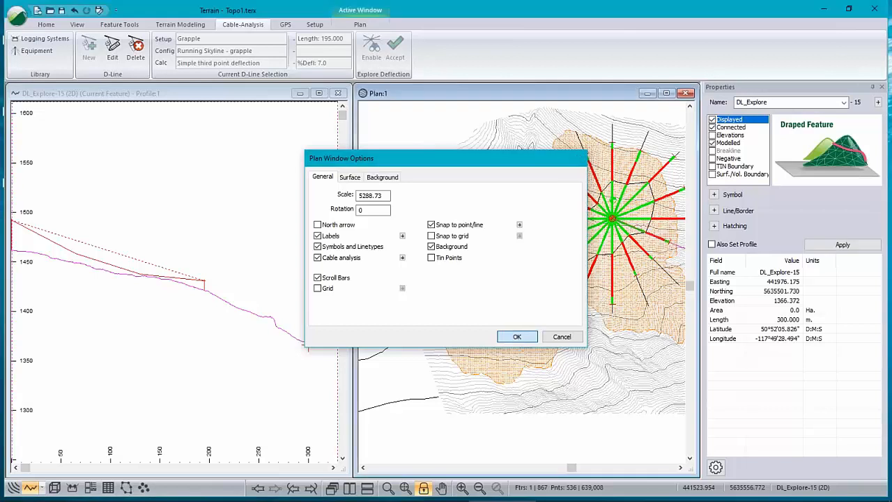
click(516, 337)
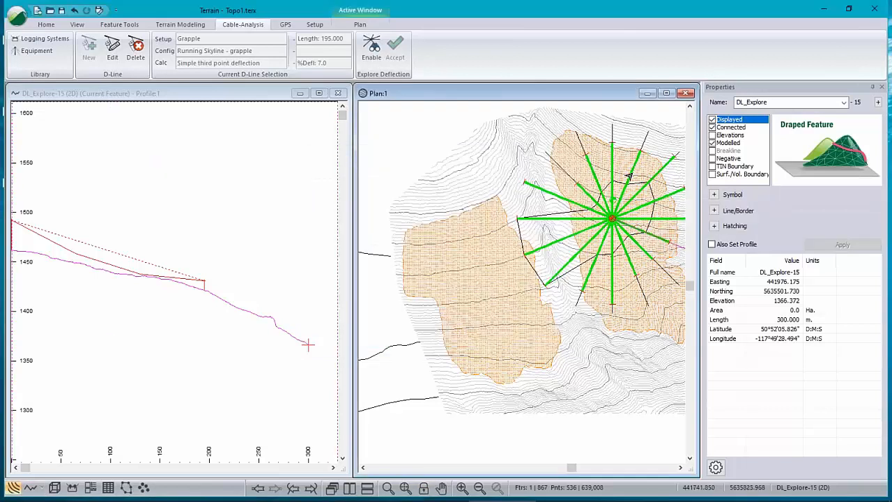
Delete the DlineExploreArea outline around the radial deflection lines.
click(520, 235)
click(560, 257)
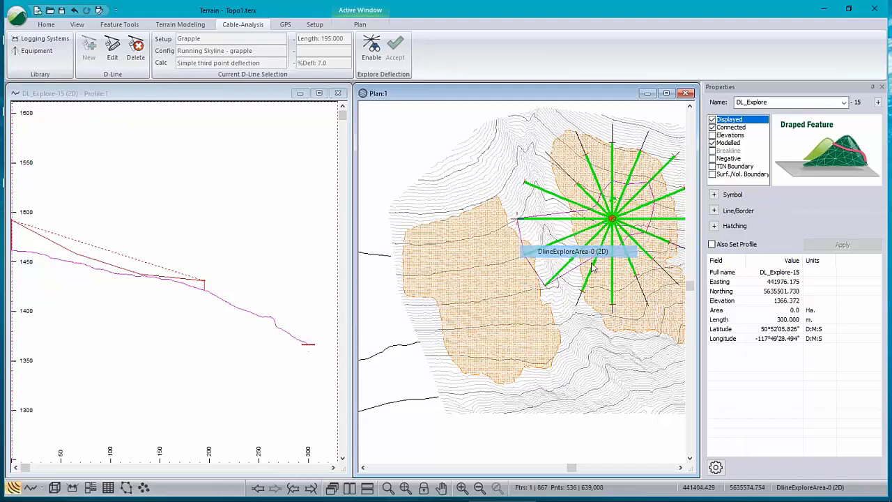
key(Delete)
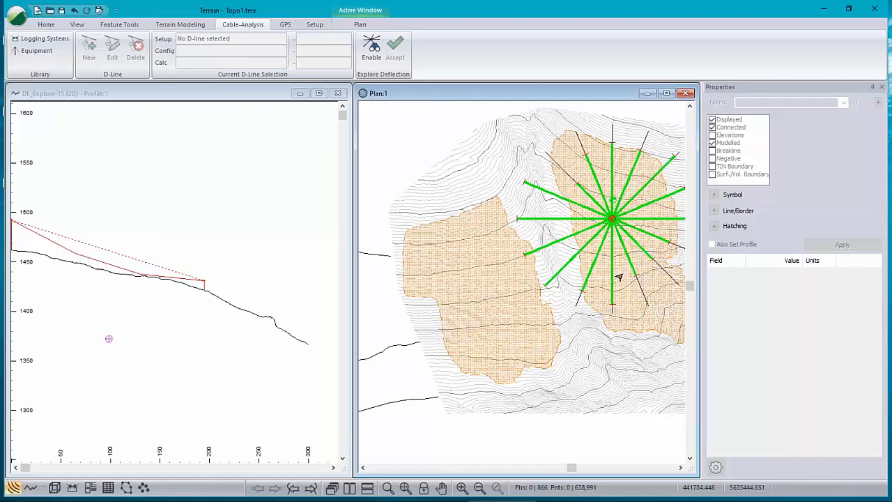
Duplicate the deflection line DL_Explore-15 and place the copy starting at the western block's eastern edge.
click(223, 310)
click(216, 299)
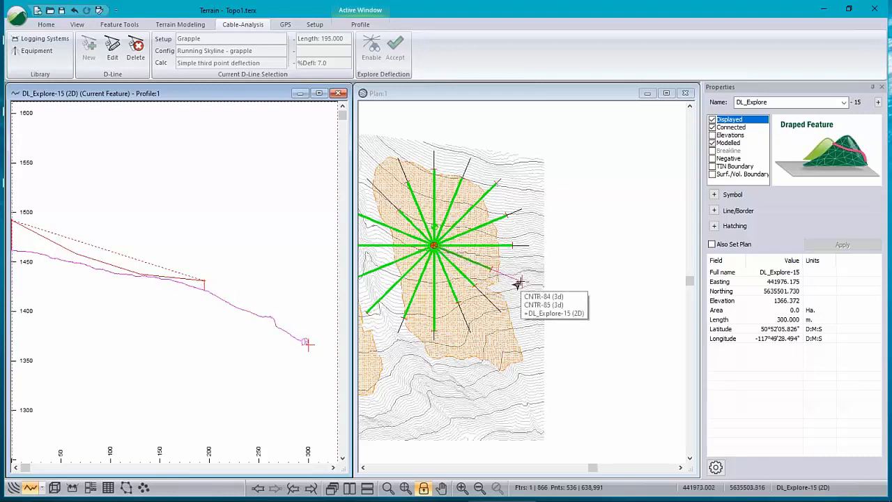
scroll(437, 248, up, 1)
middle_drag(435, 246, 465, 256)
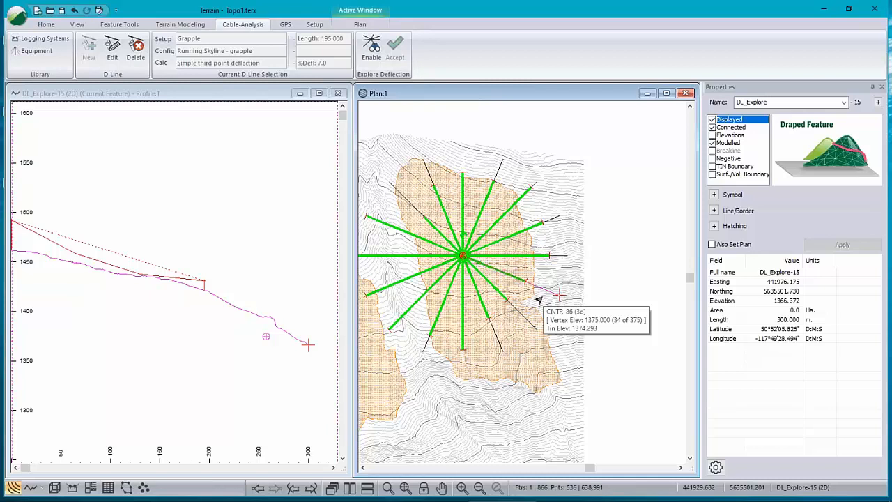
click(511, 275)
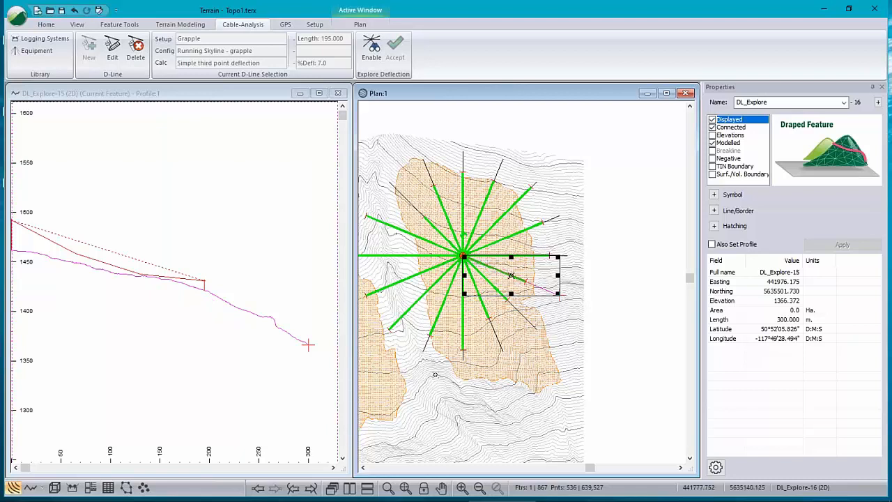
right_click(510, 385)
click(595, 217)
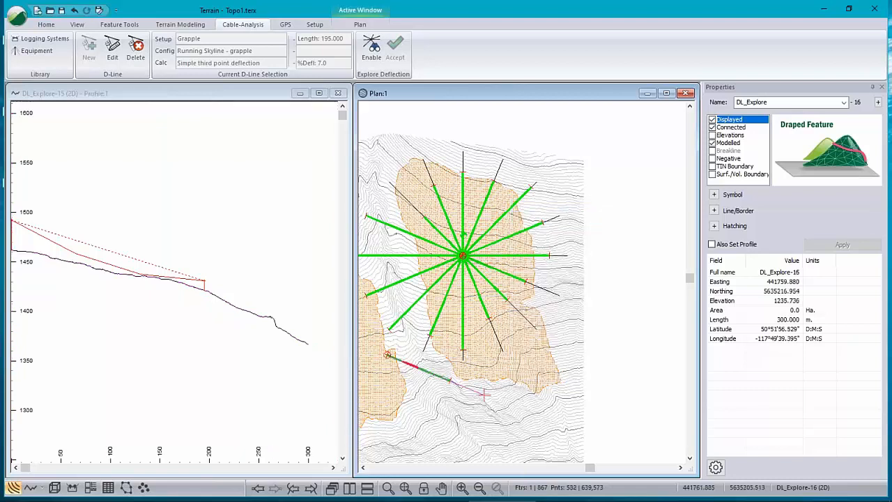
Move the copied line's outer end southwest and its landing end west into the block, making it about 298 m long.
drag(484, 395, 444, 418)
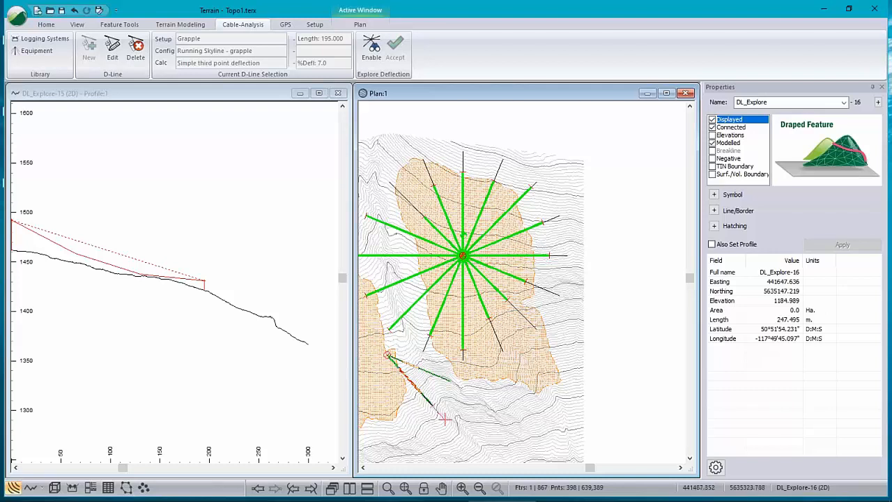
scroll(404, 366, up, 1)
scroll(401, 369, up, 1)
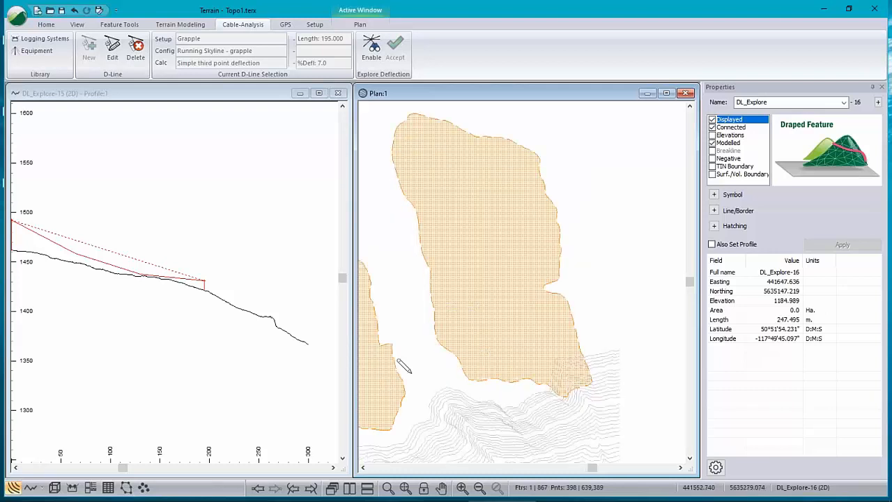
scroll(427, 365, up, 1)
middle_drag(430, 363, 492, 315)
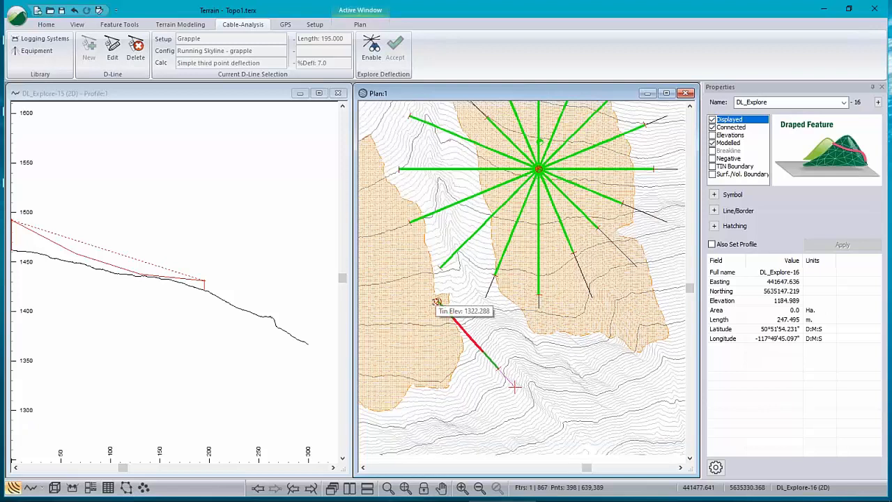
drag(439, 303, 408, 302)
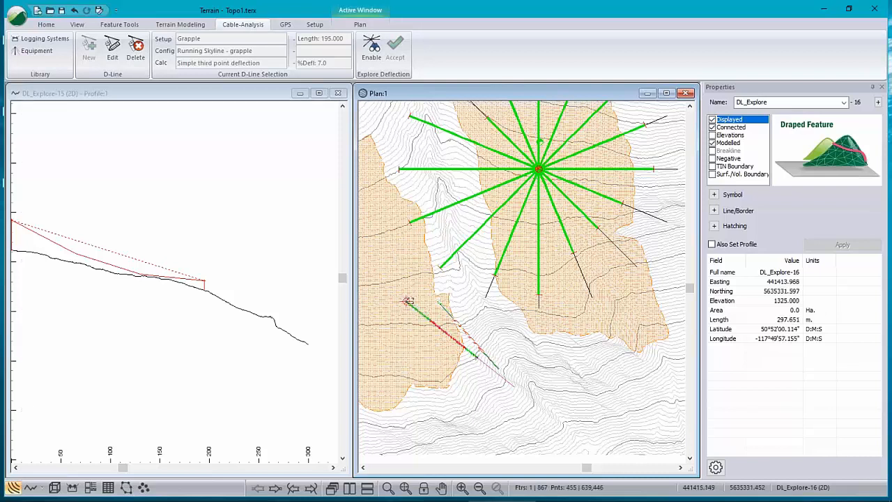
scroll(515, 364, down, 1)
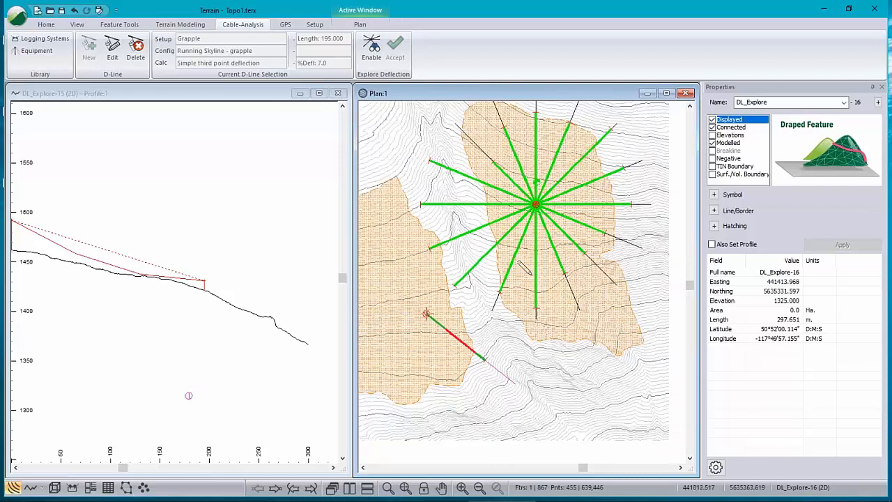
Apply the profile window options with the copied line DL_Explore-16 as the automatic main fence feature.
right_click(143, 131)
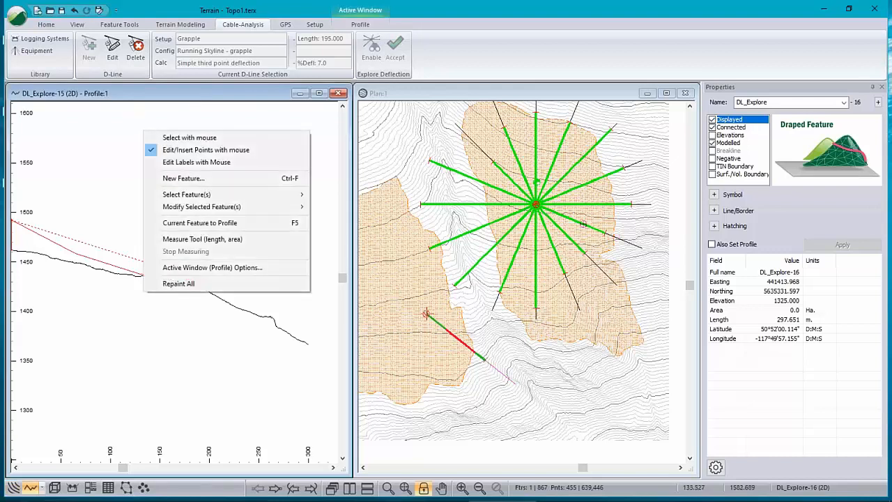
click(196, 268)
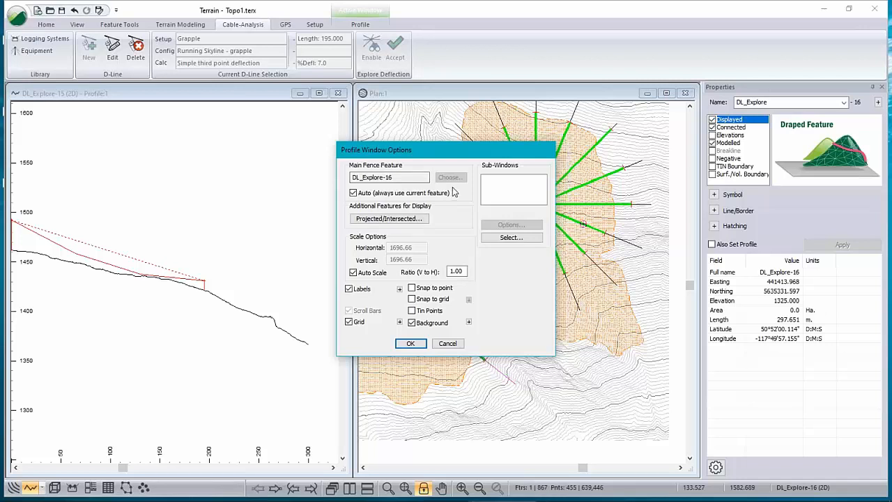
double_click(397, 176)
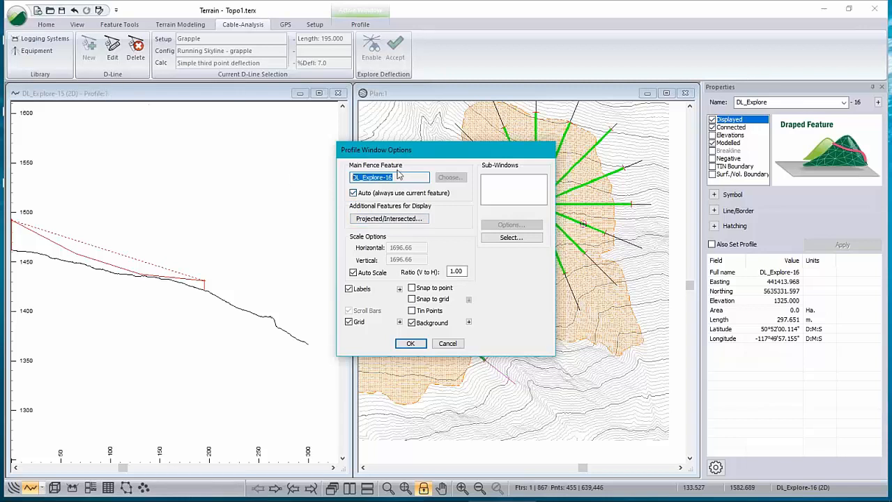
click(412, 343)
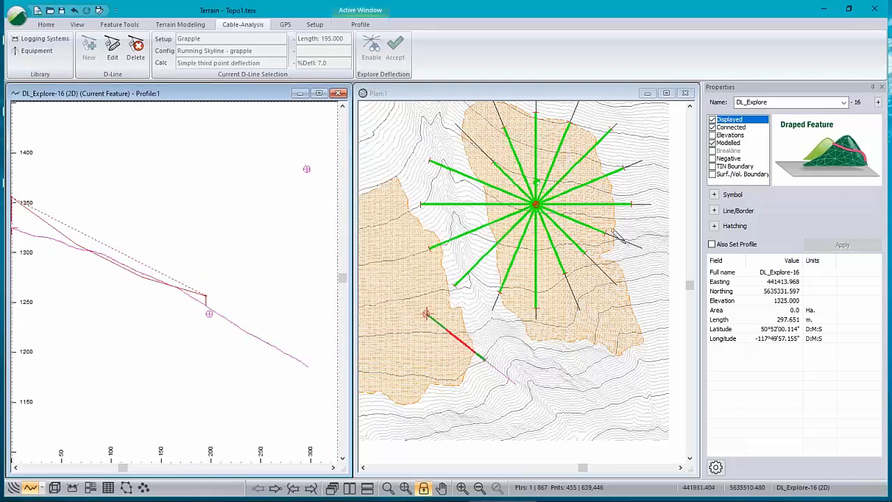
Compare the cable profiles of the original line DL_Explore-15 and the copied line DL_Explore-16, ending on the copy.
click(617, 242)
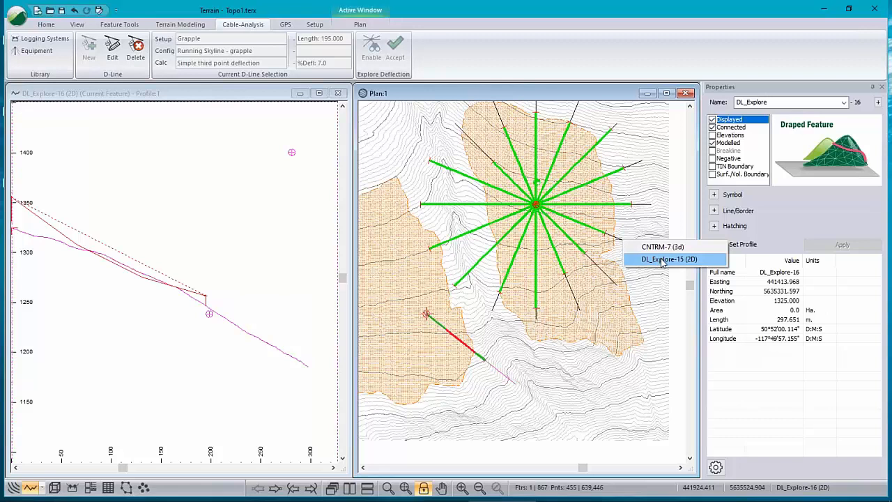
click(662, 260)
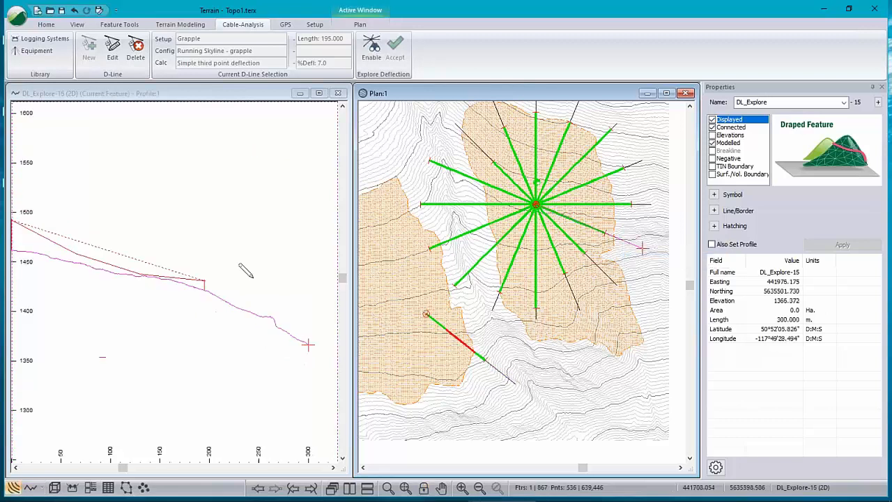
click(493, 374)
click(519, 391)
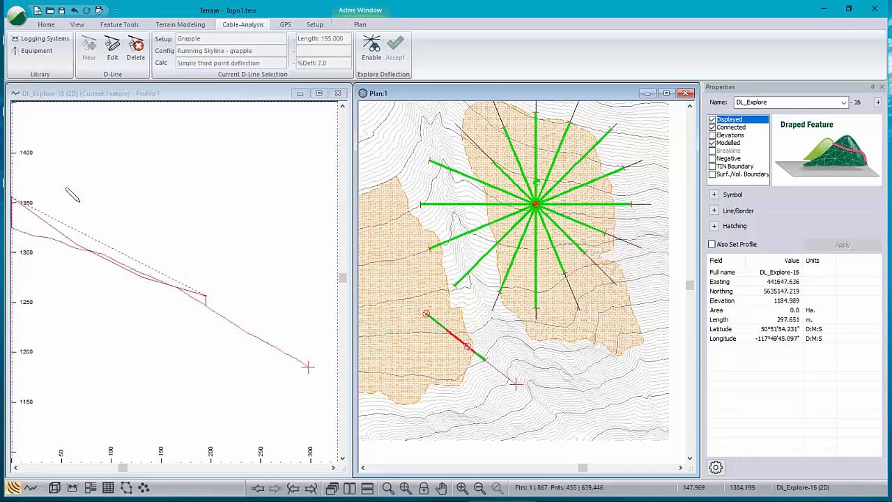
click(149, 232)
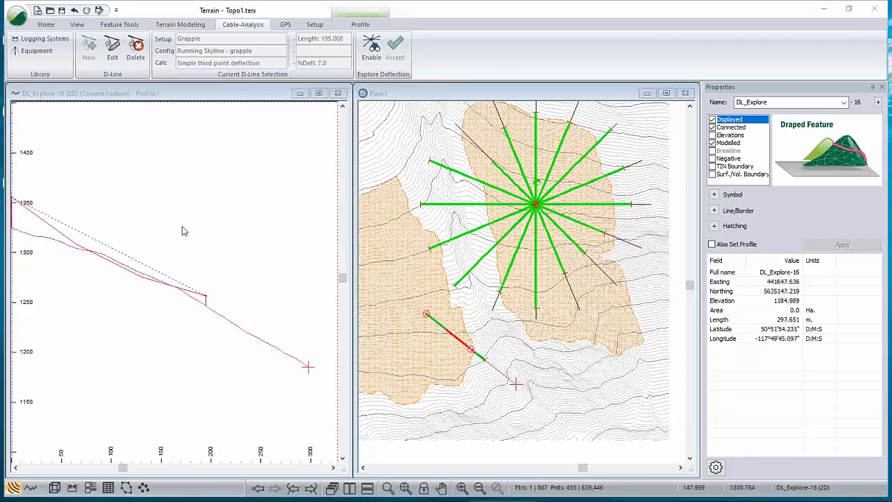
click(432, 279)
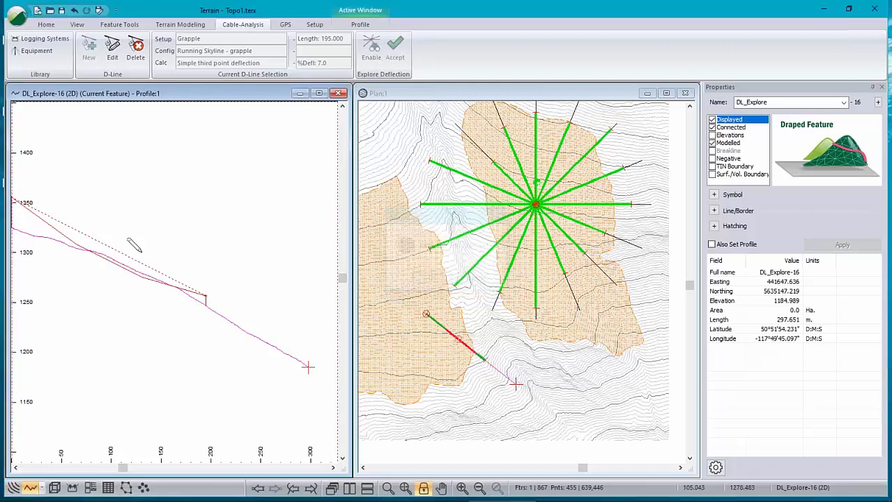
scroll(142, 252, down, 1)
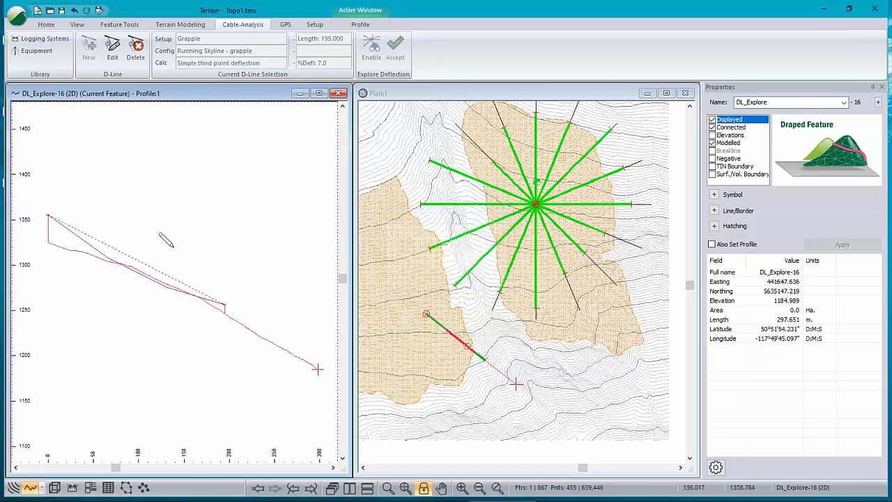
Auto-calculate the tail station of deflection line DL_Explore-16, accepting auto-tailhold options of 0.000 minimum carriage clearance and 40 sample locations.
click(119, 75)
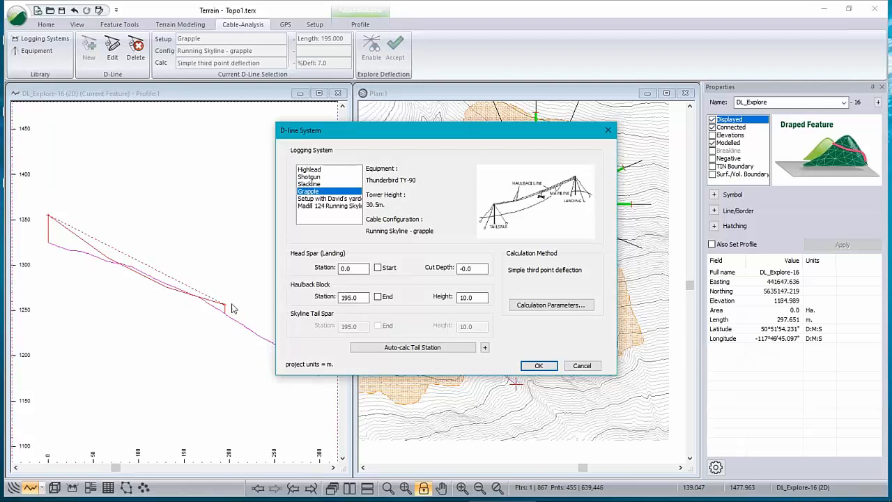
click(426, 352)
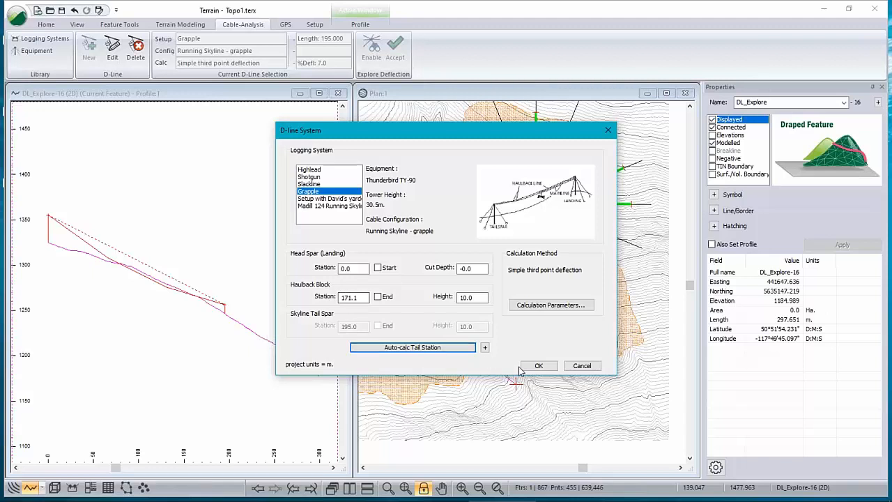
click(484, 347)
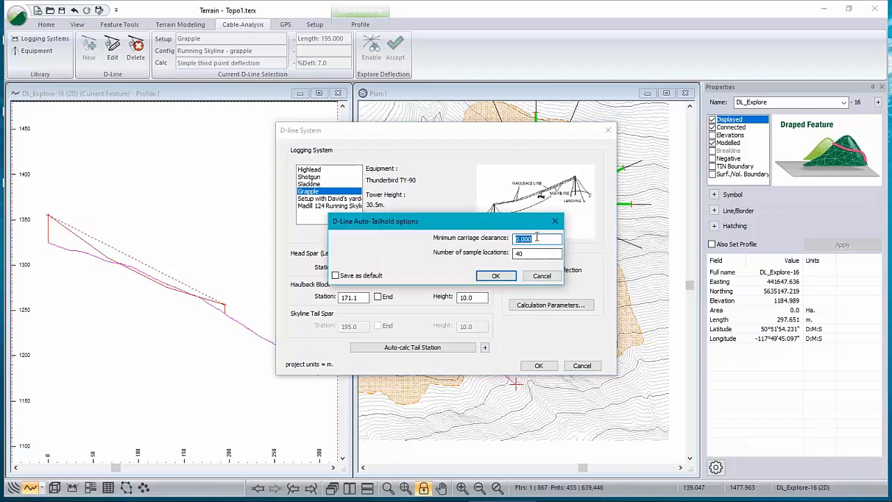
click(494, 277)
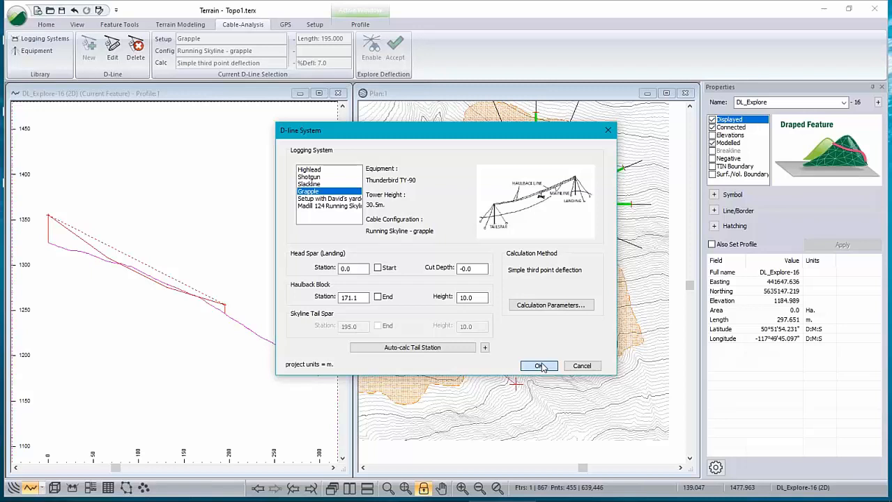
click(540, 366)
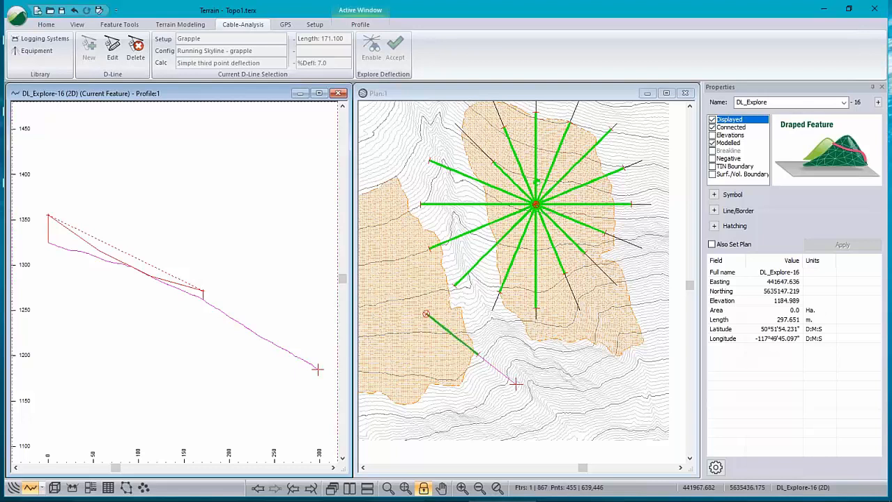
Maximize the plan window and bring both logging blocks with their deflection lines into view.
double_click(503, 93)
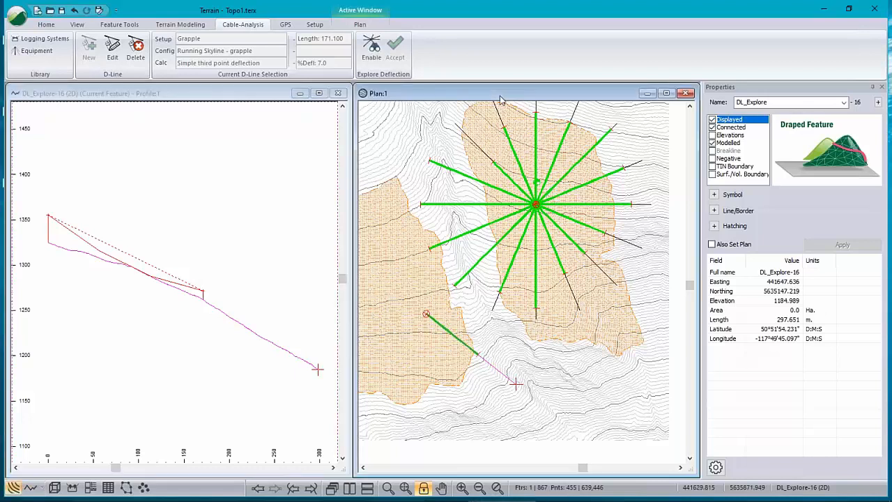
scroll(181, 217, up, 1)
middle_drag(187, 226, 285, 237)
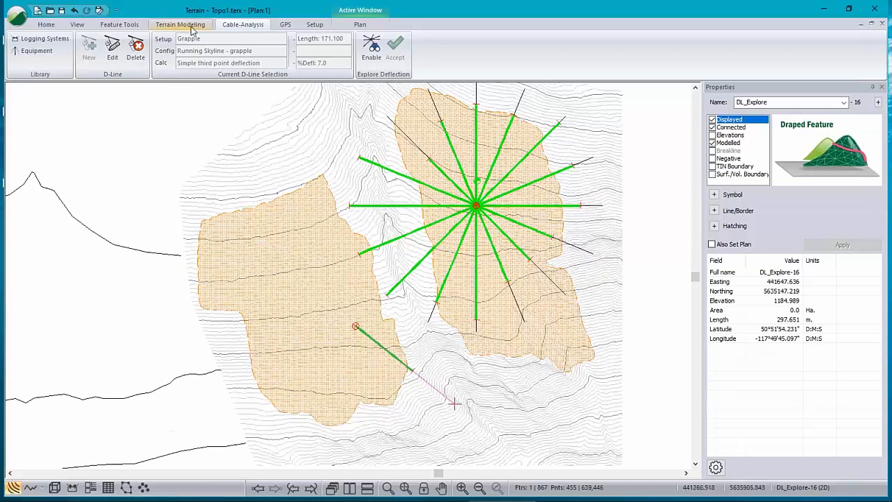
click(46, 25)
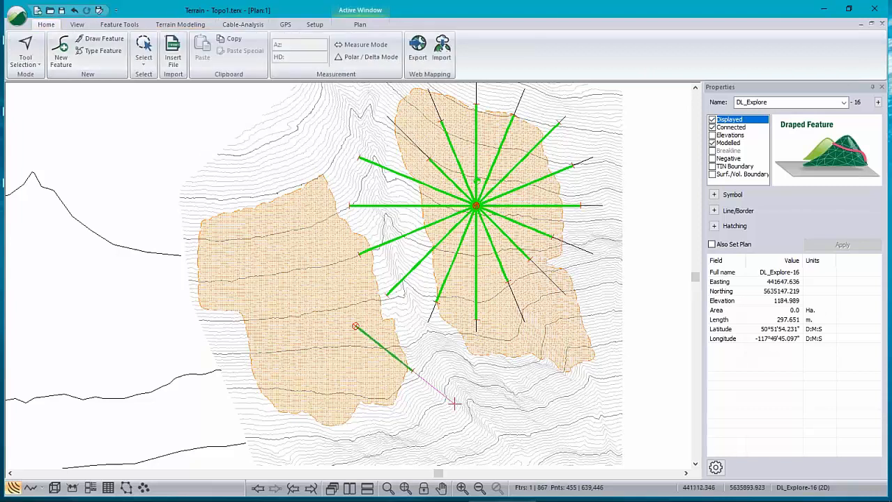
Insert the SouthRoadExtension.tr1 traverse file from the LoggingPlanning folder into the terrain, accepting the import options.
click(173, 60)
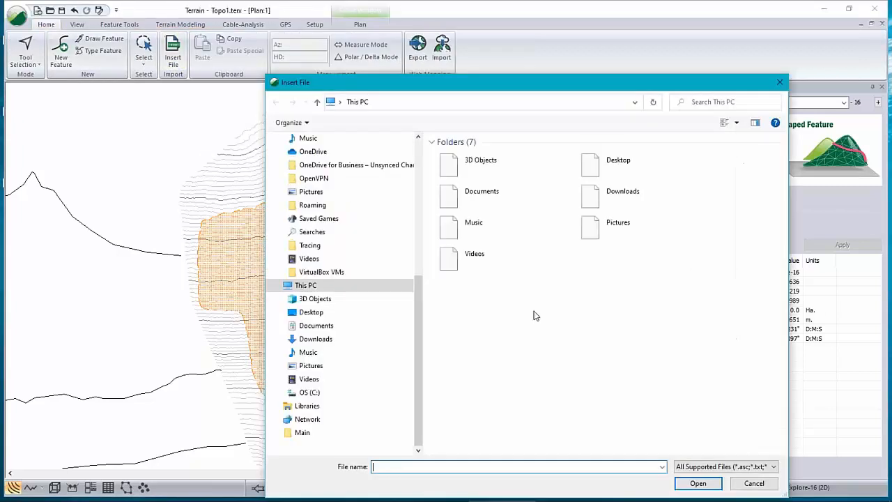
click(743, 482)
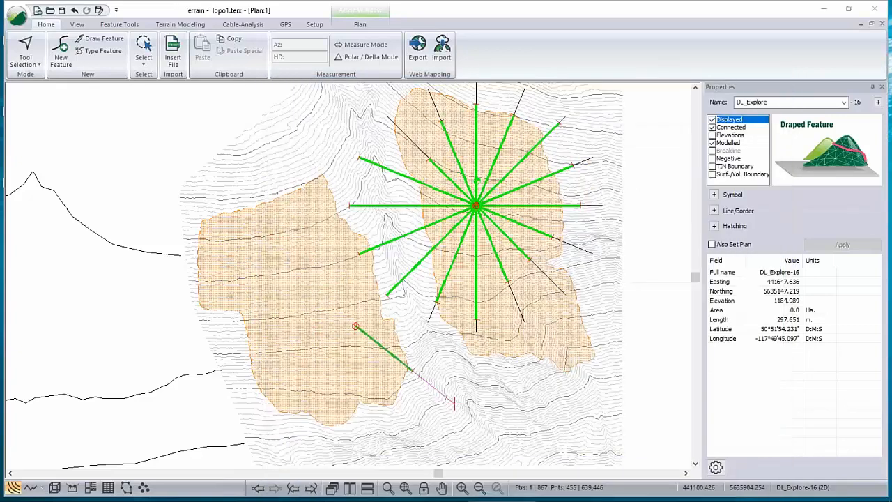
click(177, 58)
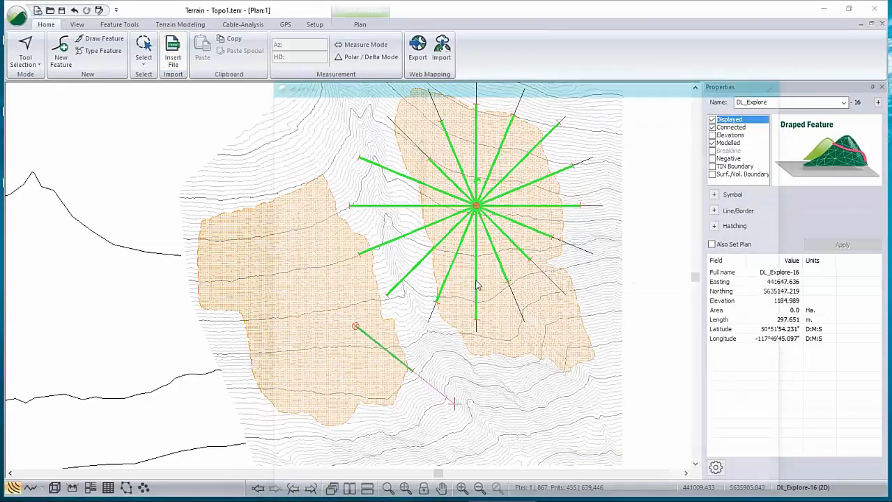
click(463, 216)
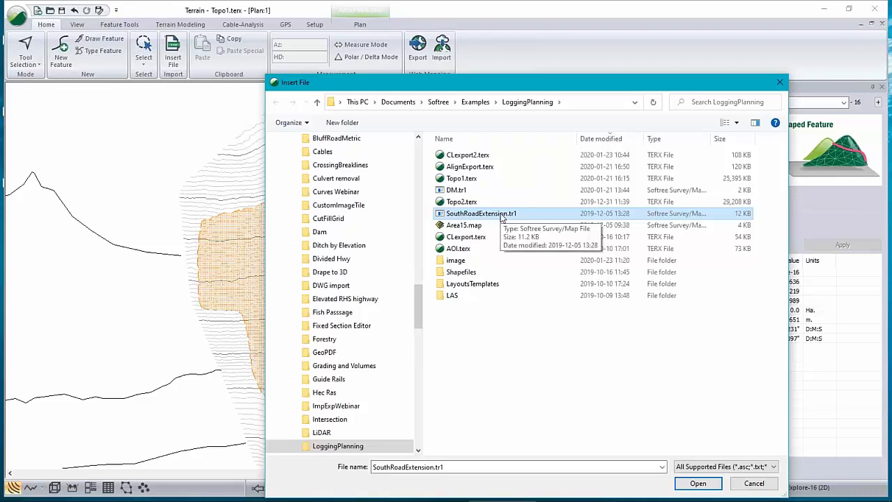
click(710, 485)
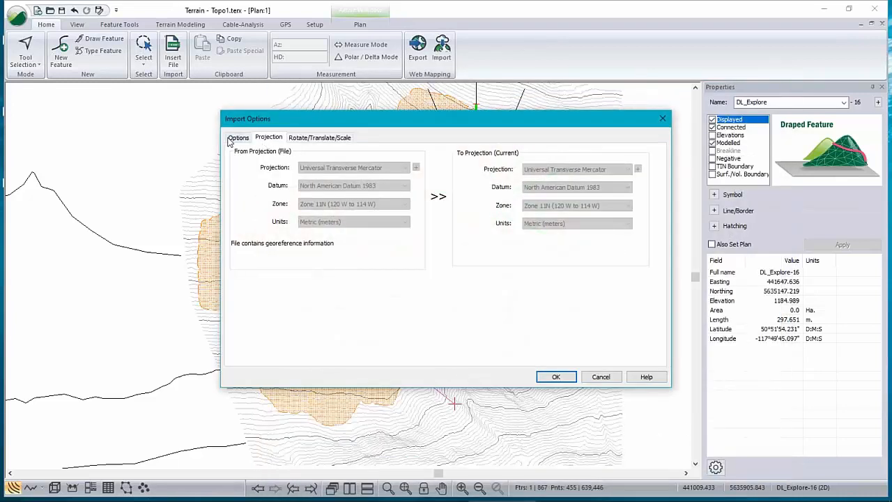
click(234, 139)
click(563, 376)
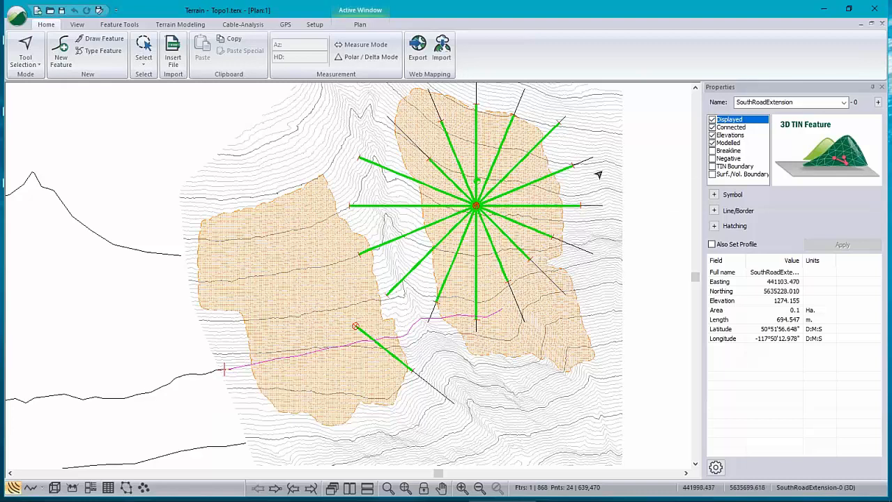
Close Terrain without saving the modified import/export options and open the Location module from Survey/Map.
click(875, 10)
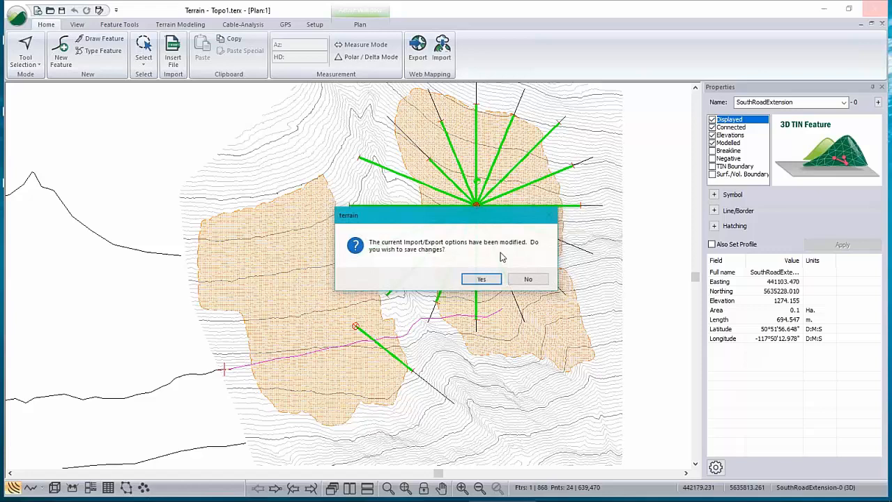
click(528, 279)
click(471, 280)
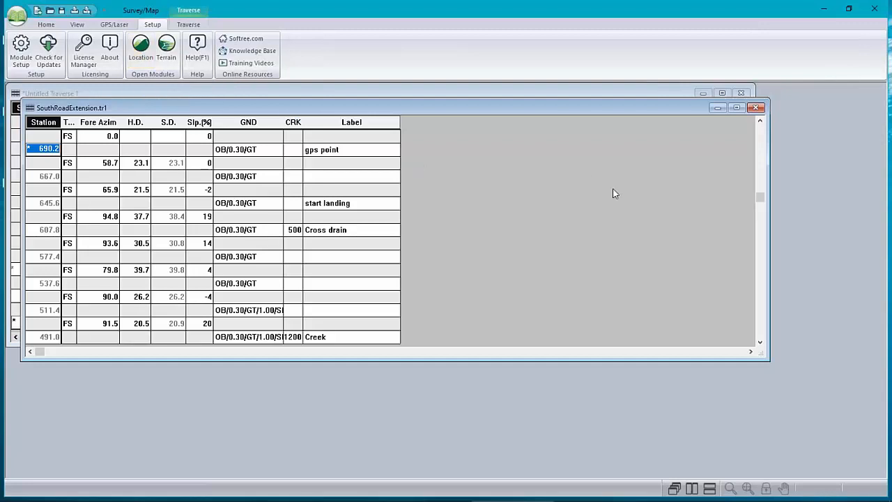
click(141, 54)
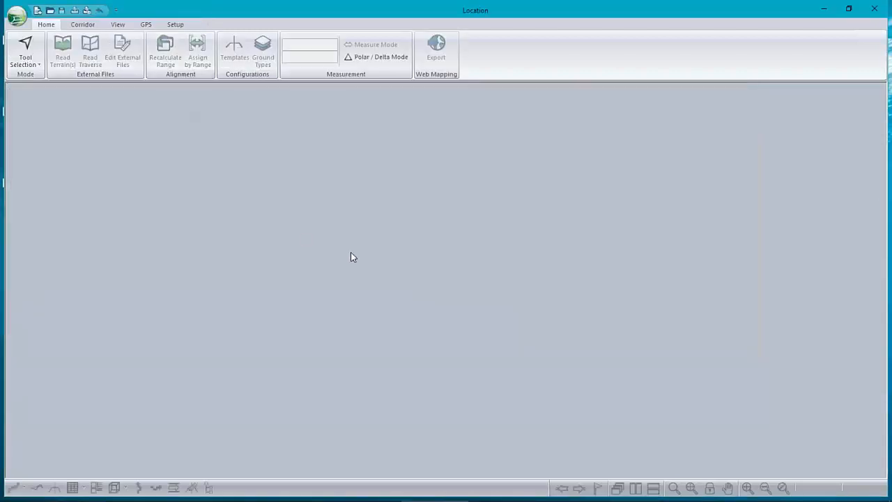
Start a new Location design and choose SouthRoadExtension.tr1 as its P-Line Traverse source.
click(15, 17)
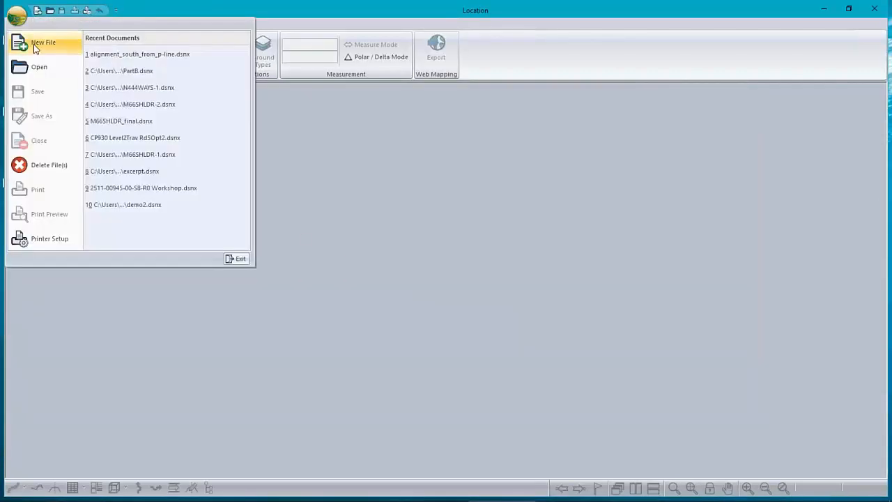
click(48, 45)
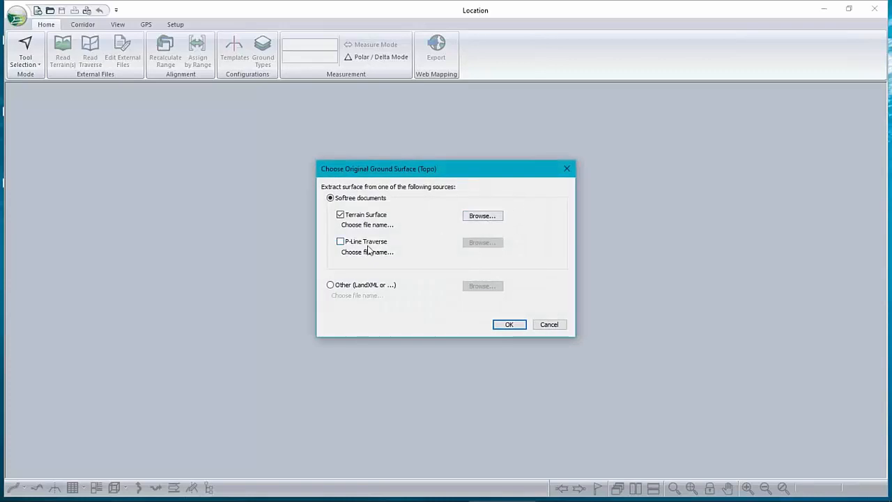
click(340, 242)
click(472, 243)
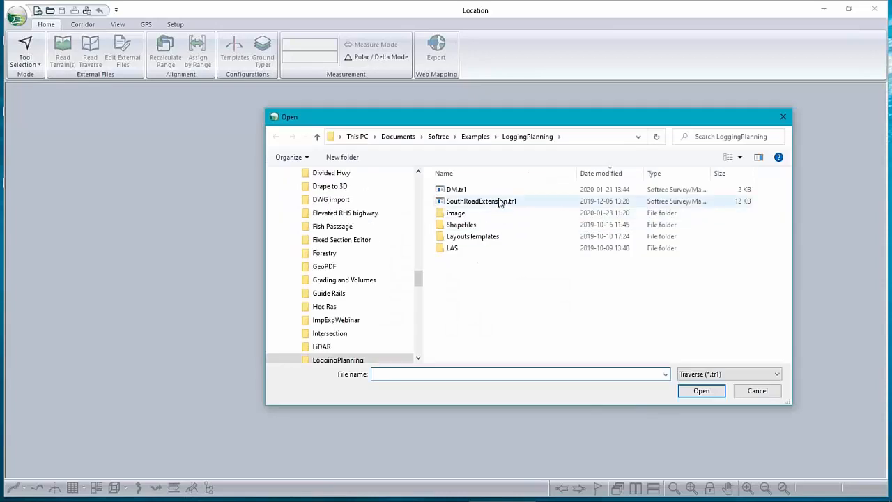
click(500, 202)
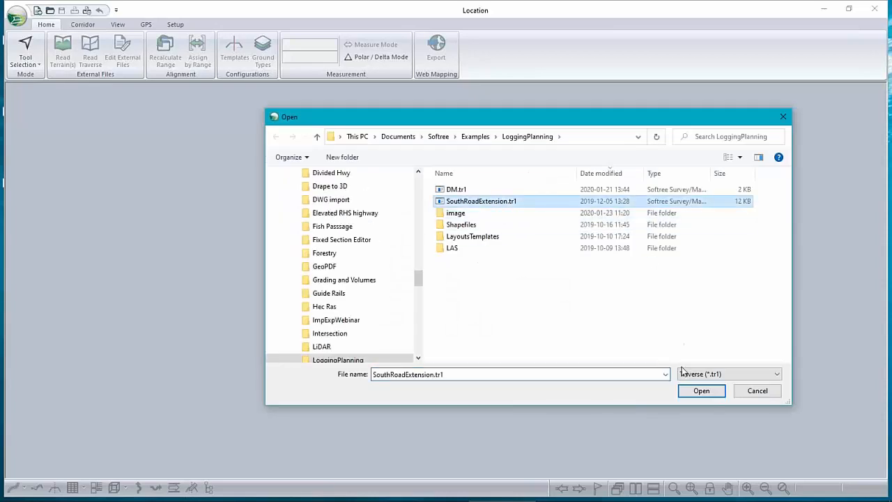
click(701, 391)
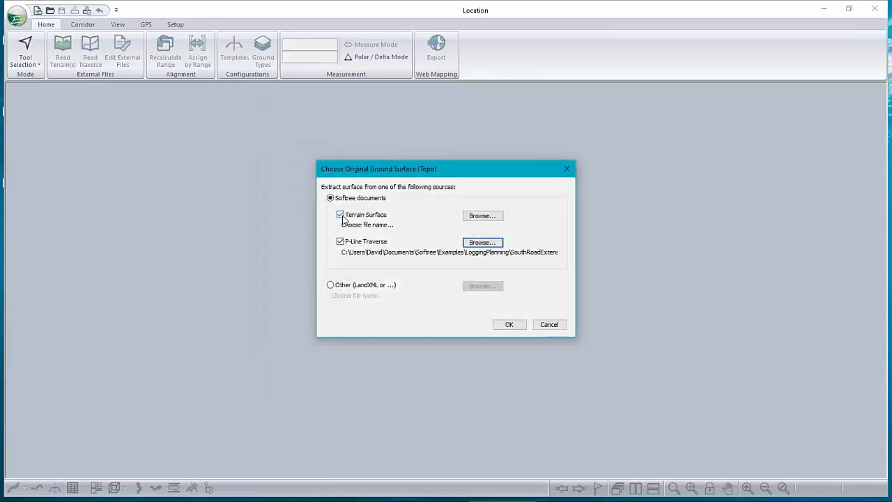
Use Topo1.terx as the Terrain Surface, create the design and suppress the section points warning.
click(483, 216)
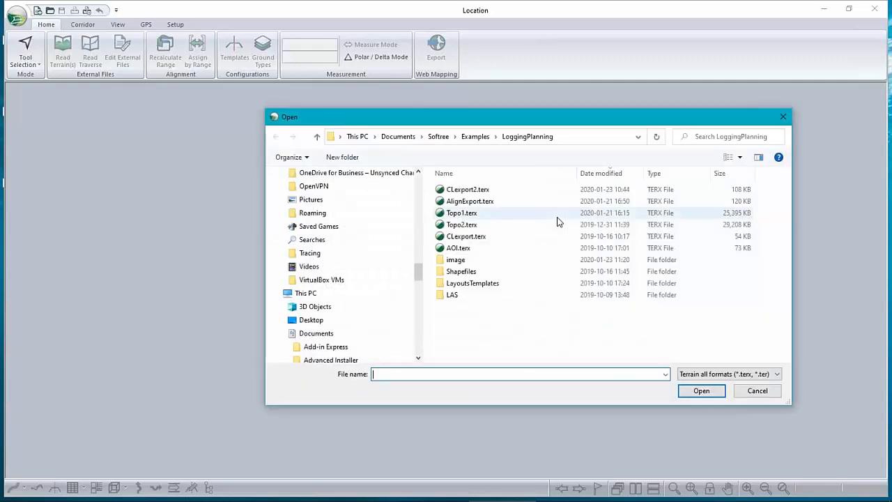
click(460, 213)
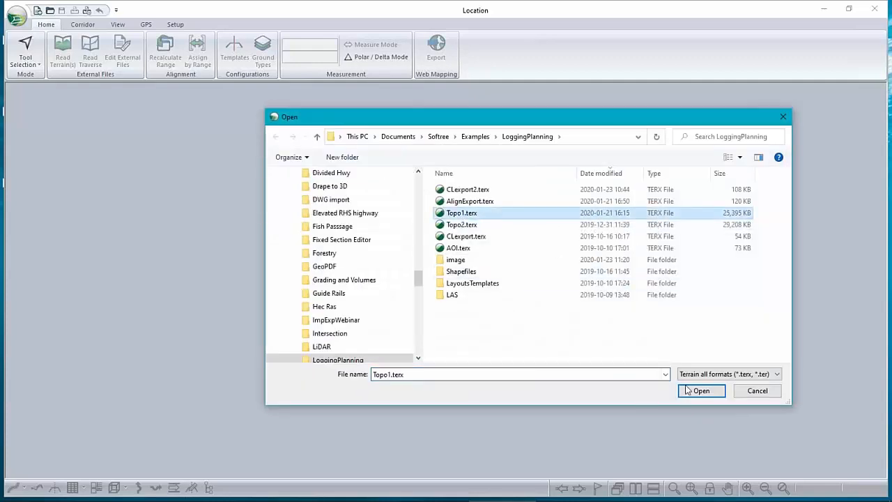
click(701, 391)
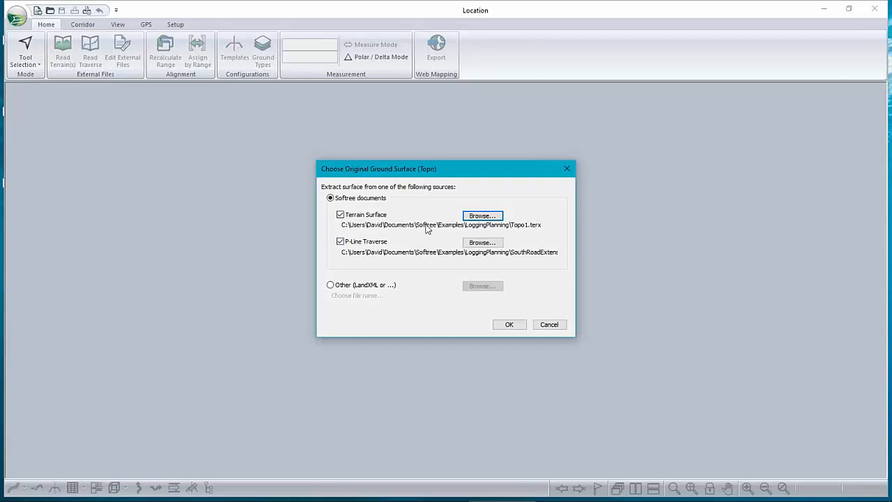
click(508, 324)
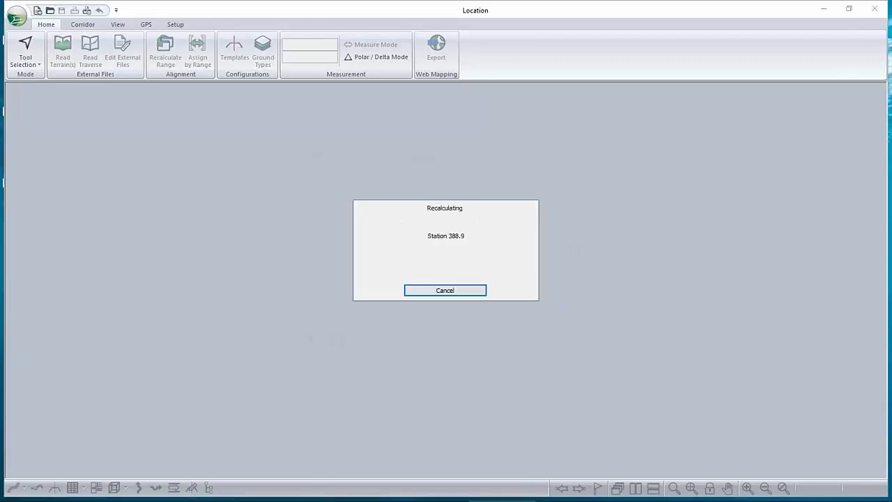
click(363, 294)
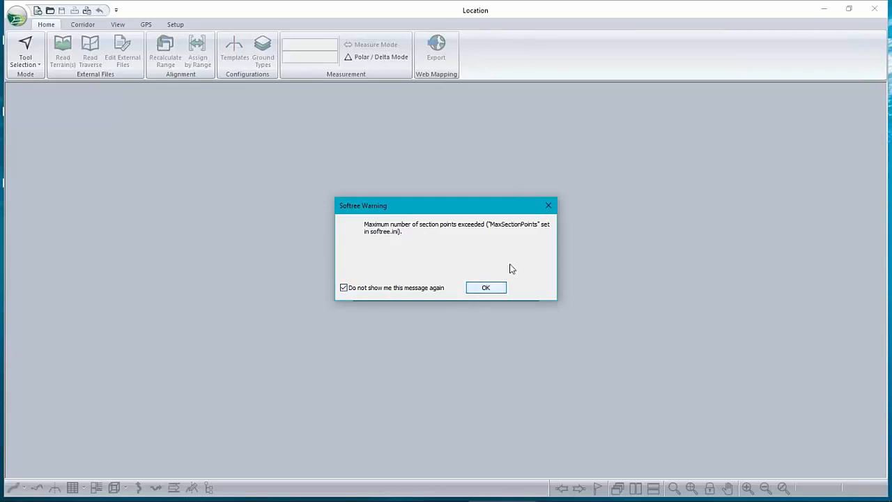
click(487, 289)
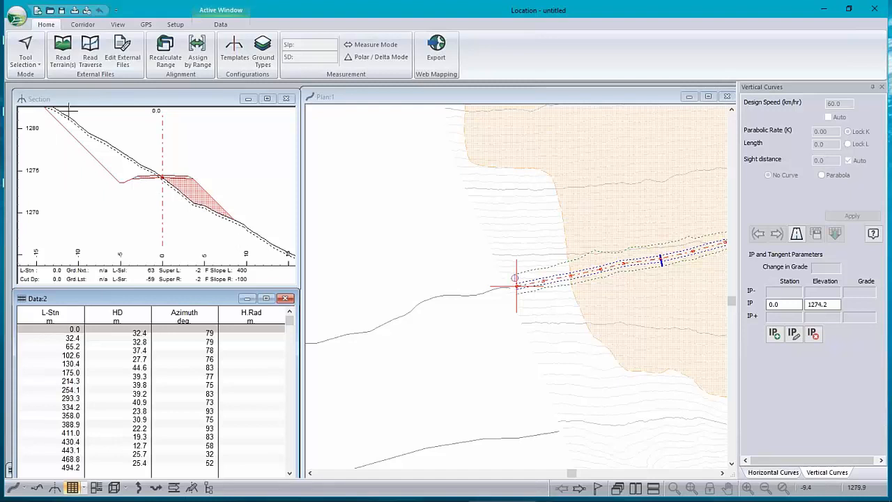
Examine the ground cross-sections at the start of the alignment and at station 160.0, along with the road in plan.
scroll(147, 187, down, 2)
scroll(143, 188, up, 4)
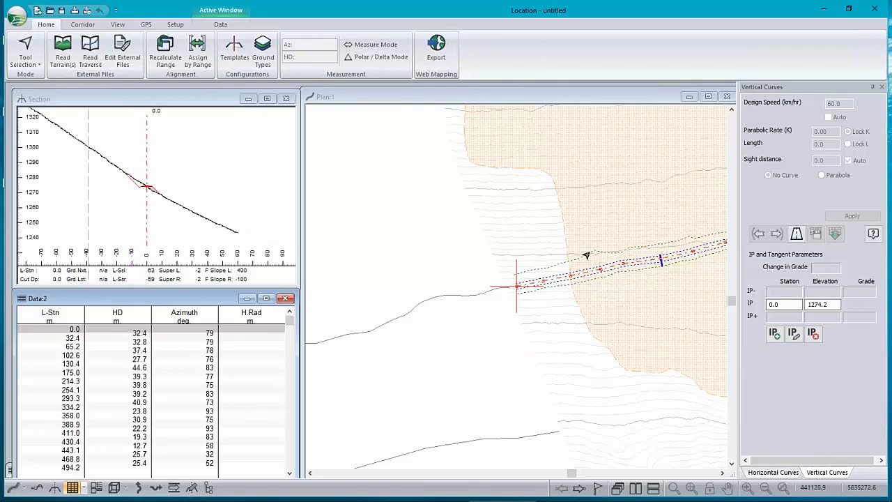
click(645, 265)
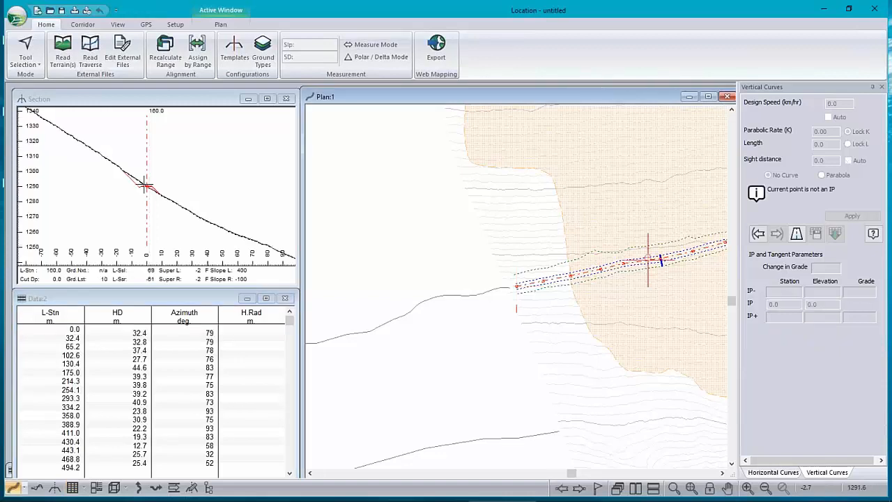
scroll(145, 181, down, 5)
scroll(142, 175, down, 1)
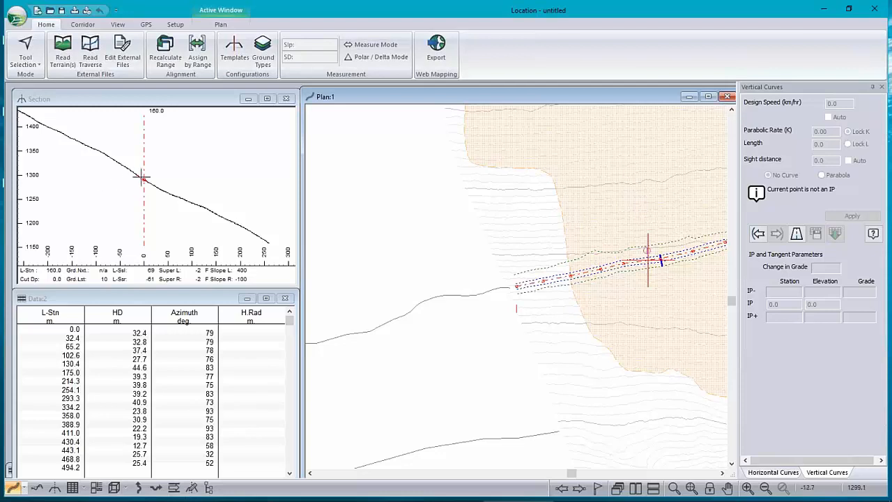
scroll(143, 178, up, 3)
scroll(144, 178, up, 2)
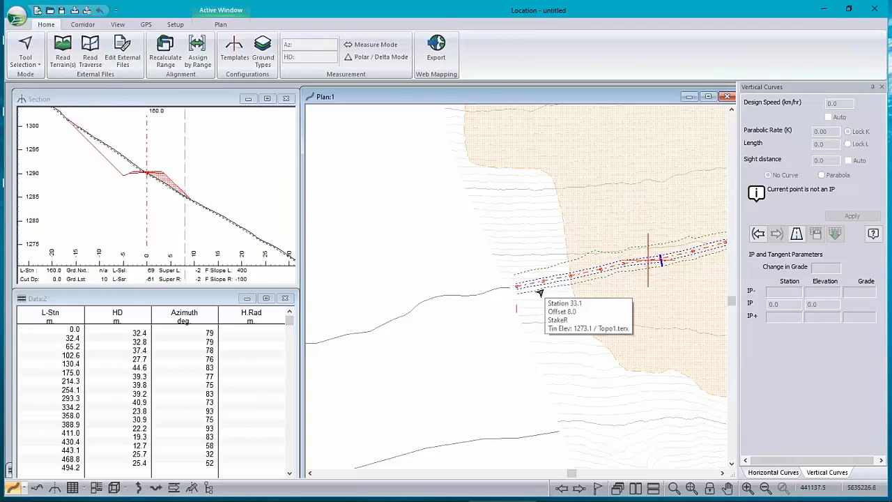
mouse_move(609, 267)
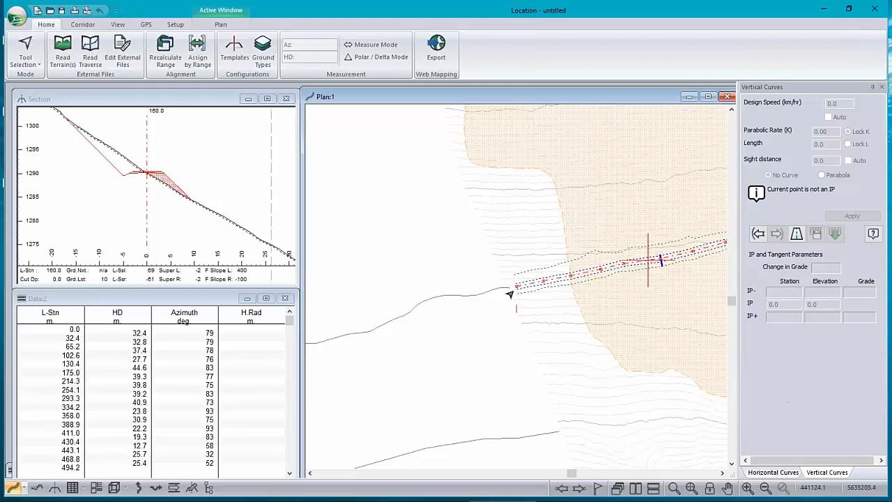
middle_drag(527, 227, 378, 211)
In the profile, add a vertical IP at about station 349.7 and elevation 1306.8.
click(45, 485)
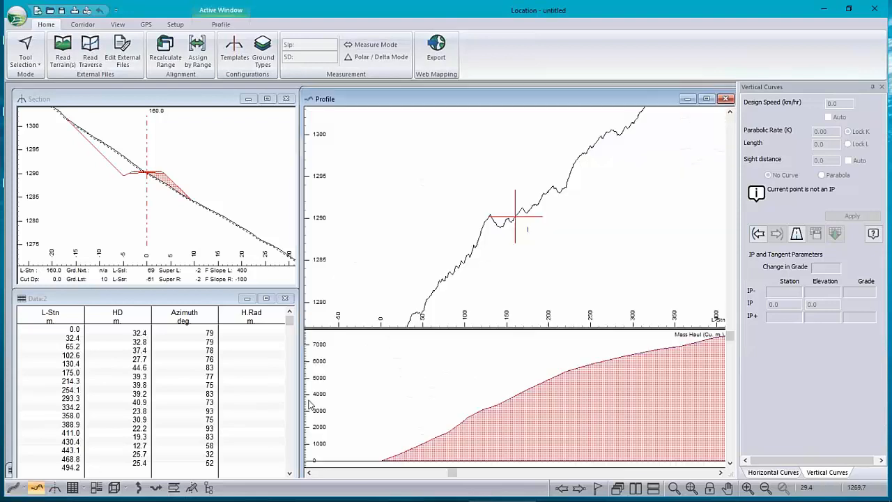
scroll(487, 242, down, 2)
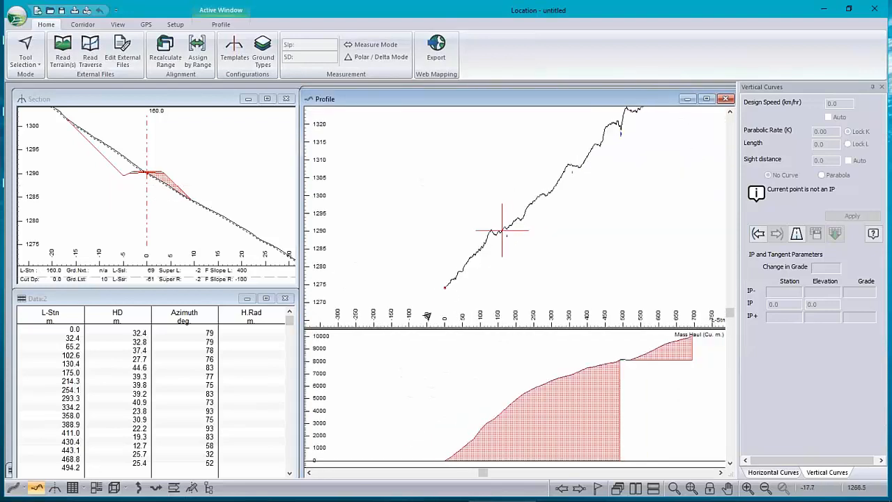
right_click(487, 200)
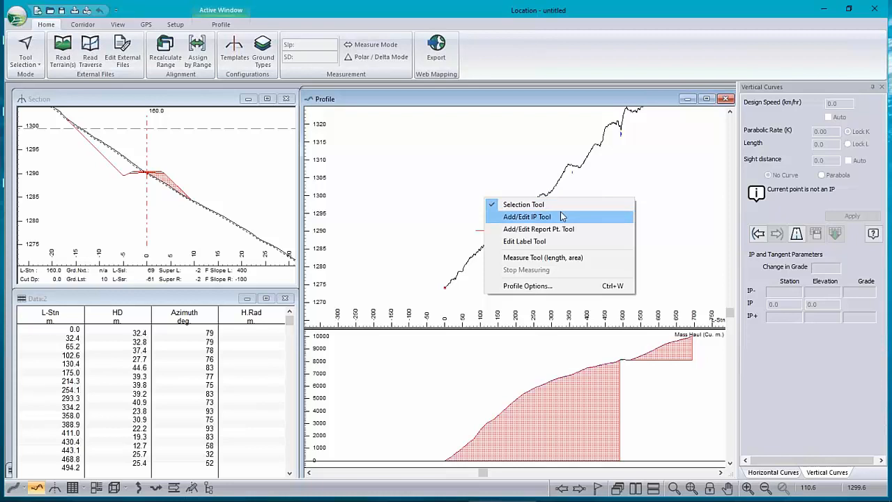
click(562, 216)
click(569, 171)
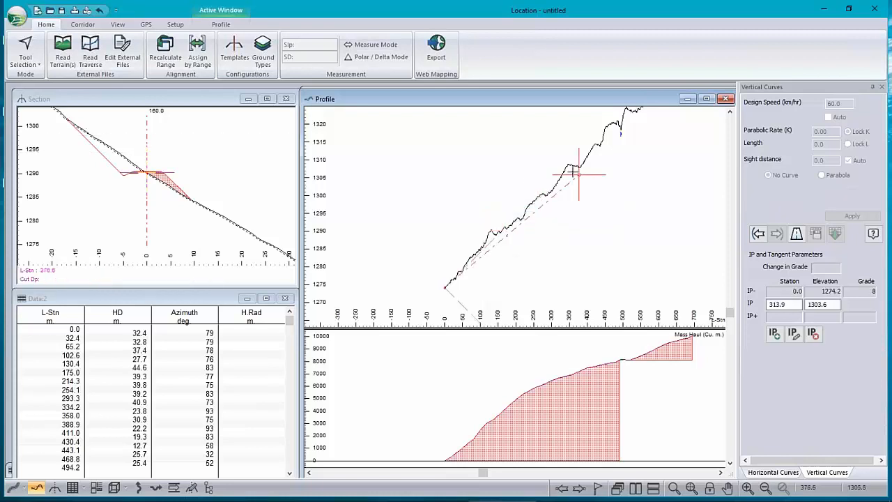
Open the recent design alignment_south_from_p-line.dsnx without saving the current design, and bring its profile into view.
click(15, 17)
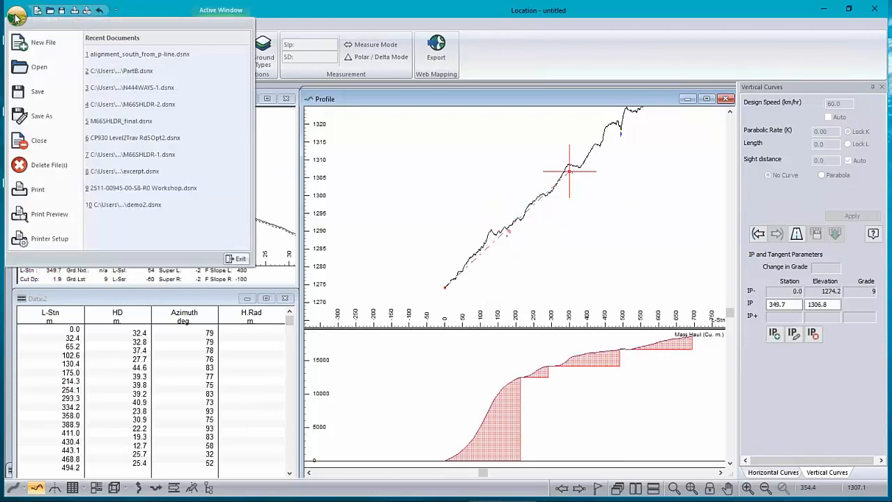
click(39, 67)
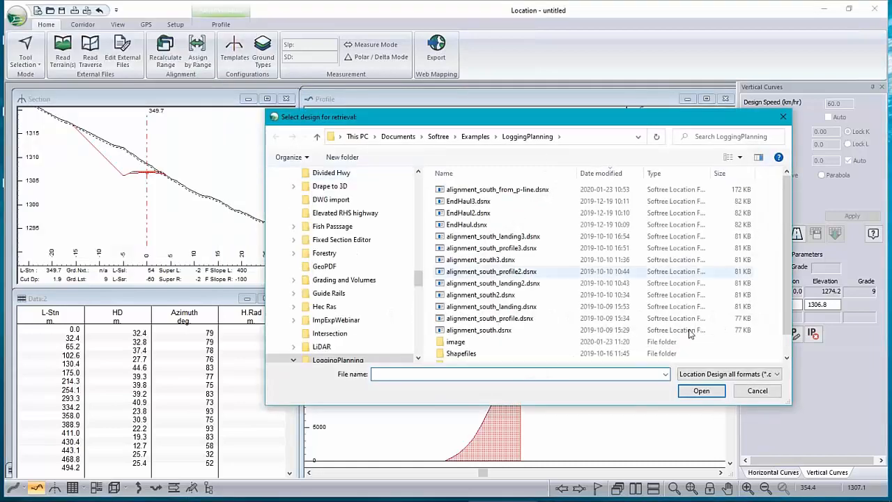
click(758, 390)
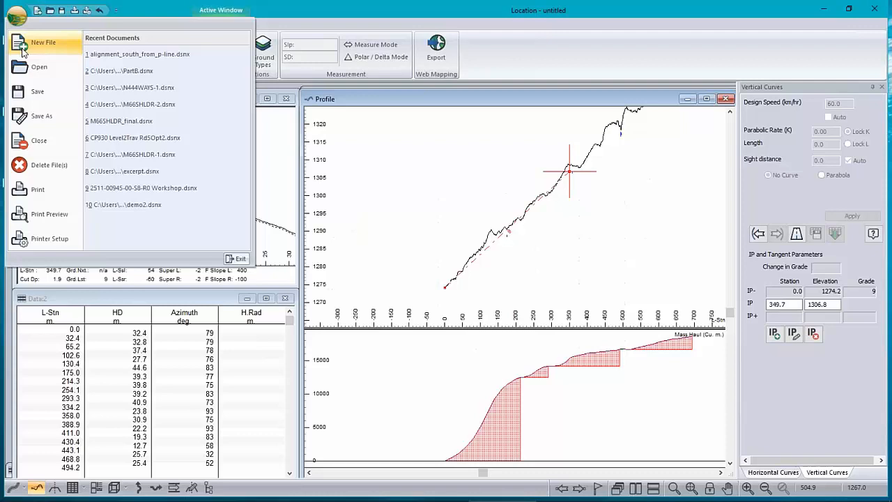
click(174, 55)
click(477, 279)
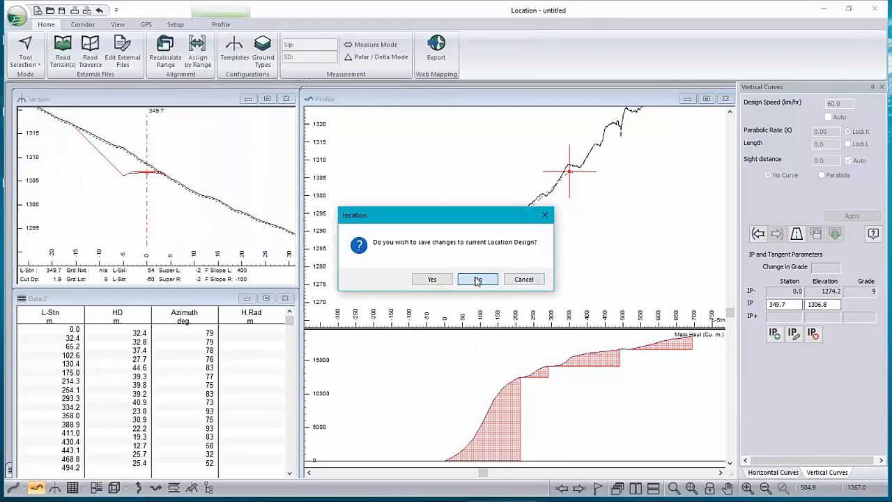
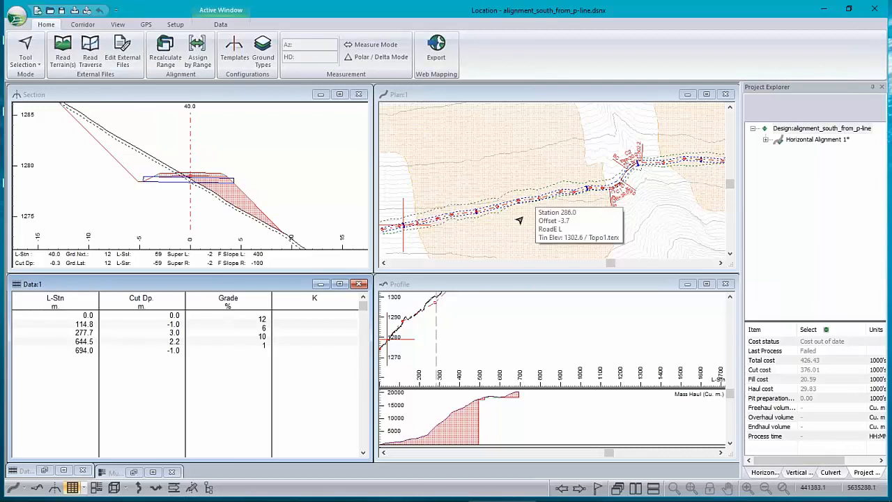
middle_drag(471, 321, 571, 357)
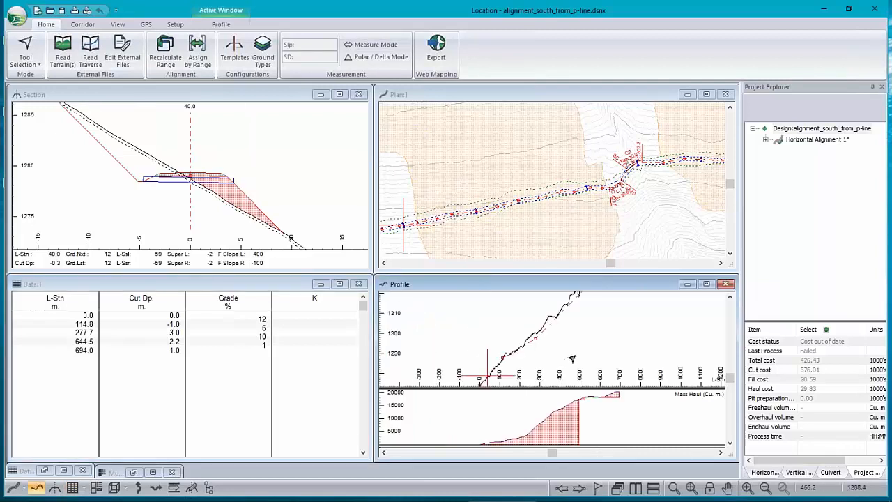
In the profile's label settings, check the Field Reference (P-Line) and LStn Survey Hubs (P-Line) labels, leaving the settings unchanged.
mouse_move(572, 357)
mouse_move(575, 222)
scroll(564, 186, down, 1)
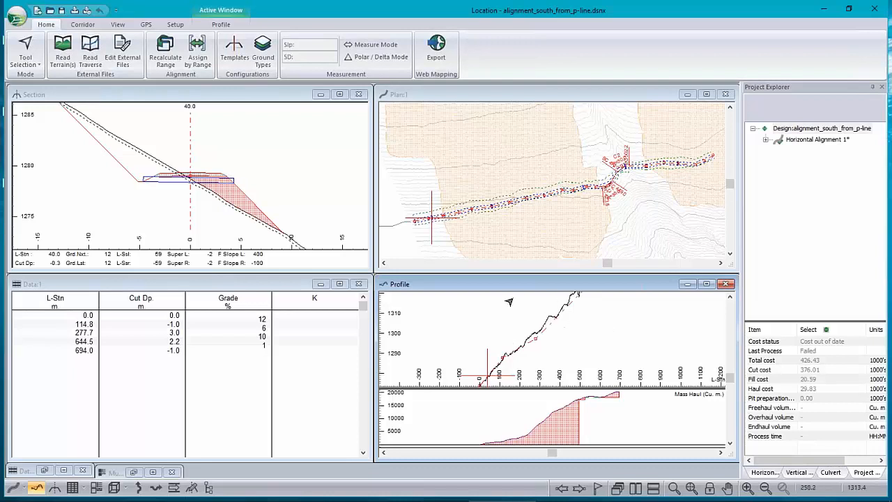
right_click(464, 304)
click(507, 392)
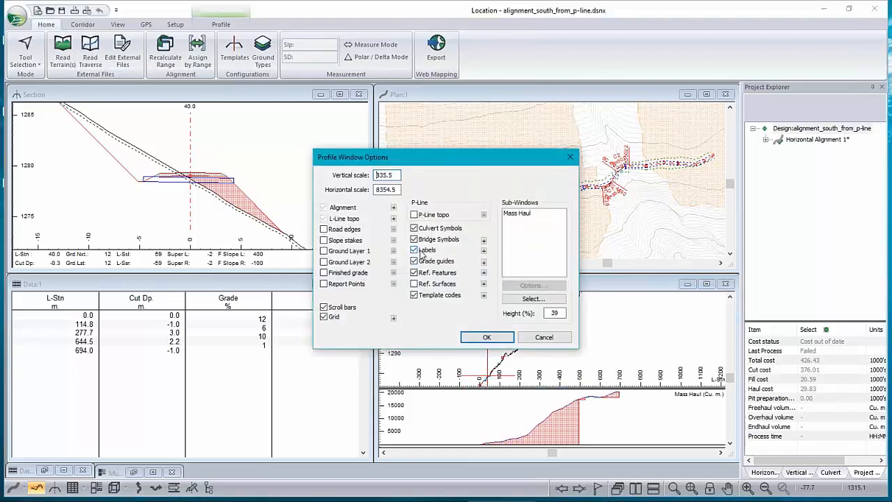
click(484, 251)
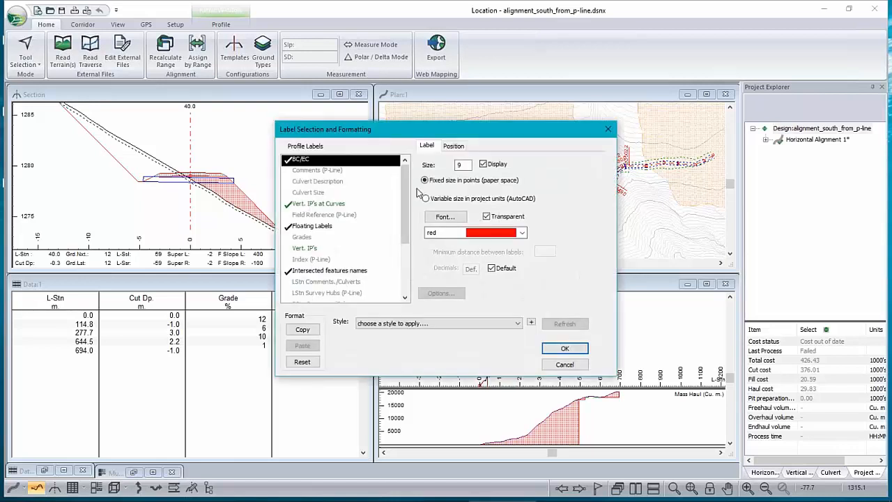
click(321, 216)
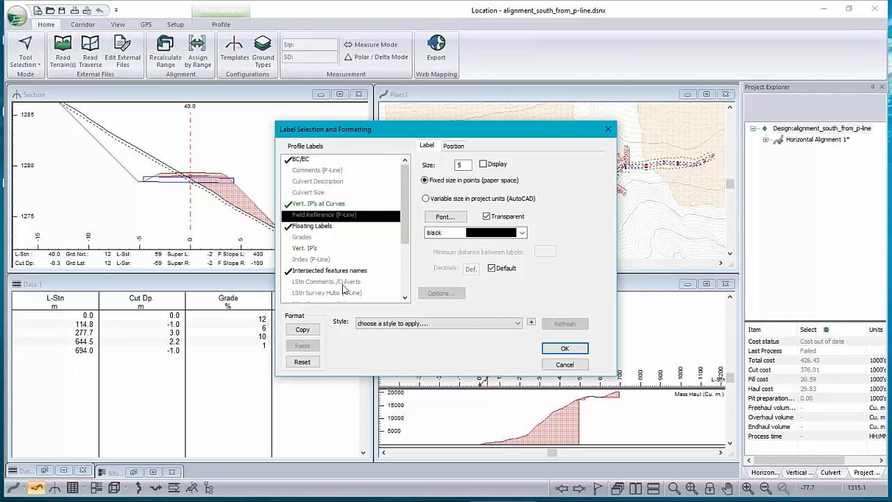
click(319, 294)
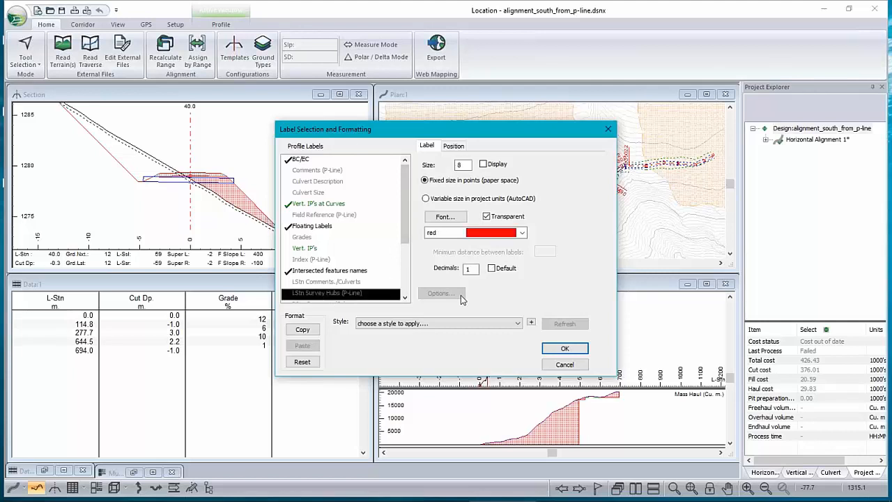
click(566, 365)
click(548, 339)
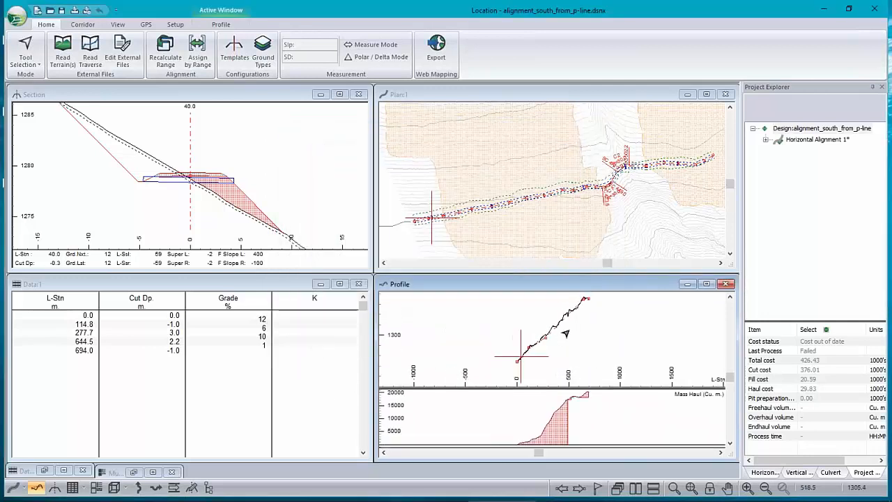
Switch to Survey/Map to check station 690.2 of the SouthRoadExtension.tr1 traverse, and return to the Location design.
scroll(542, 321, down, 1)
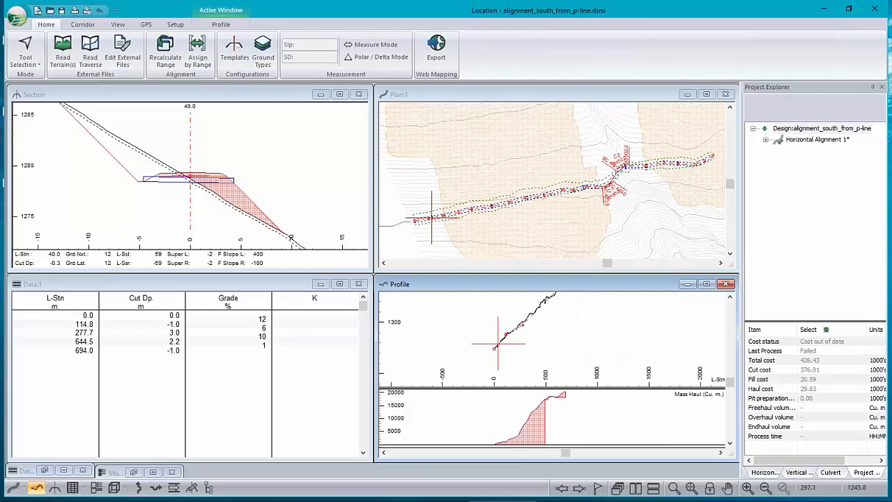
scroll(528, 321, up, 1)
middle_drag(528, 321, 515, 348)
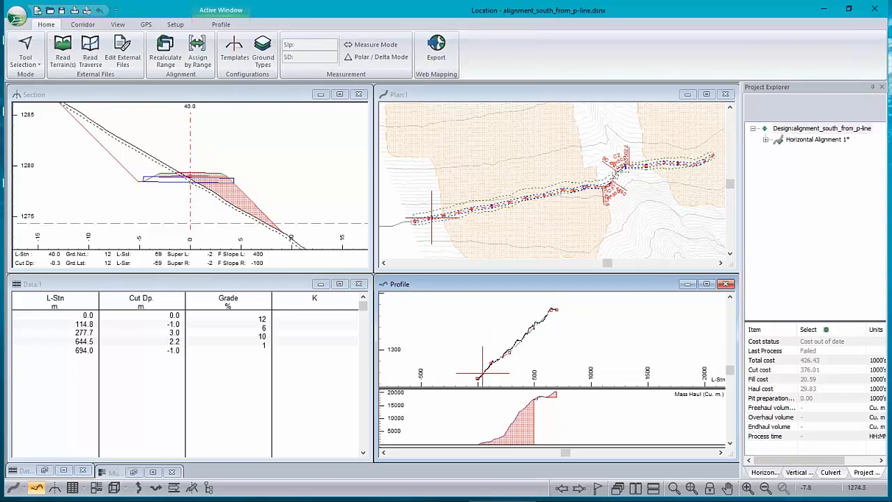
mouse_move(479, 493)
click(423, 493)
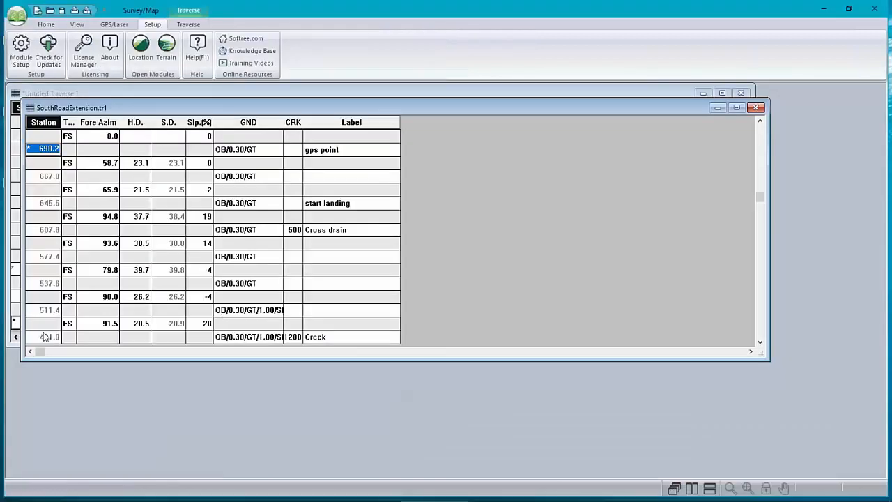
scroll(47, 203, up, 5)
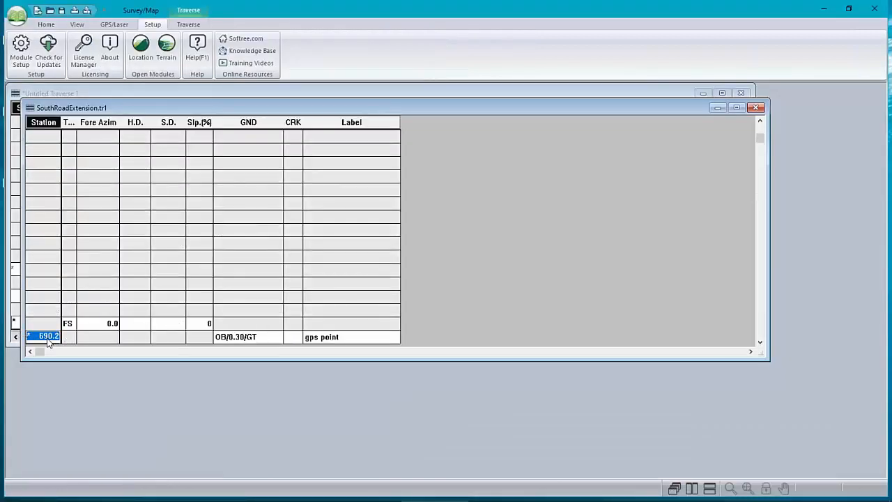
click(48, 338)
click(819, 11)
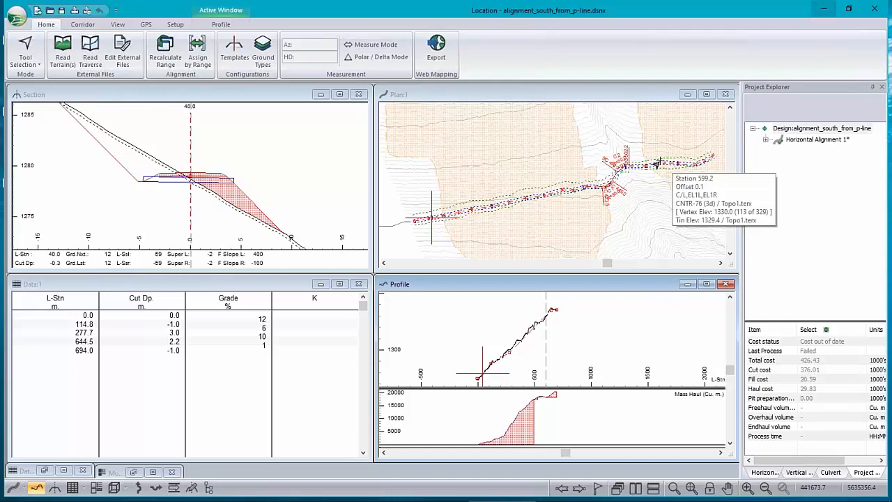
Try to save the design as an AVENZA file, replacing avenza.zip in the LoggingPlanning folder.
click(17, 17)
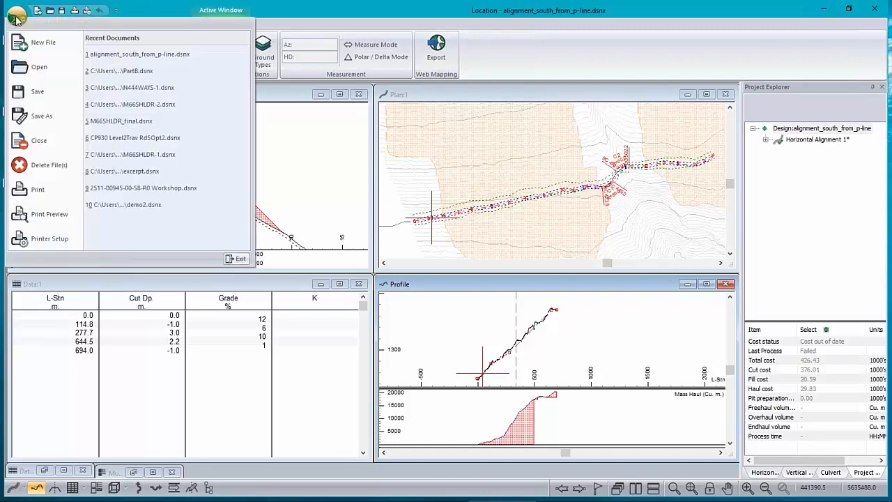
click(41, 116)
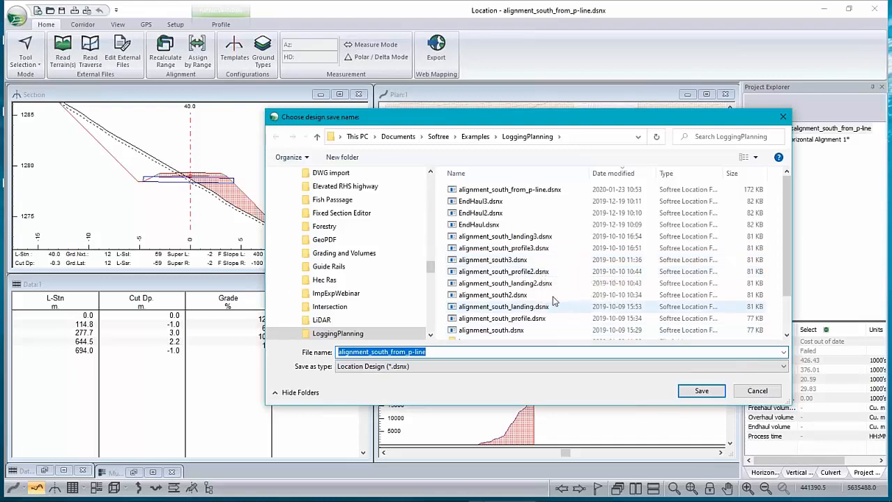
click(550, 366)
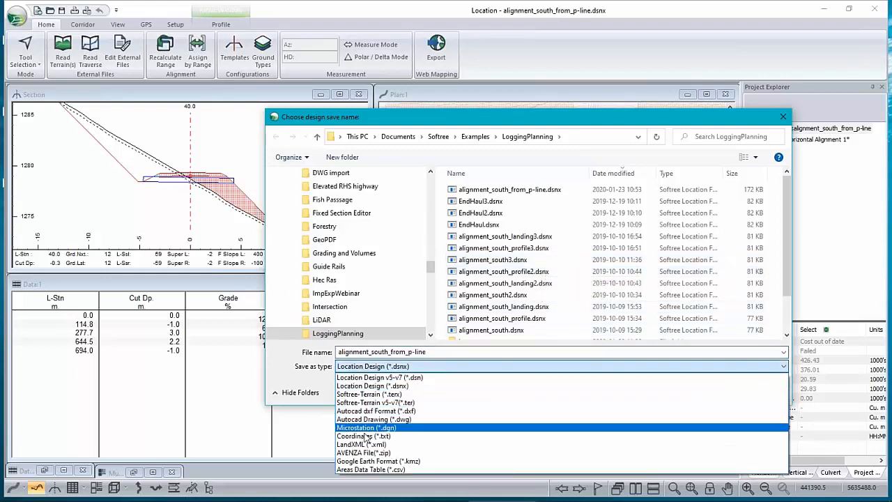
click(363, 453)
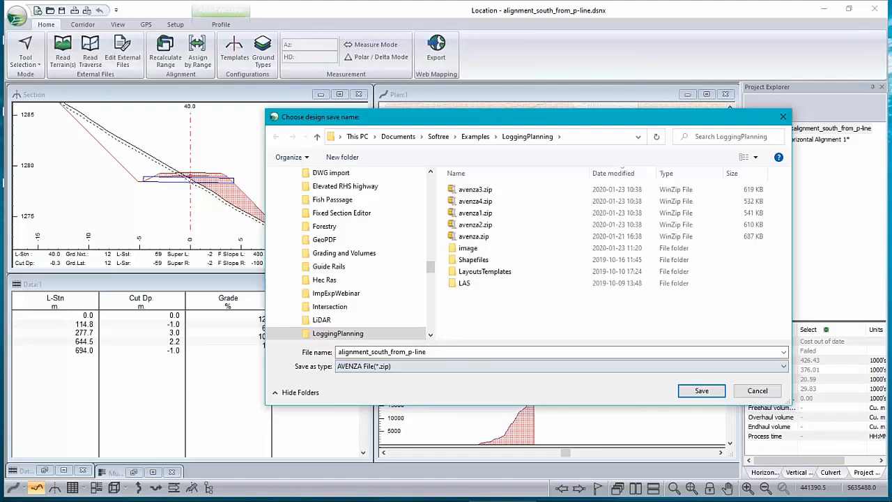
click(474, 236)
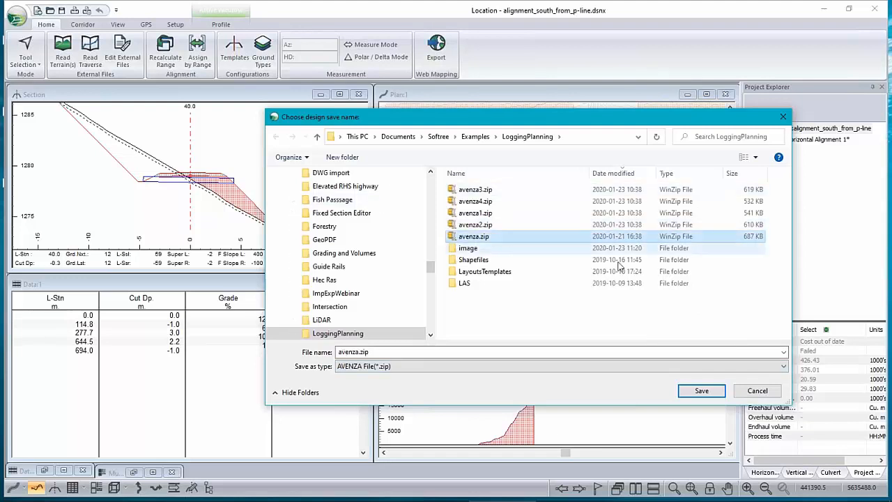
click(701, 390)
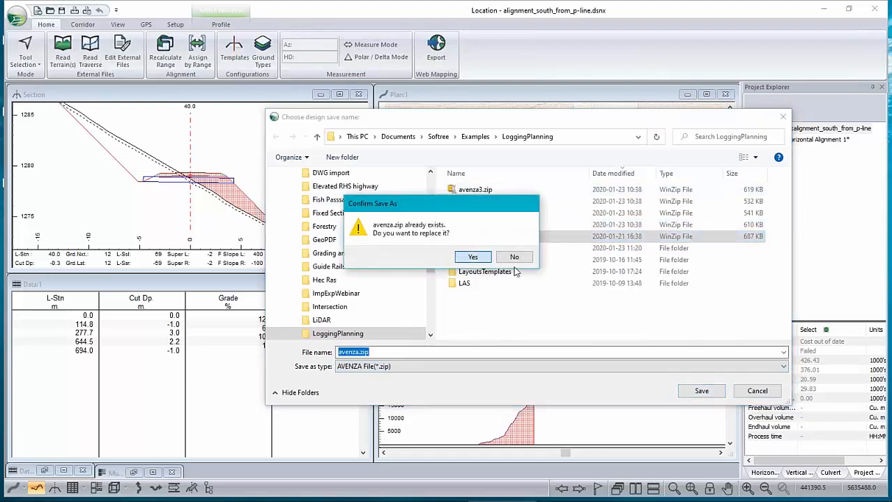
click(472, 256)
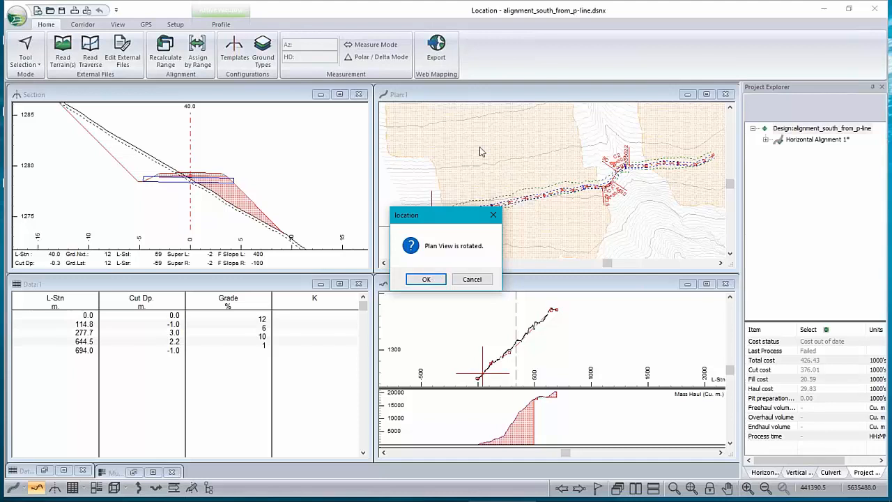
click(472, 279)
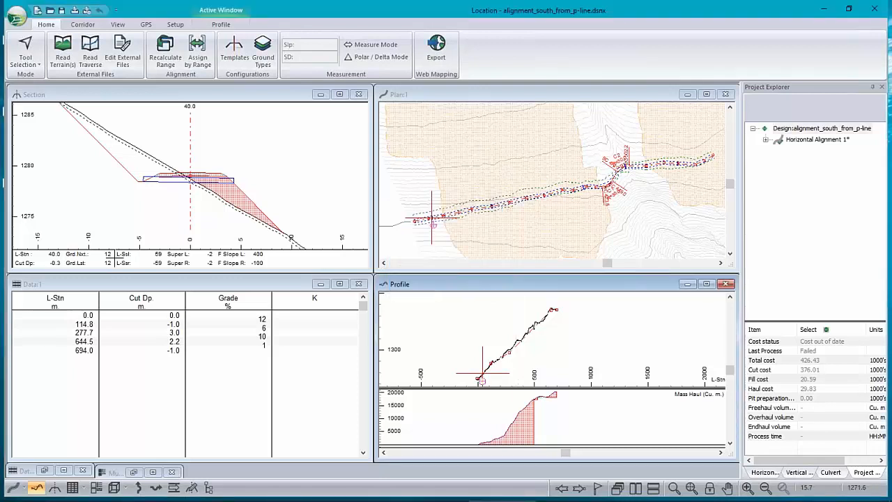
Open the Multi-Plot window, delete the PlanPro chapter and maximize the window.
click(97, 487)
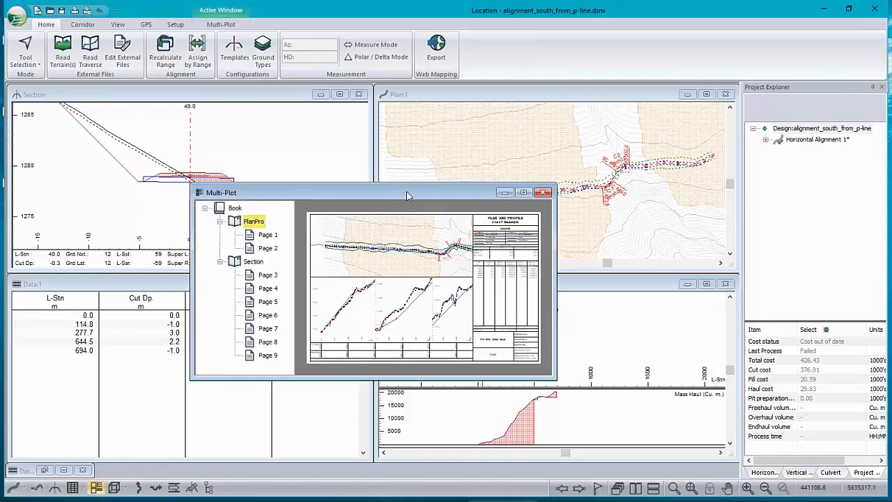
right_click(267, 225)
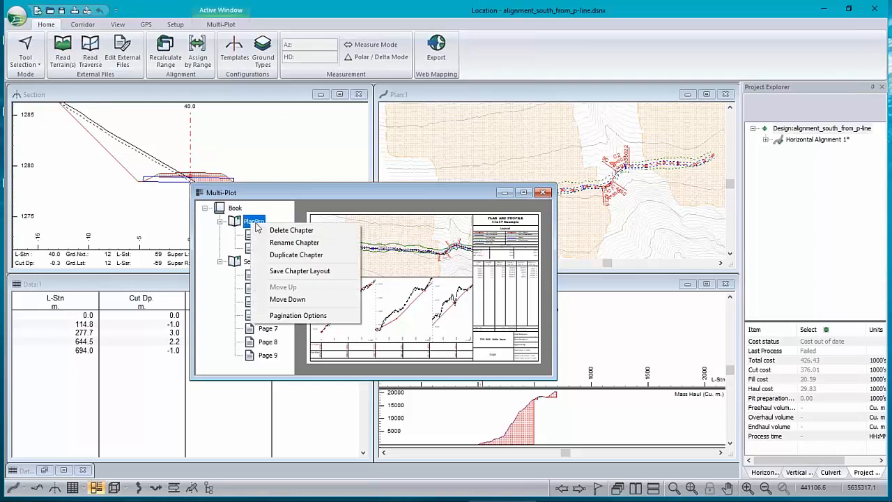
click(294, 232)
right_click(257, 227)
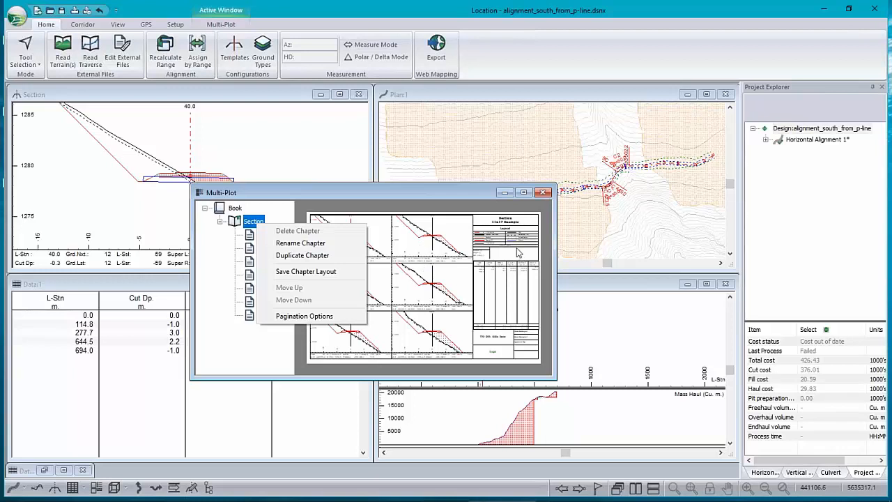
click(418, 191)
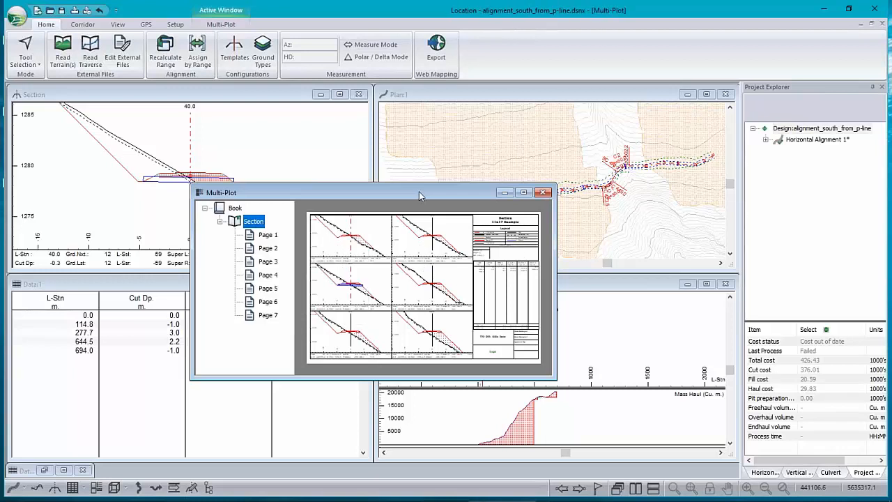
double_click(418, 191)
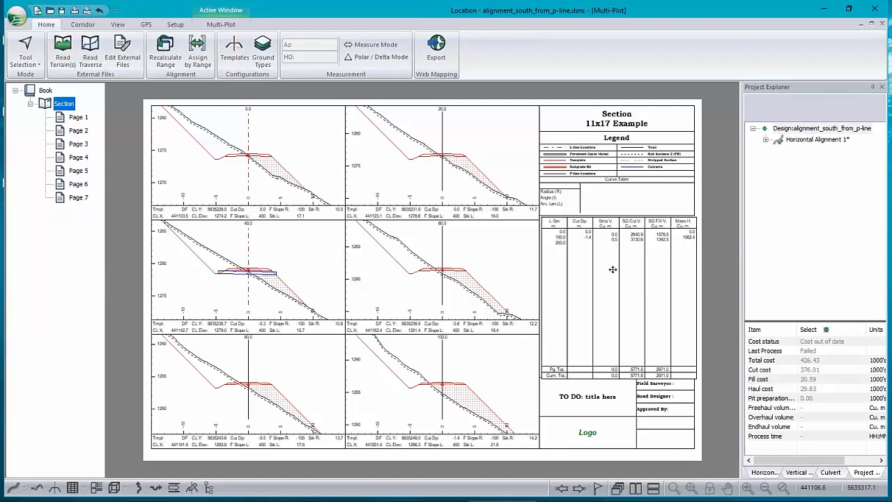
mouse_move(621, 262)
mouse_down()
mouse_move(621, 297)
mouse_move(627, 257)
mouse_move(611, 260)
mouse_up()
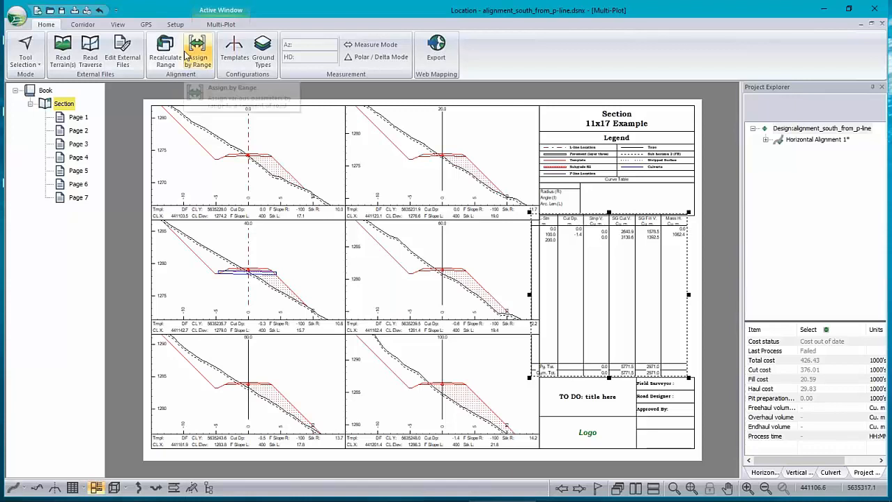
Add the B_Size_Plan_Profile-2 chapter from the web library to the Multi-Plot book.
click(220, 25)
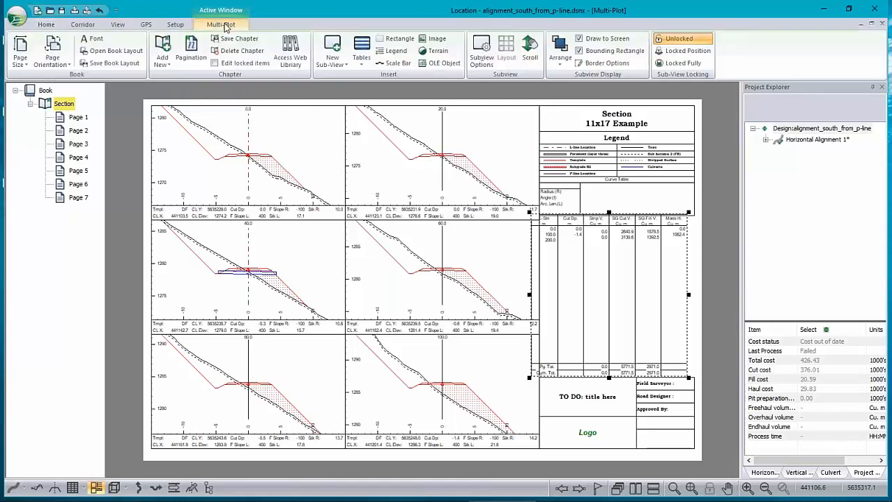
click(294, 61)
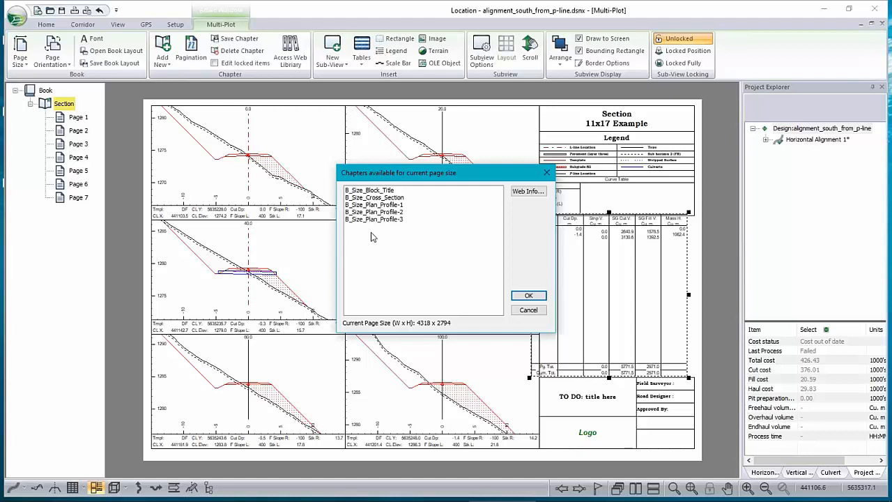
click(375, 212)
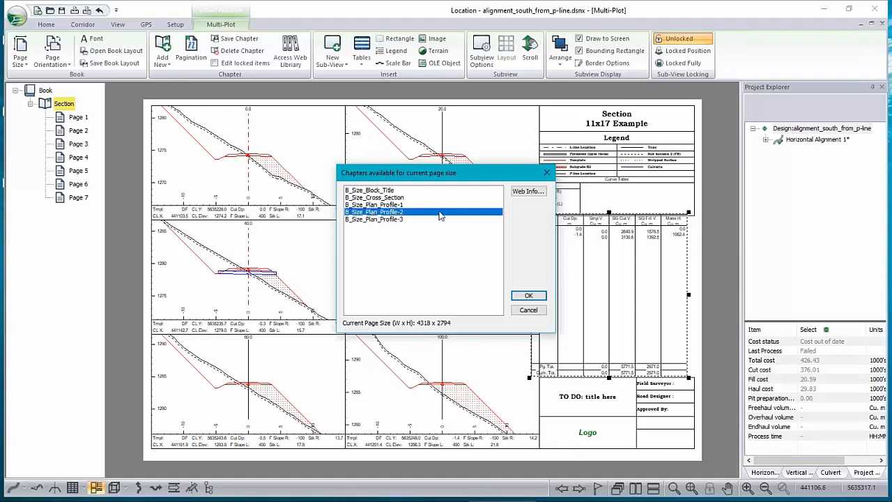
click(387, 204)
click(383, 190)
click(381, 211)
click(528, 296)
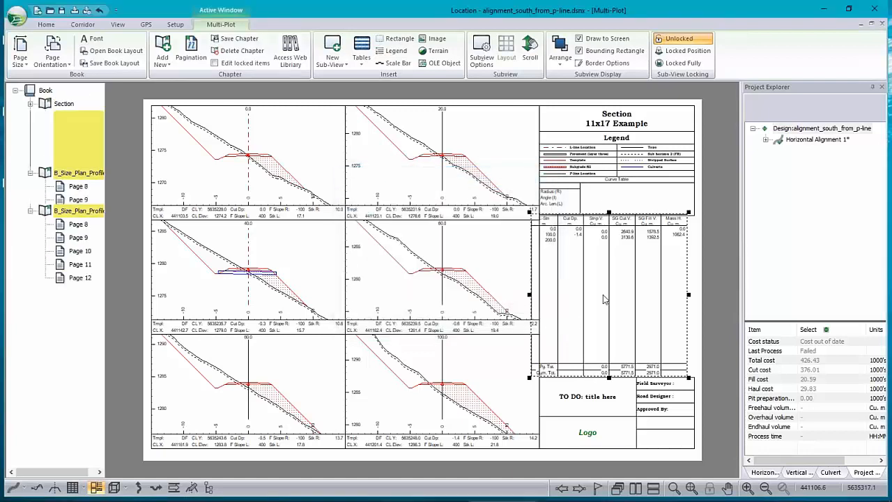
Delete the Section chapter from the book and review pages 2 to 5 of the plan-profile chapter.
click(69, 104)
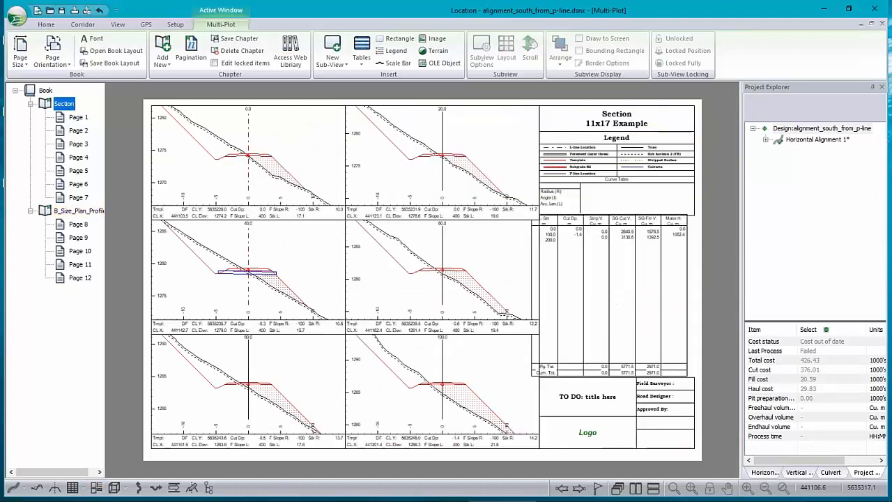
click(78, 211)
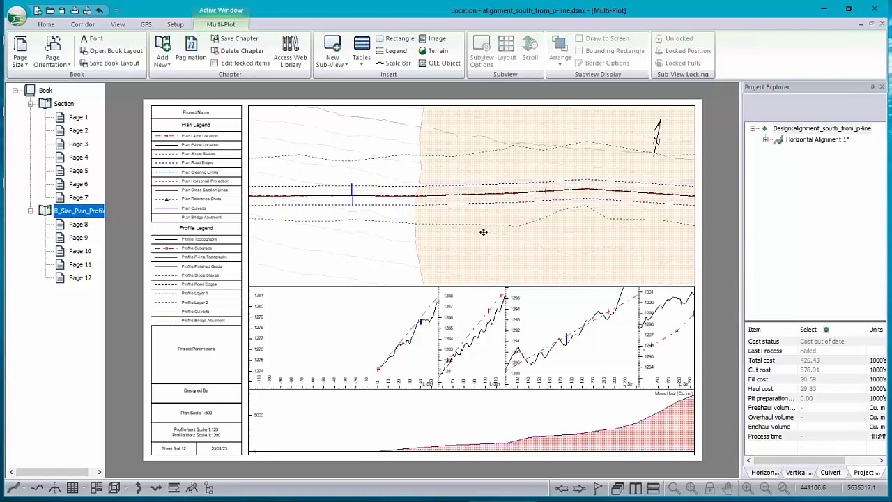
right_click(63, 104)
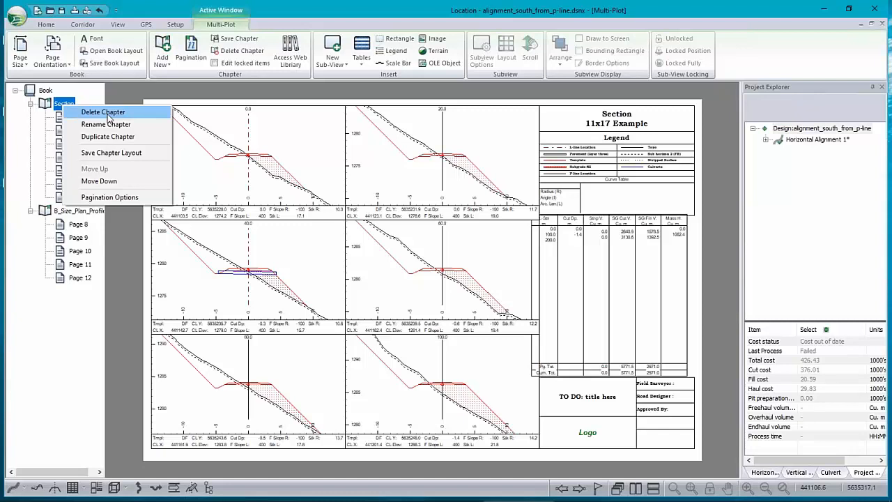
click(103, 112)
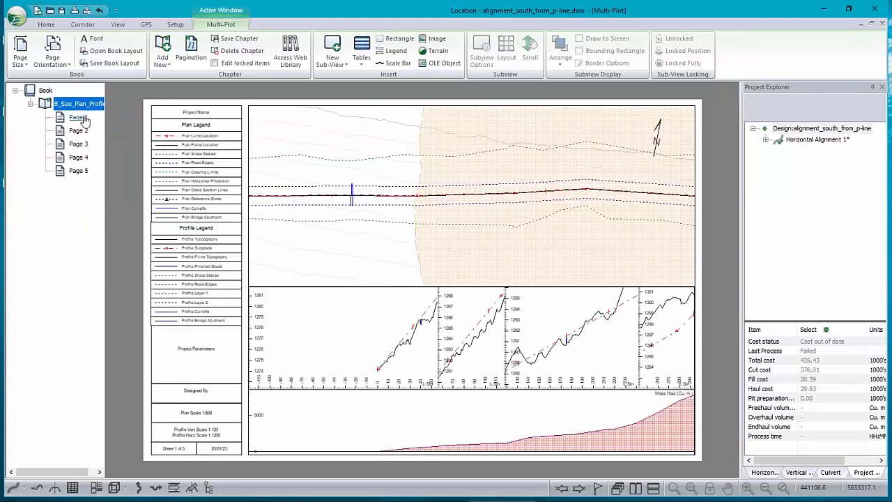
click(78, 131)
click(79, 145)
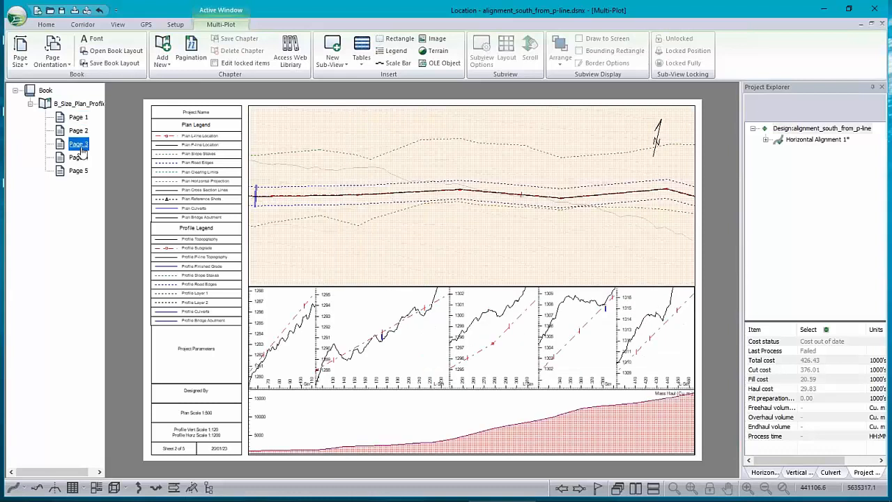
click(79, 156)
click(80, 171)
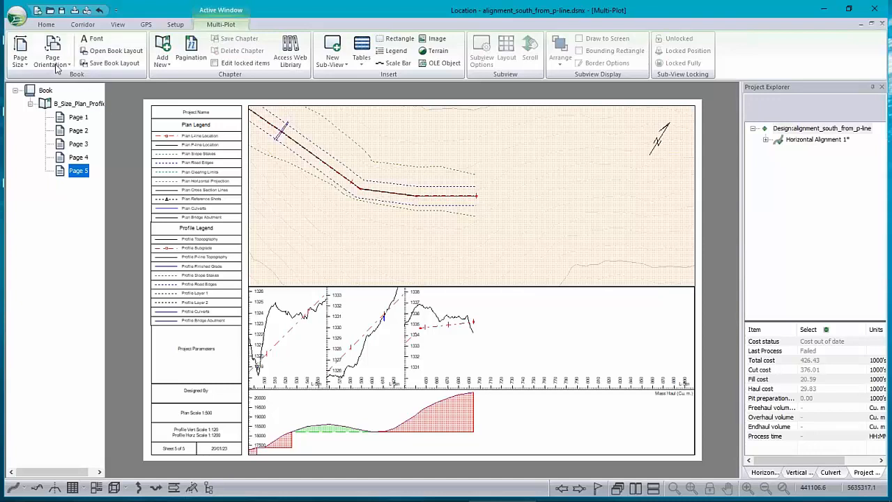
Save the Multi-Plot pages as an AVENZA File (*.zip), replacing avenza.zip in the LoggingPlanning folder and accepting the rotated plan view.
click(19, 26)
click(38, 117)
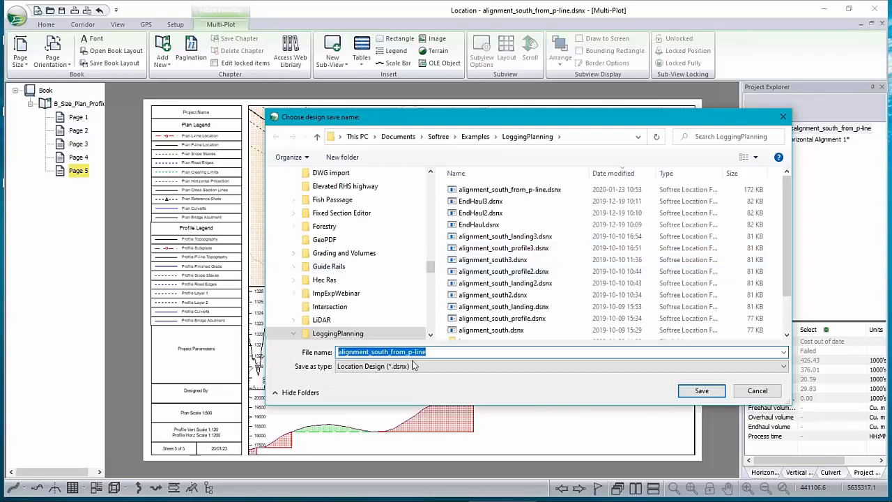
click(414, 365)
click(363, 451)
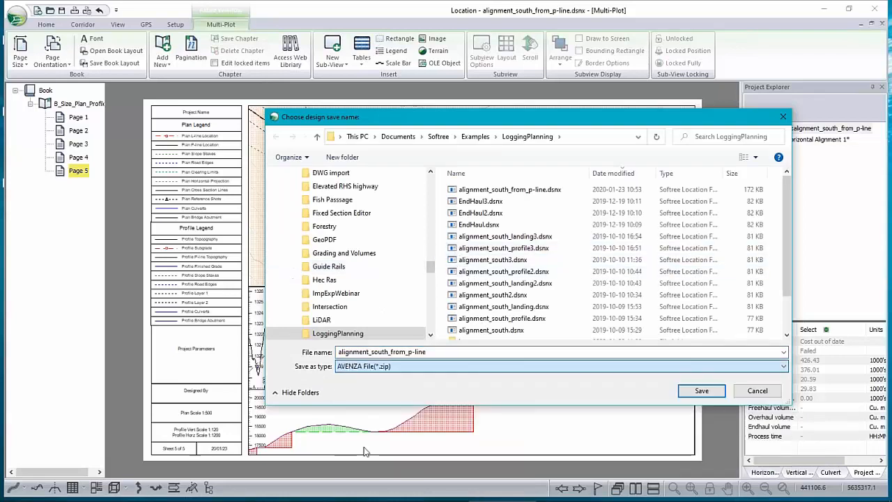
double_click(481, 236)
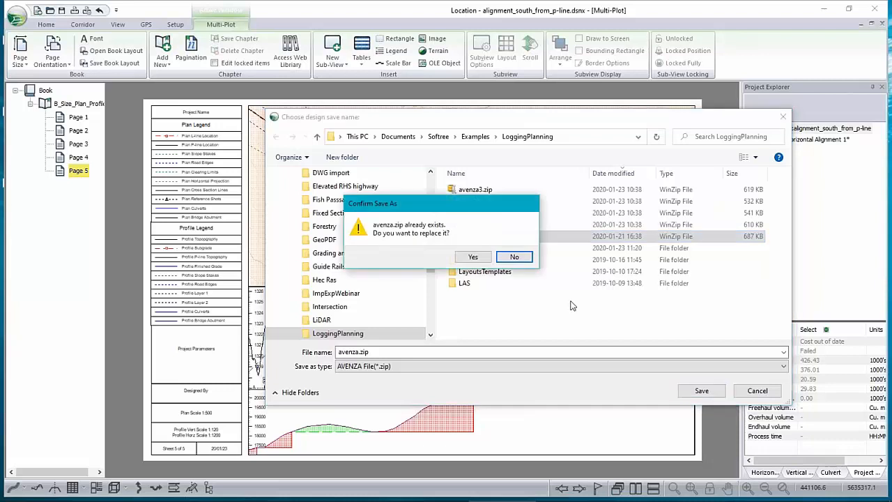
click(472, 256)
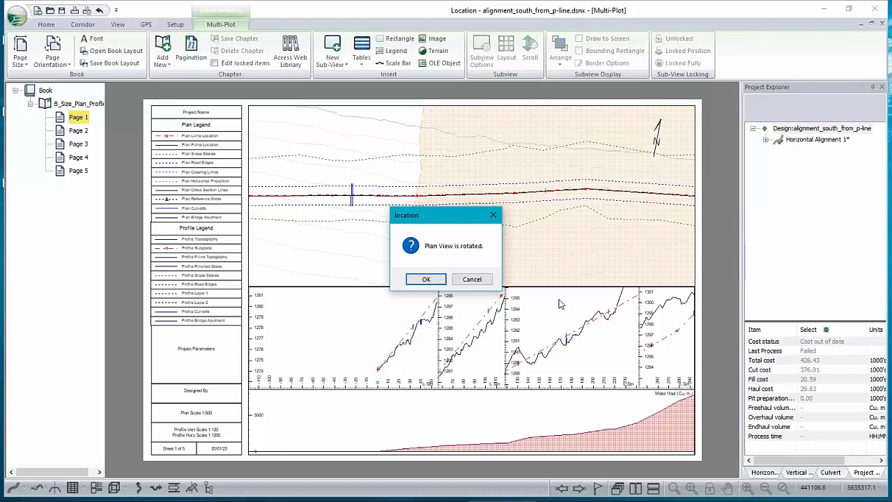
click(423, 279)
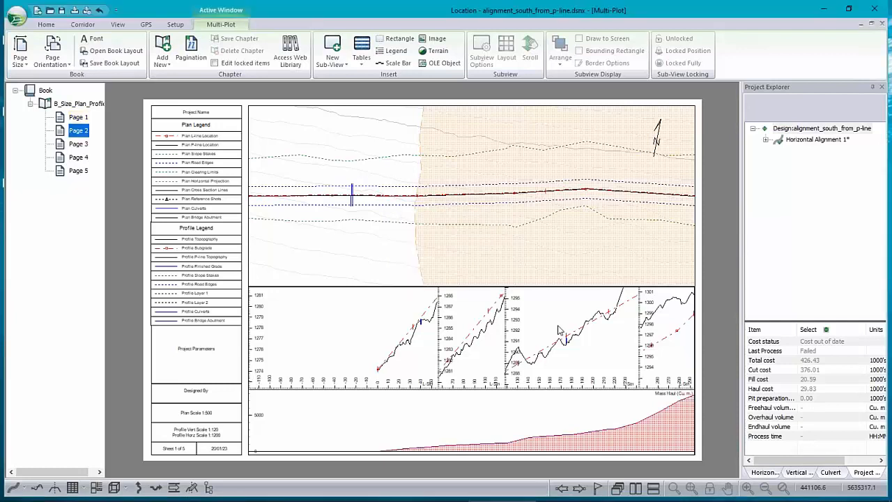
key(Down)
key(Down)
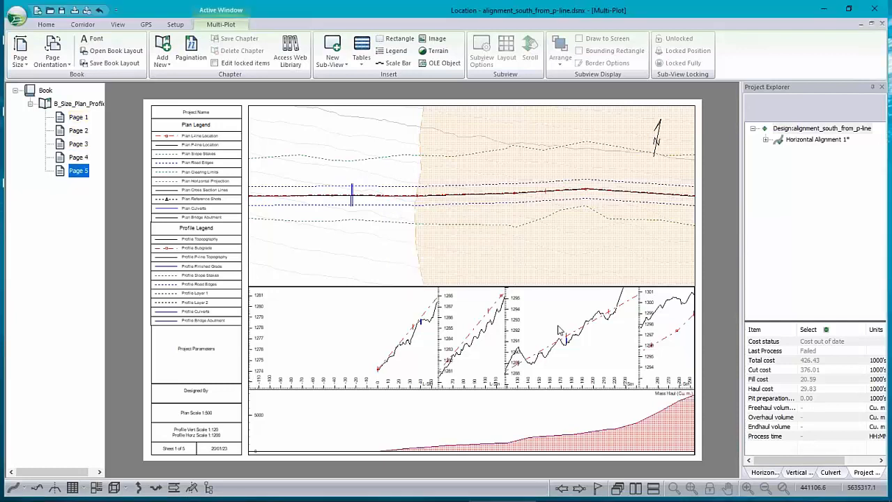
key(Home)
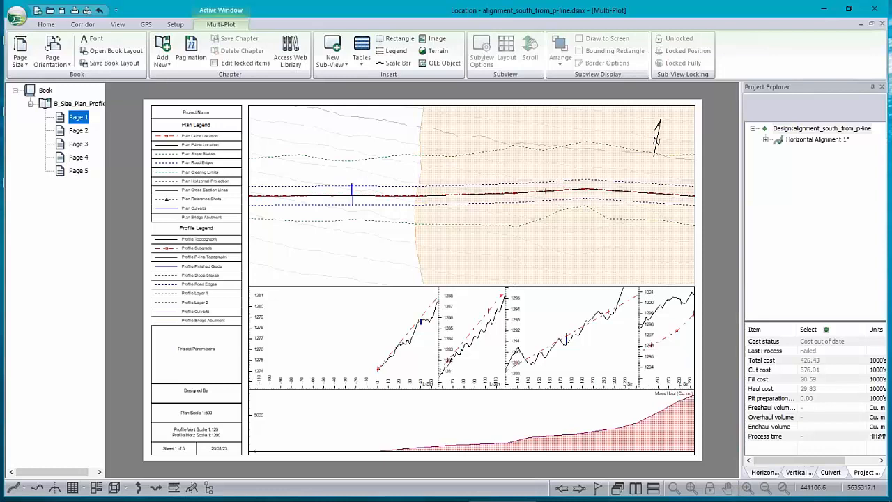
Switch to the LoggingPlanning folder in File Explorer and open avenza2.jpg from the avenza2.zip archive.
mouse_move(376, 500)
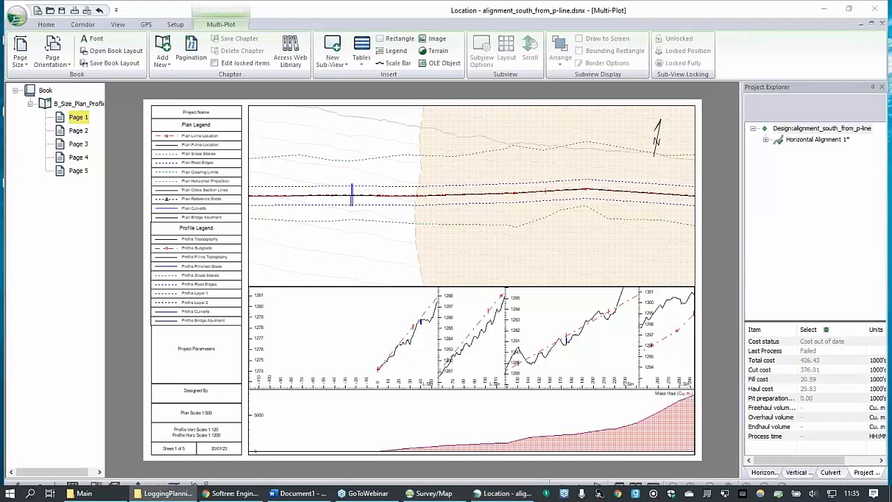
click(164, 493)
scroll(397, 370, down, 3)
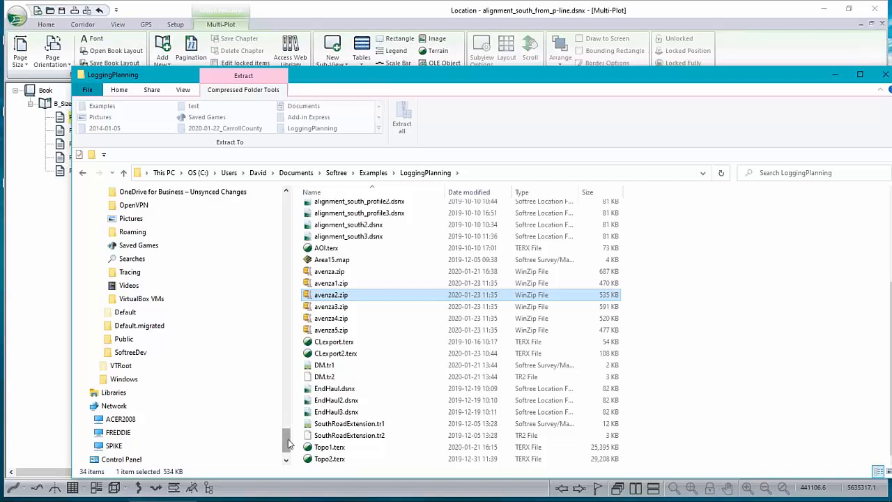
drag(289, 443, 281, 357)
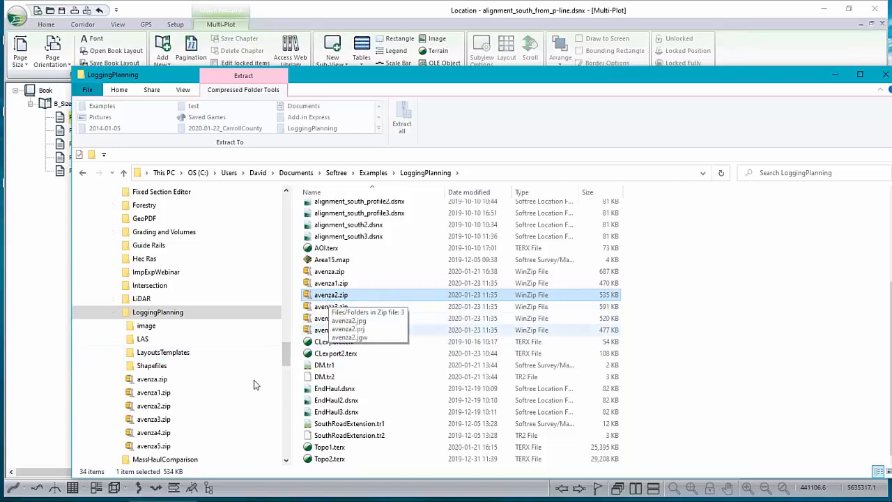
click(230, 405)
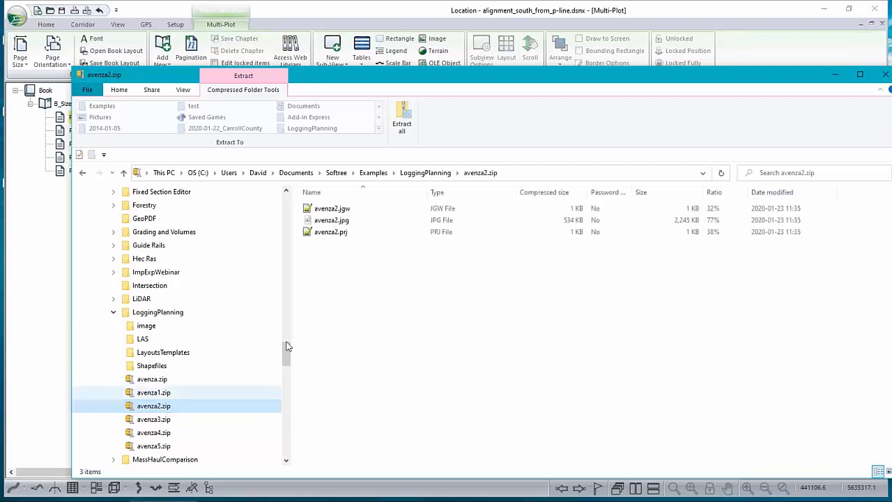
click(337, 220)
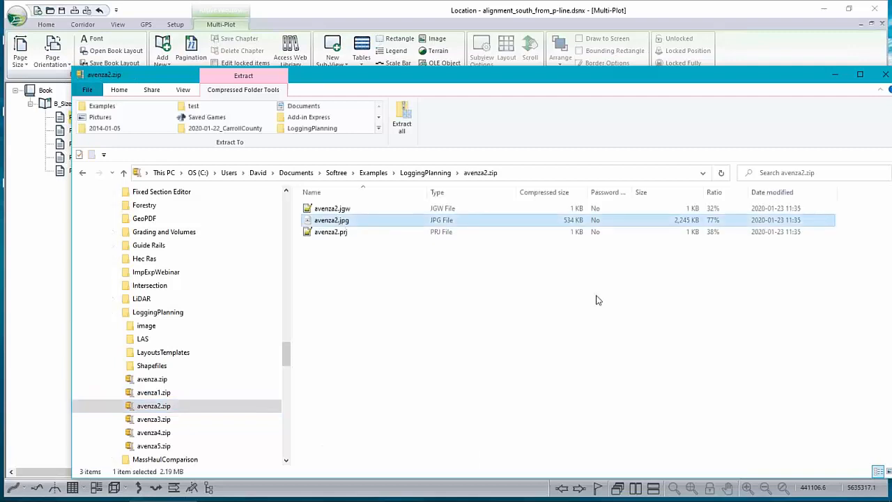
key(Return)
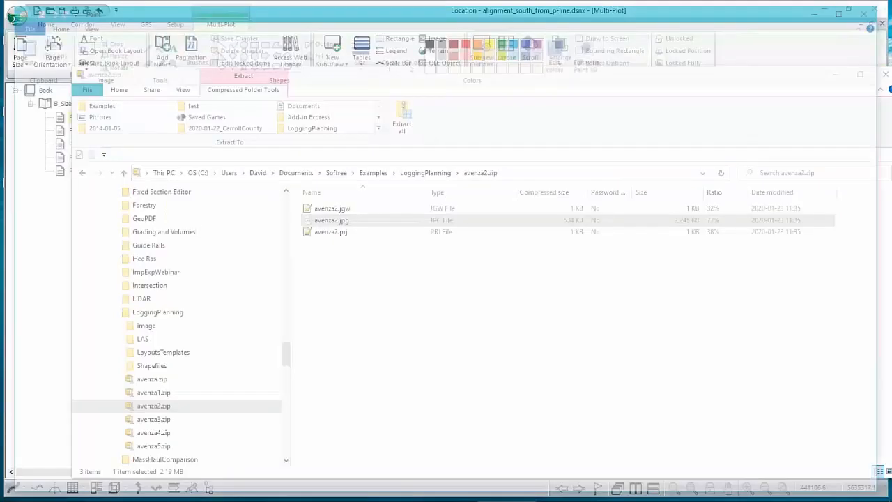
Examine the full exported plan-profile sheet in avenza2.jpg, then close the image and minimize the folder window.
scroll(556, 286, down, 10)
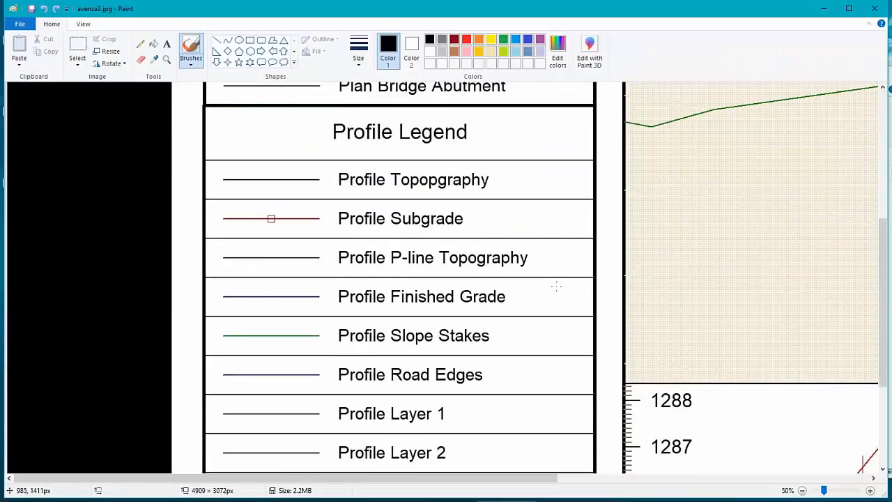
ctrl+scroll(556, 285, down, 5)
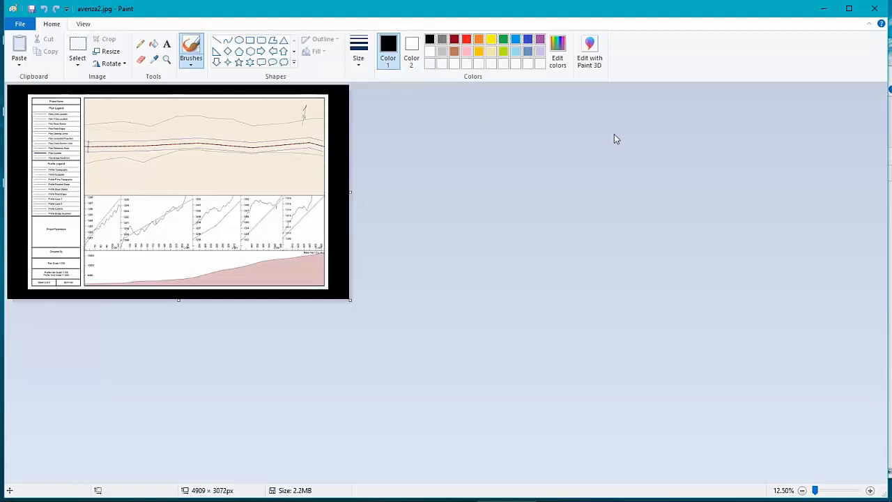
click(875, 10)
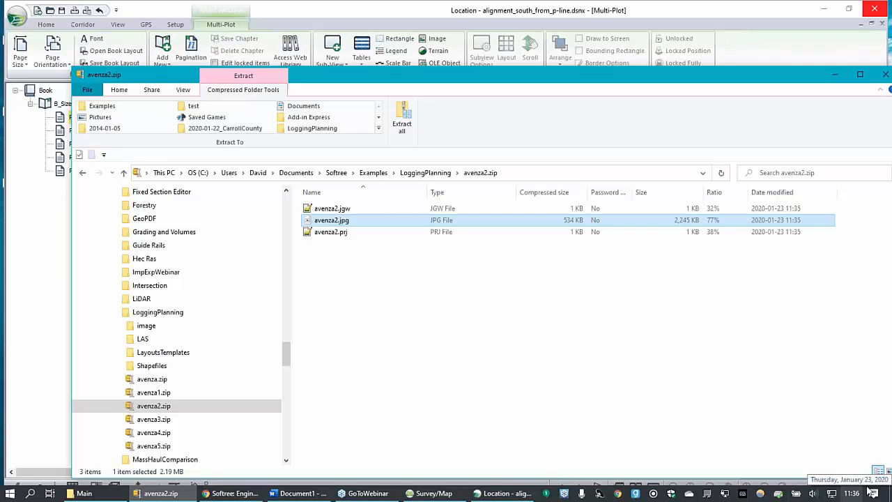
click(837, 73)
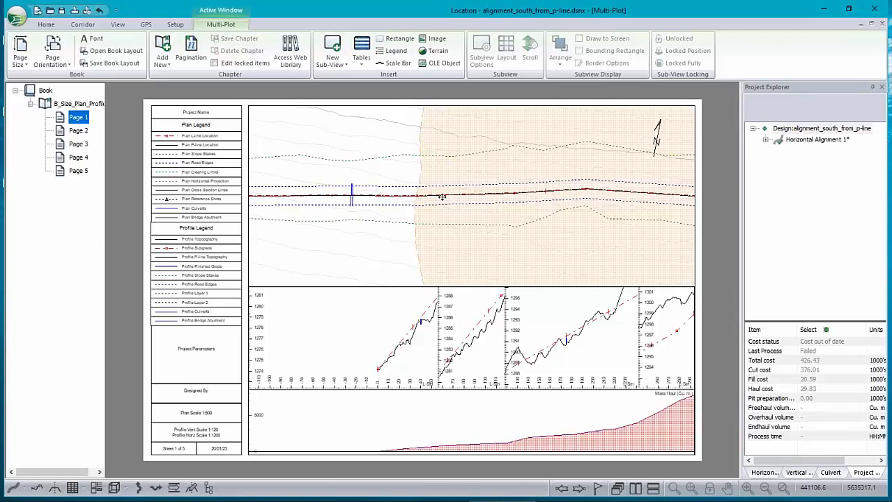
Close the Multi-Plot window and bring up the Plan window.
click(882, 25)
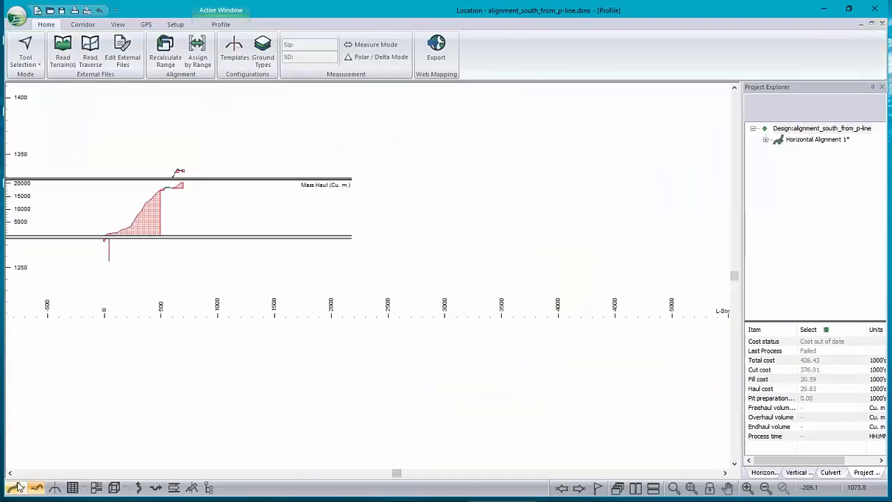
scroll(309, 255, down, 2)
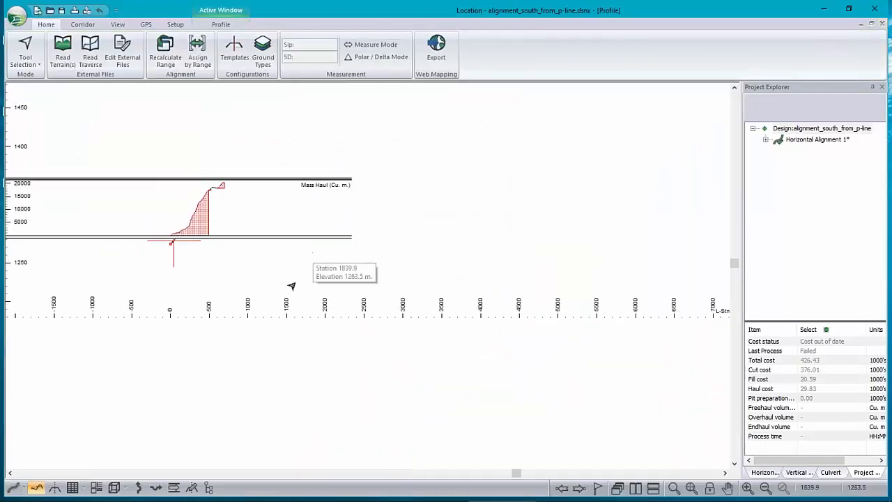
click(15, 487)
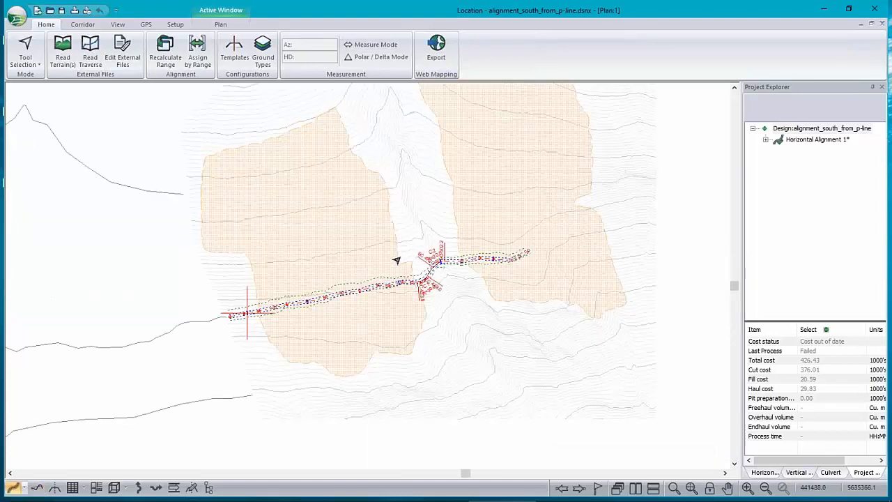
Turn on Shading in the plan window options, using the Cut/Fill type with section zones.
scroll(336, 282, up, 1)
middle_drag(339, 281, 430, 243)
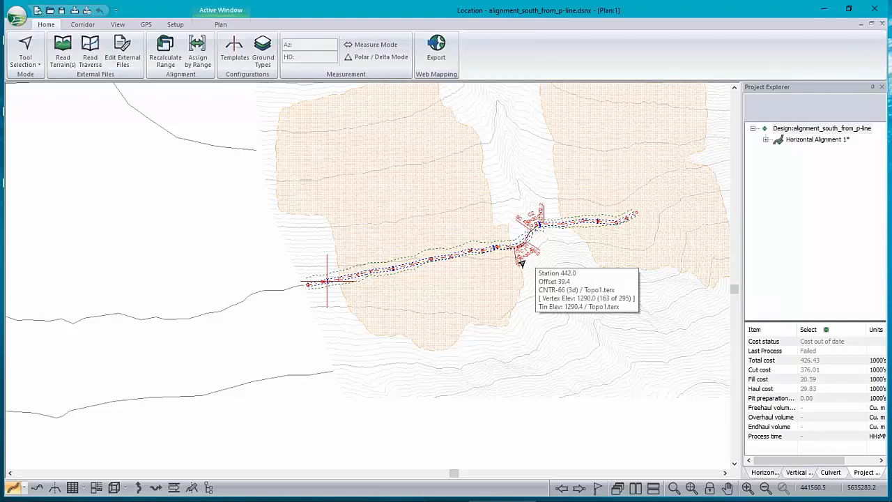
scroll(475, 253, up, 8)
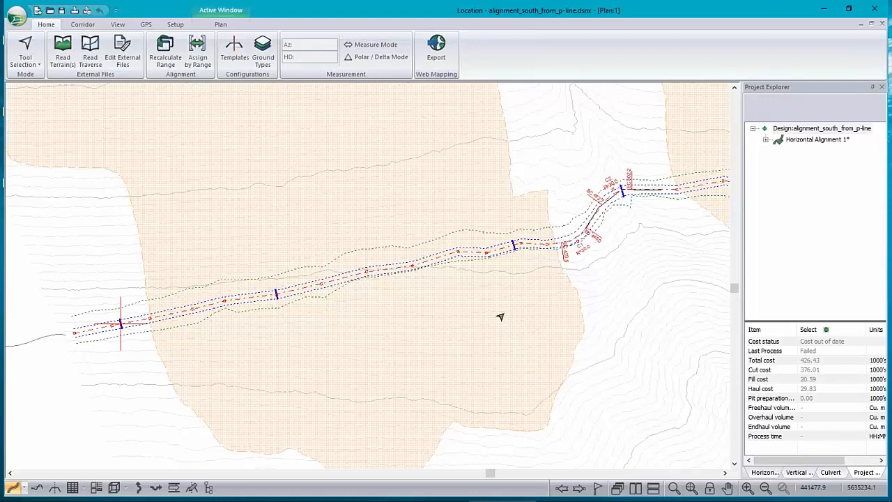
scroll(432, 265, up, 2)
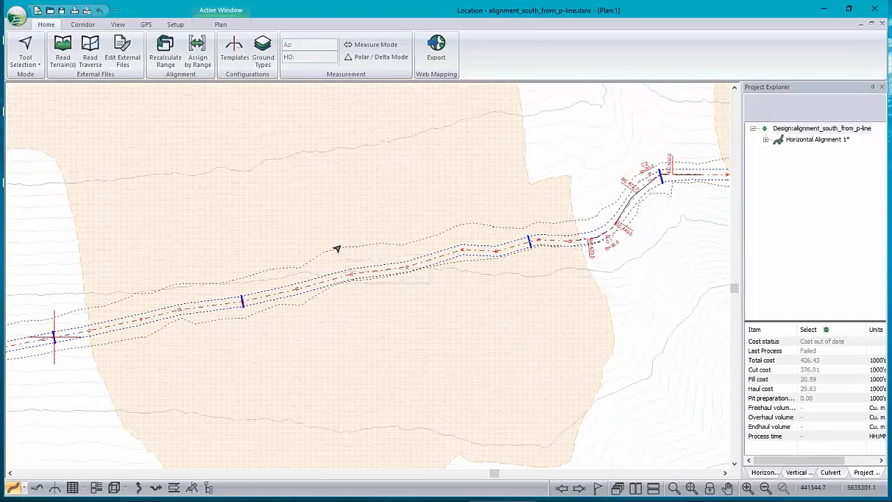
right_click(337, 249)
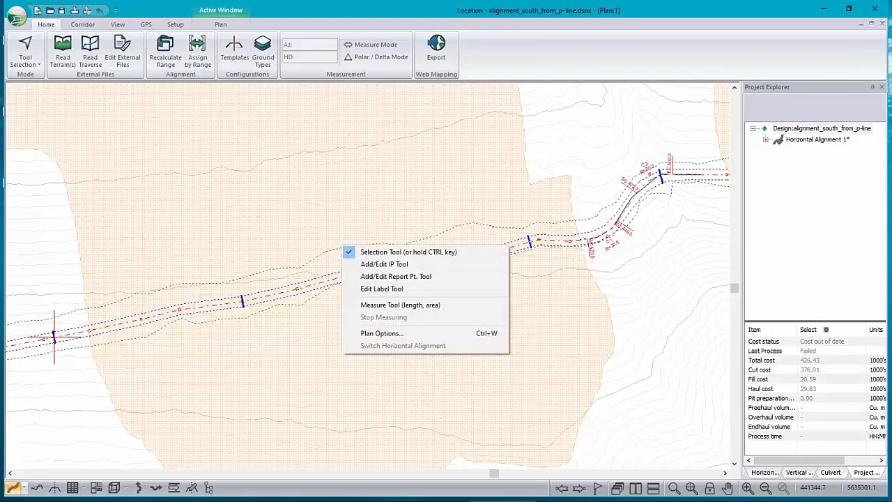
click(404, 334)
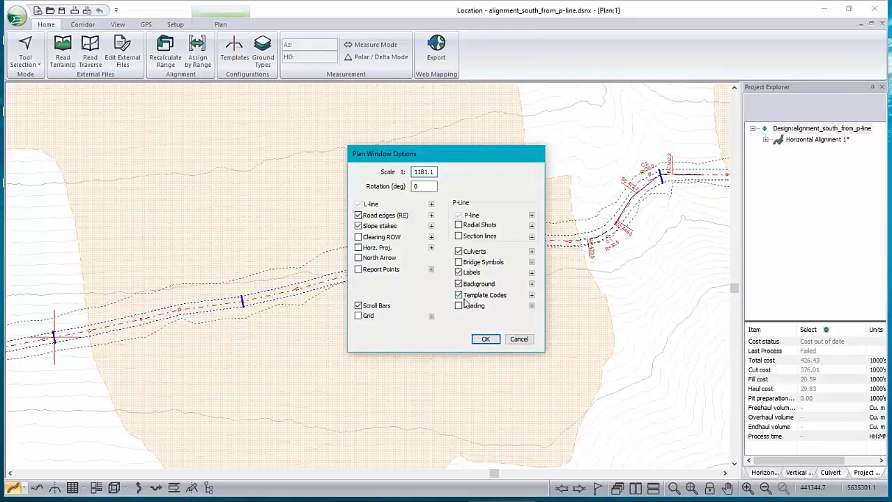
click(465, 308)
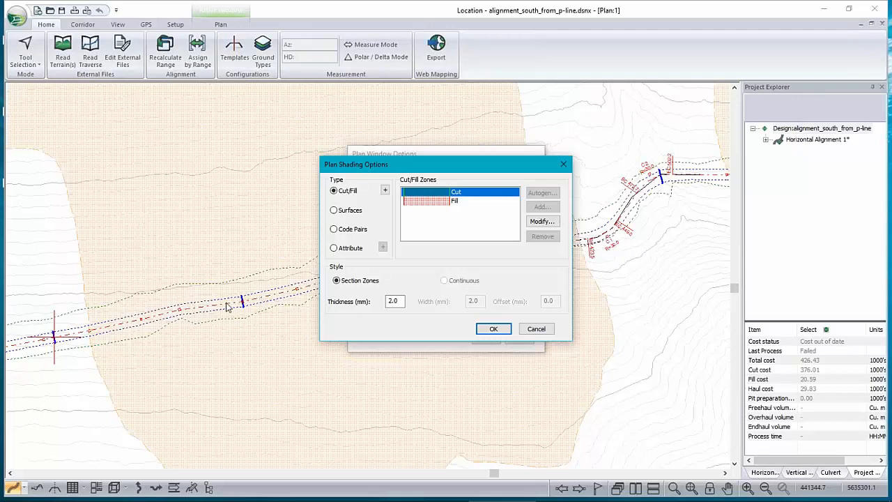
click(494, 331)
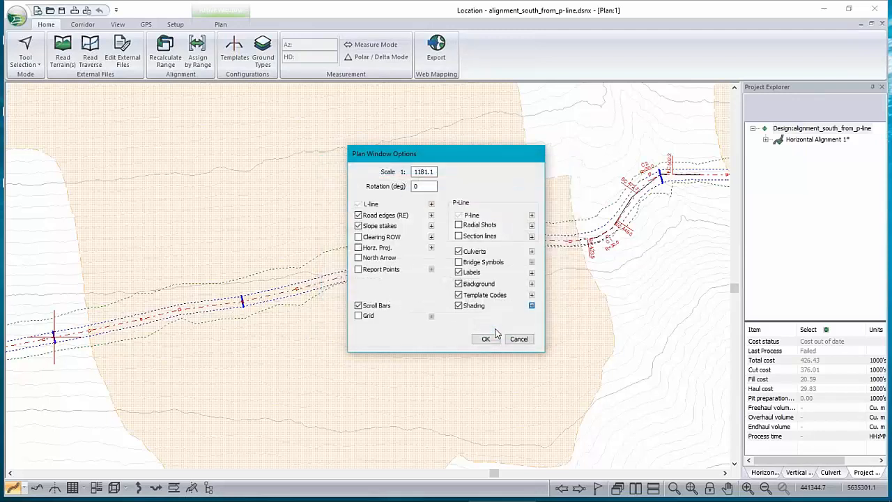
click(493, 342)
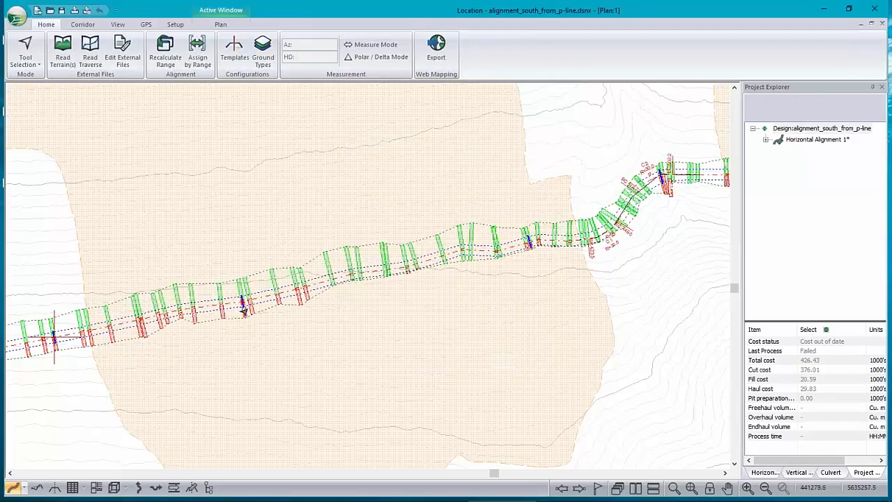
Make station 160.0 on the alignment the current point and restore the Plan window to the tiled window layout.
middle_drag(236, 309, 255, 310)
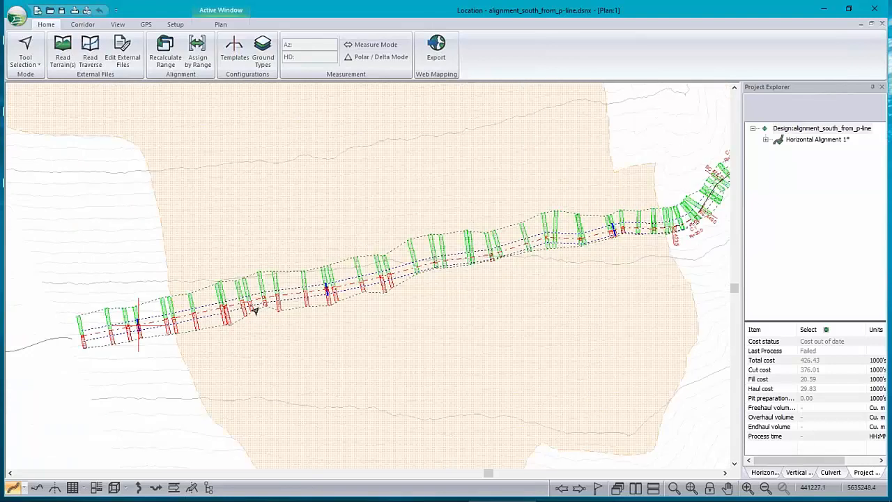
click(305, 291)
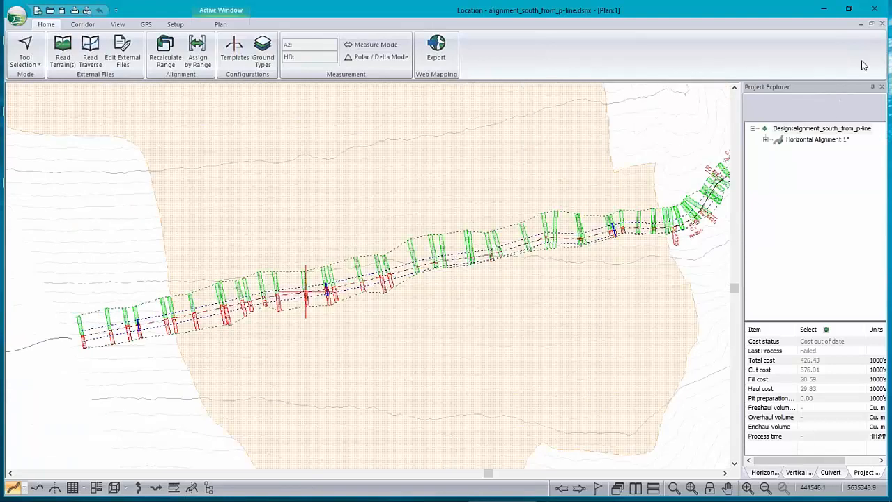
click(871, 24)
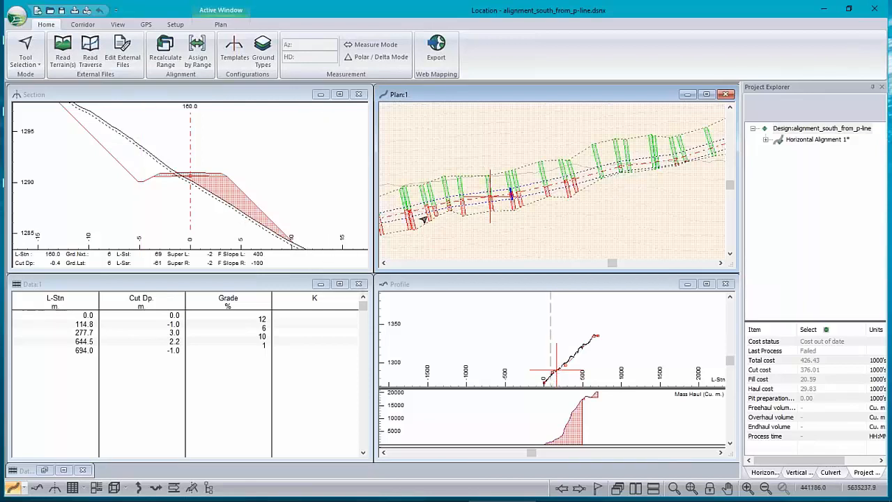
Set the plan window's shading type to Code Pairs in continuous style, using the [DIL,DOL] and [DOL,SSL] pairs.
mouse_move(553, 193)
right_click(515, 160)
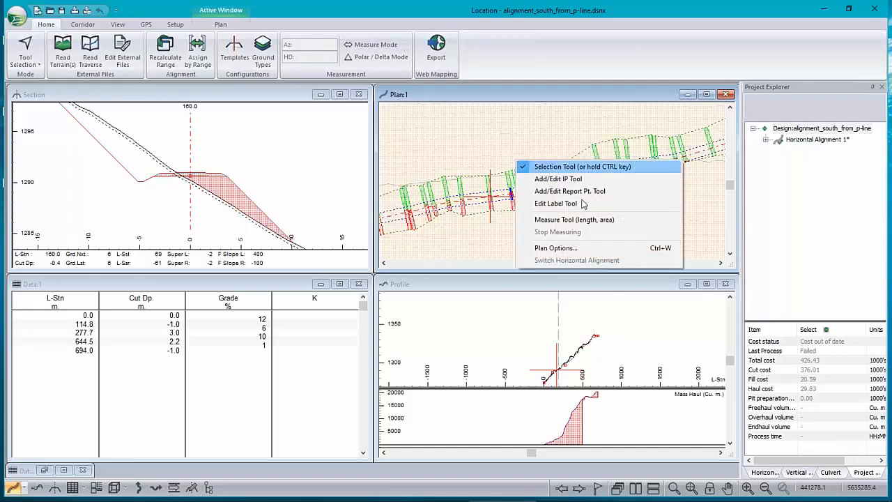
click(584, 248)
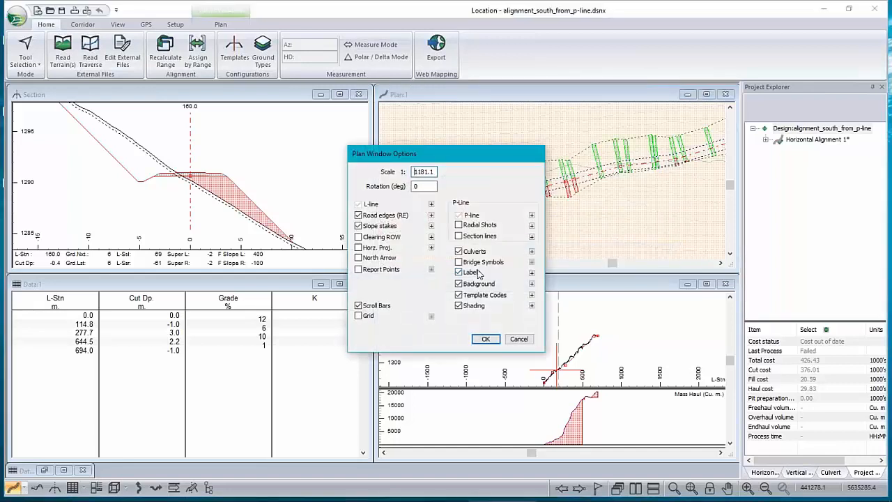
click(531, 305)
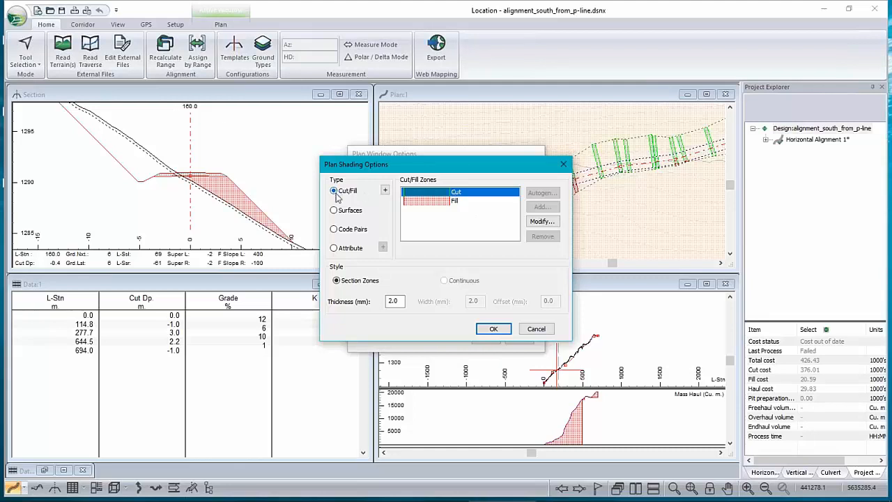
click(334, 230)
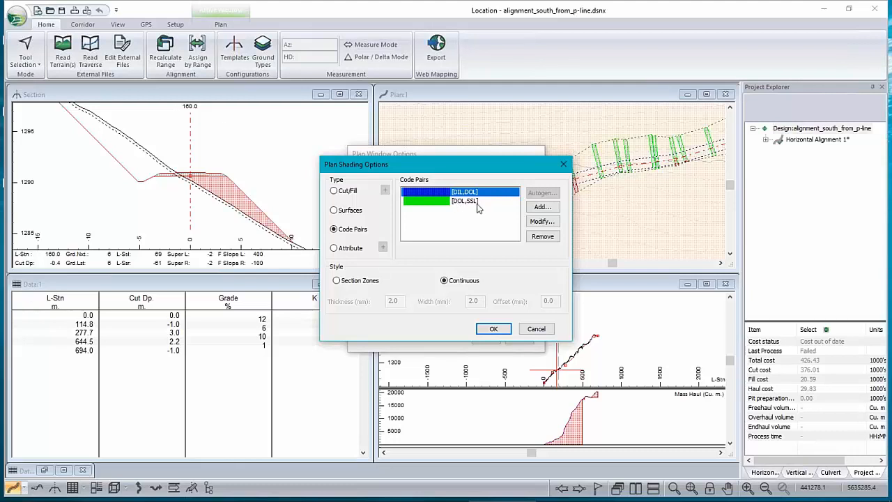
click(436, 201)
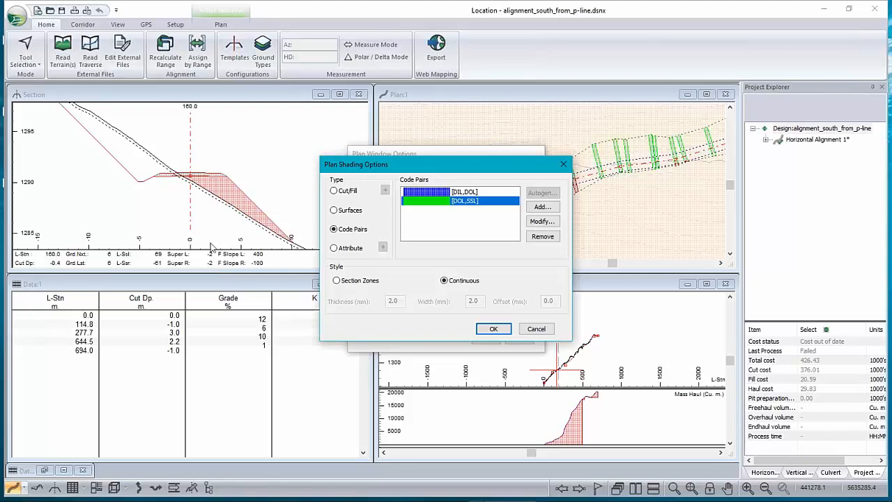
click(493, 328)
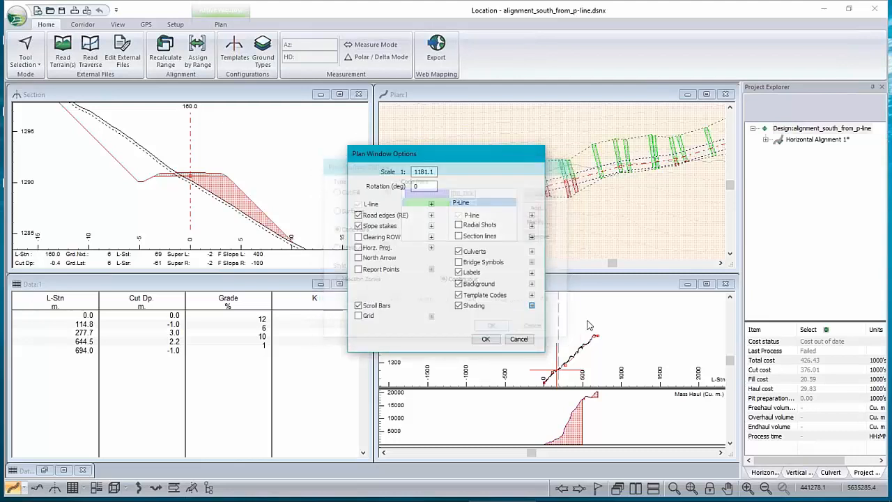
click(486, 339)
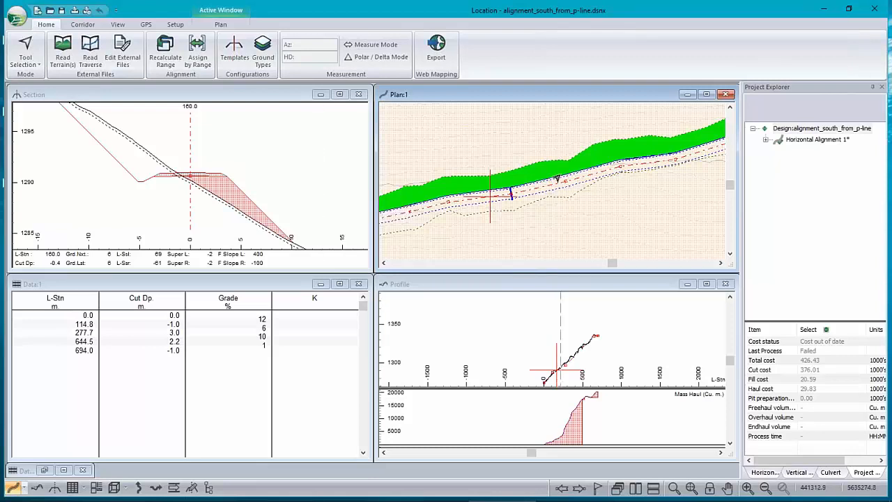
Change the hatching of the [DOL,SSL] code pair in the plan shading options to dots 3.
scroll(558, 165, up, 3)
scroll(558, 166, down, 2)
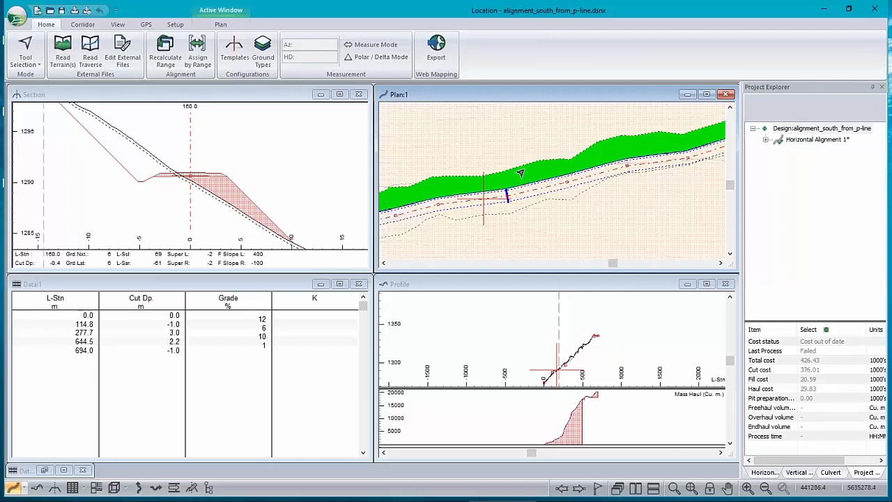
right_click(517, 170)
click(662, 257)
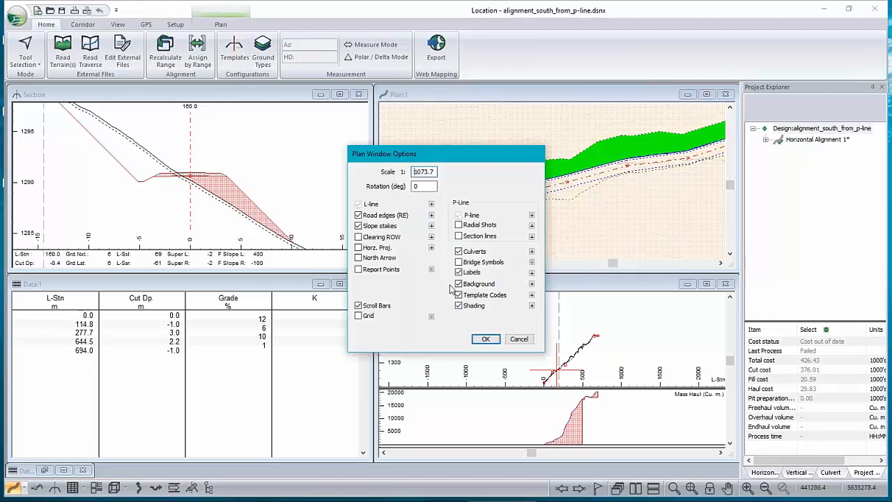
click(532, 306)
click(427, 202)
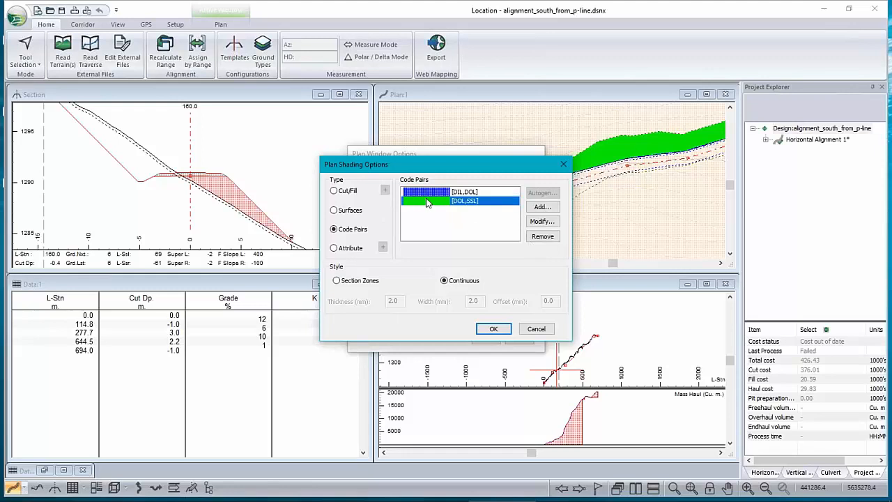
click(542, 221)
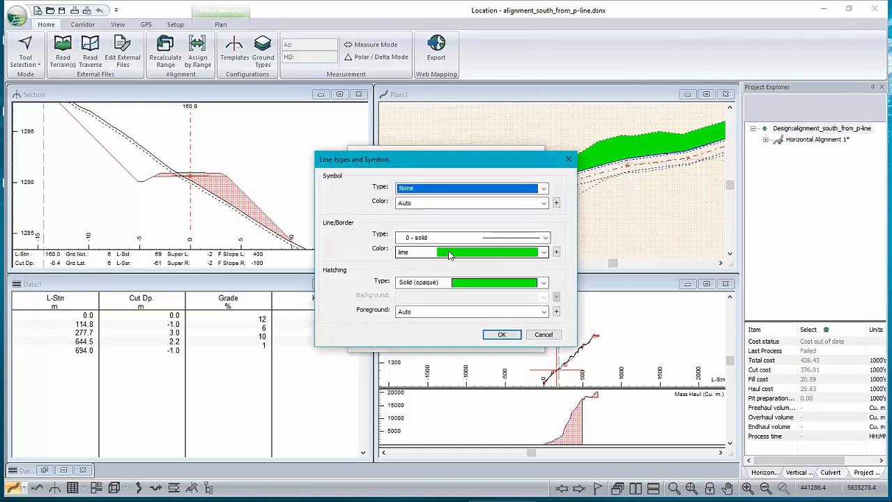
click(544, 282)
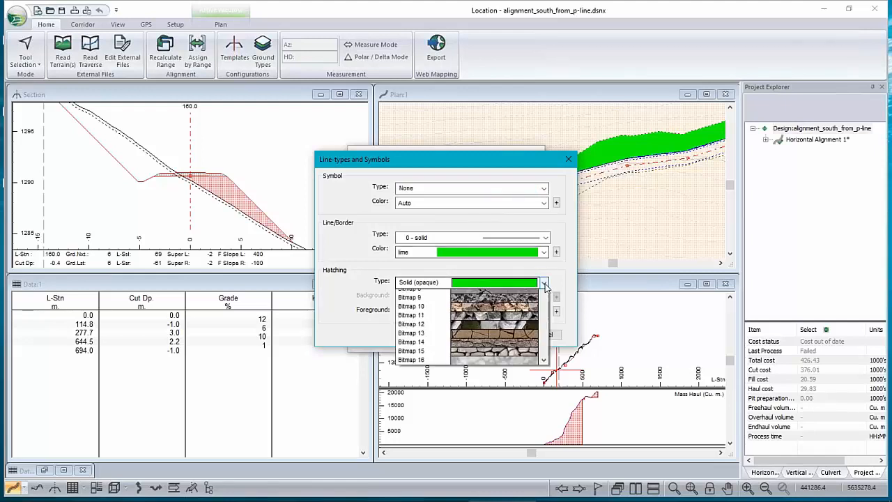
scroll(546, 306, up, 3)
drag(547, 333, 547, 351)
click(496, 385)
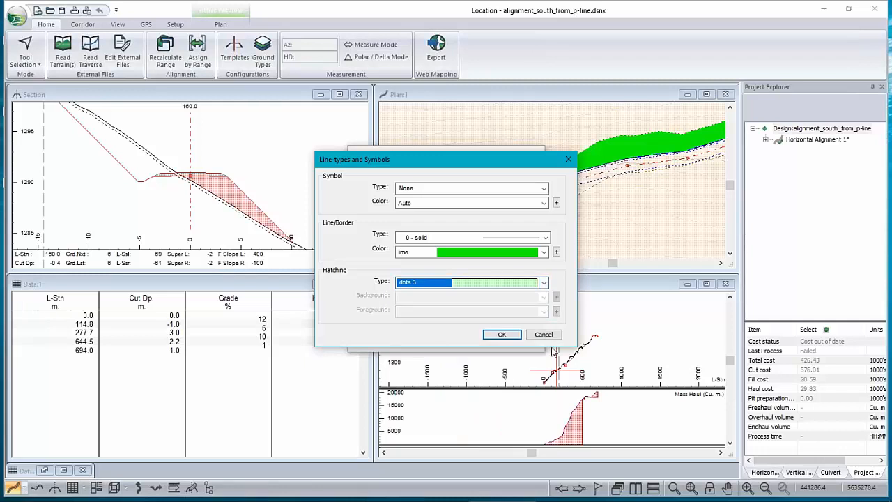
click(500, 335)
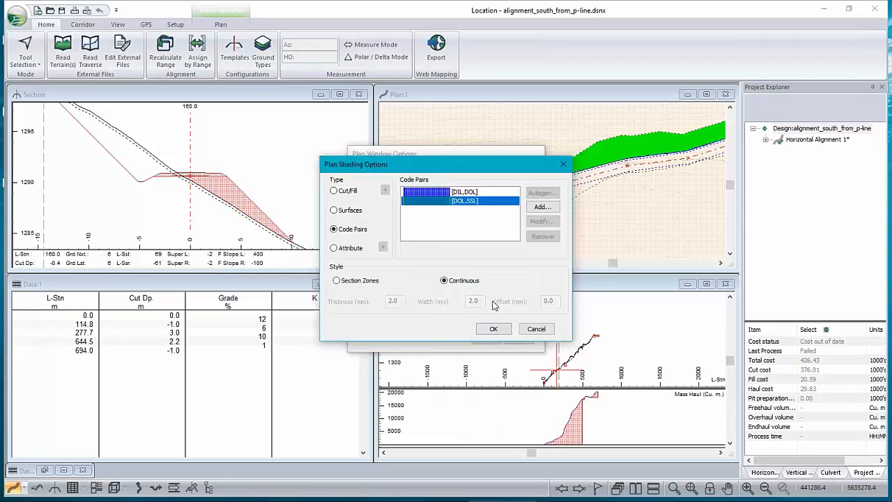
Keep the [DIL,DOL] pair's blue dots 4 hatching, apply the shading options, and inspect the shaded ditch and cut slope in plan.
click(447, 193)
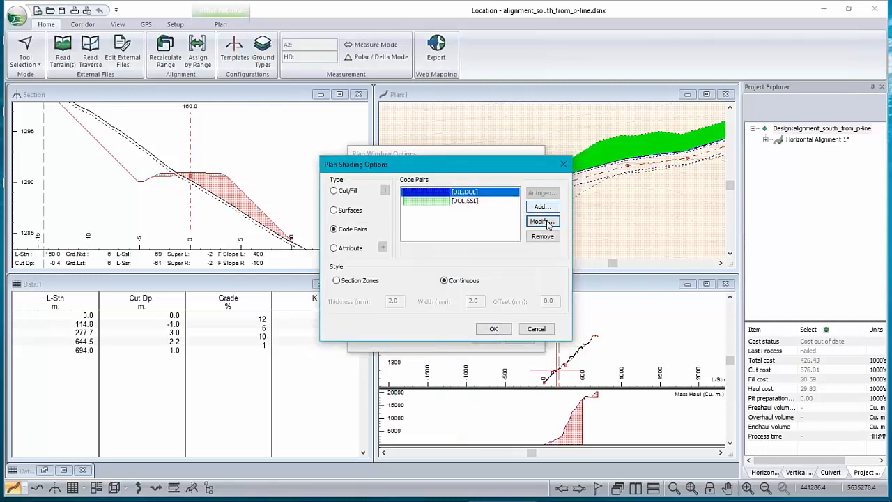
click(541, 221)
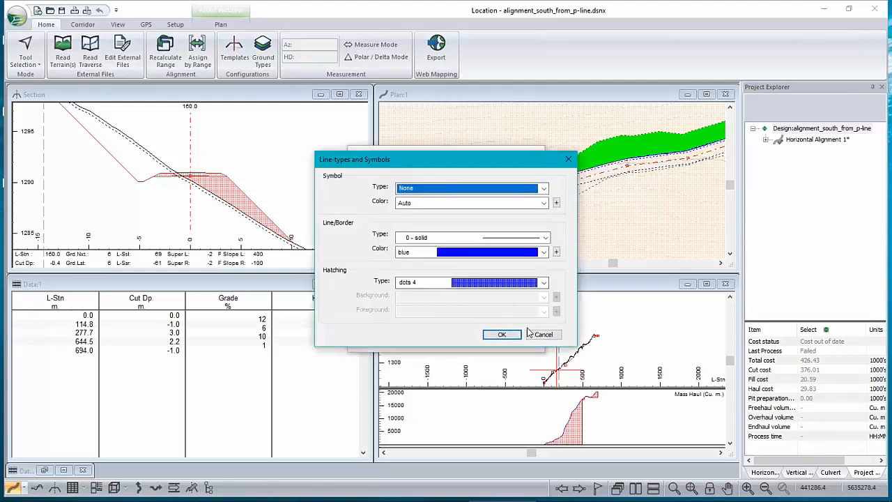
click(500, 334)
click(496, 331)
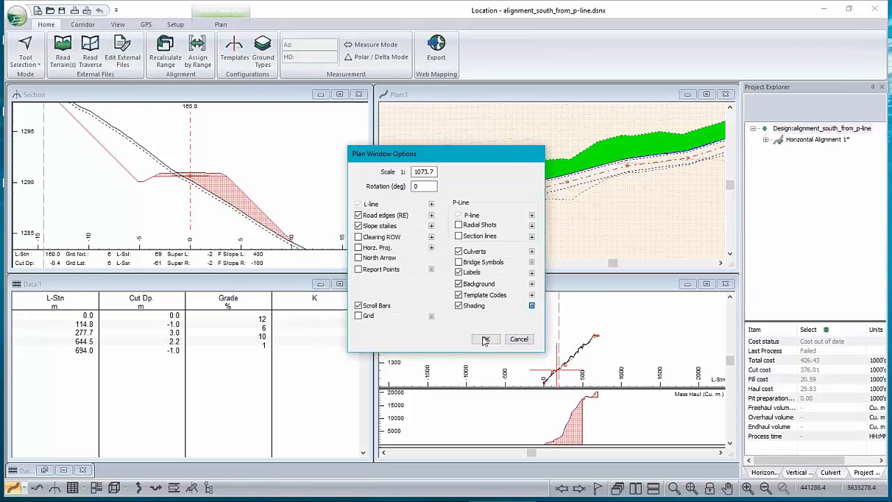
click(496, 340)
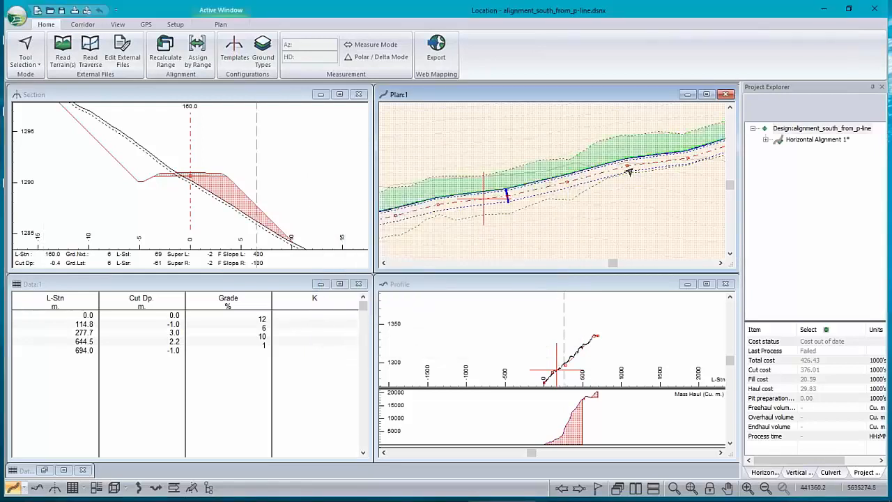
scroll(580, 172, up, 4)
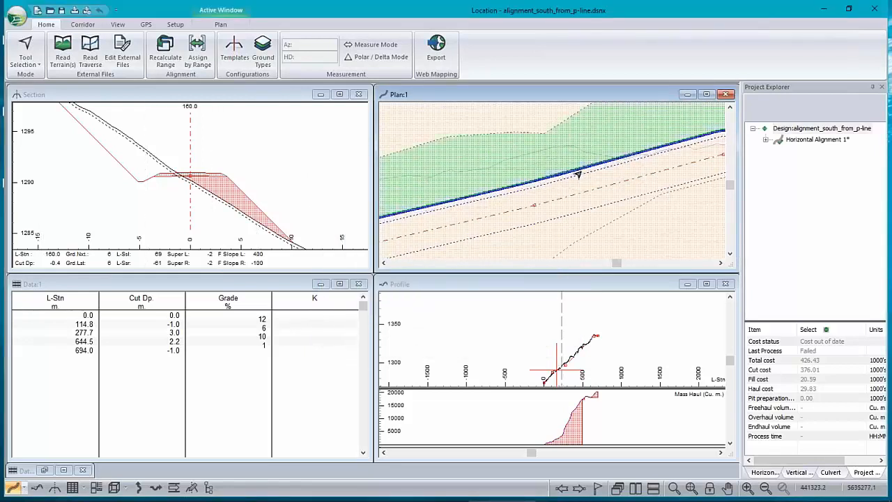
scroll(580, 170, up, 1)
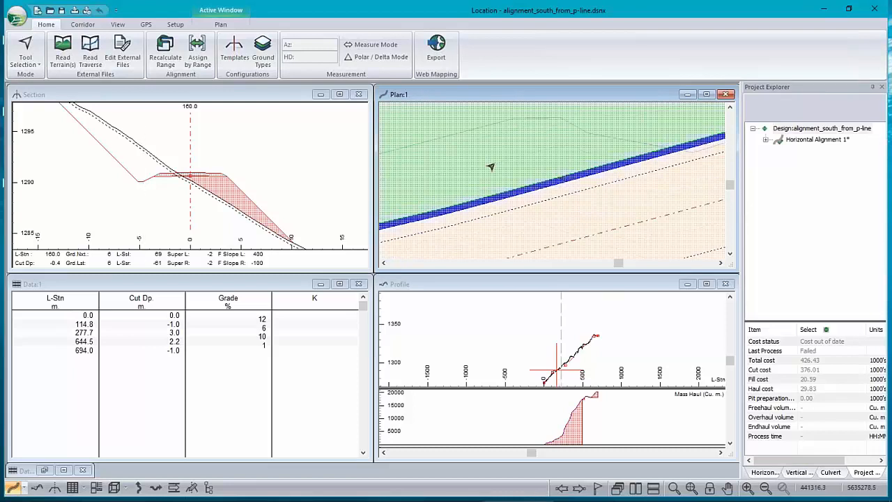
scroll(491, 166, up, 1)
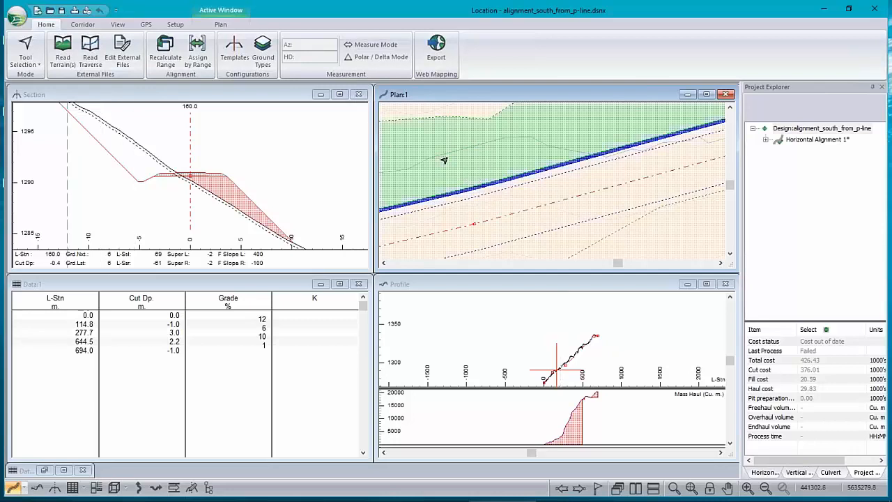
scroll(446, 159, down, 3)
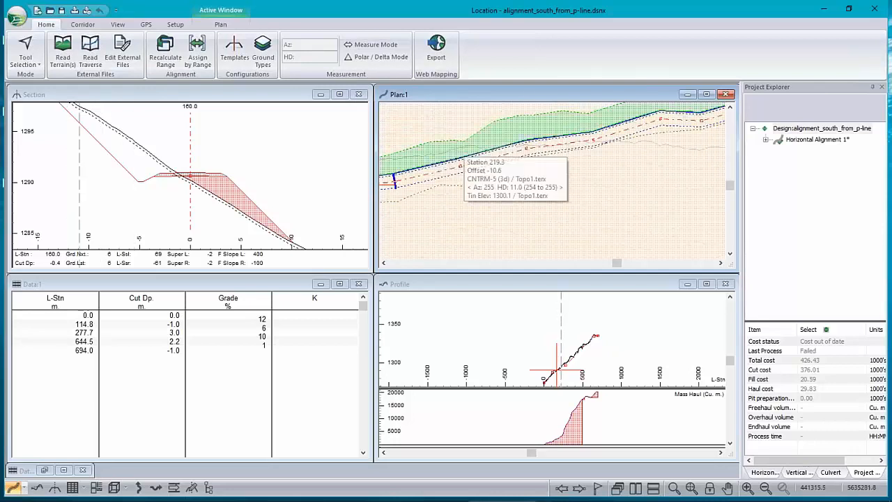
scroll(449, 160, down, 2)
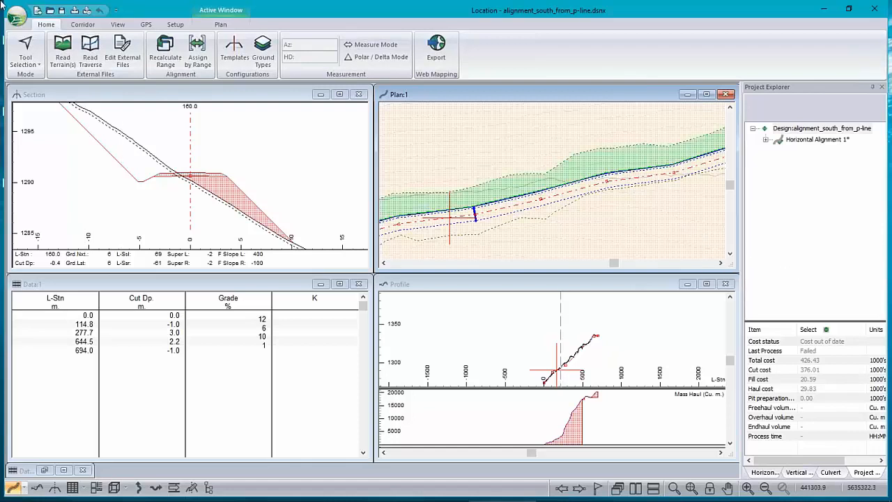
Review the file formats the design can be saved as, then leave without saving.
click(17, 15)
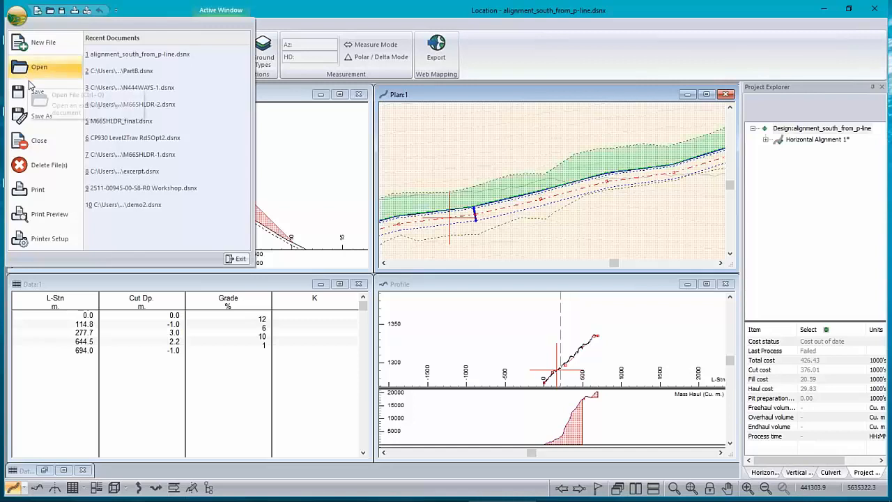
click(38, 117)
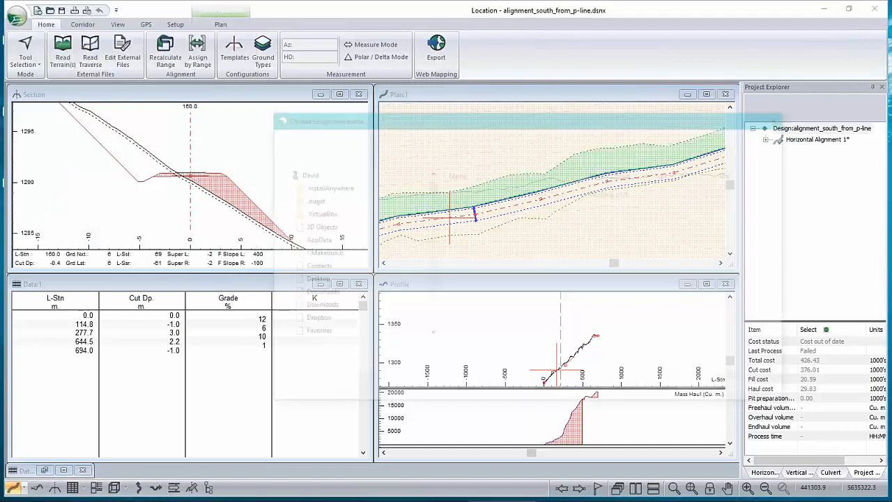
click(419, 366)
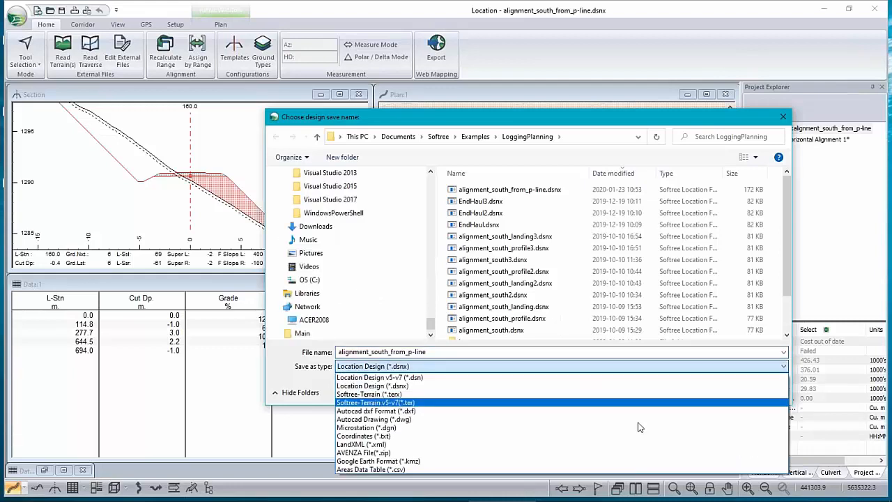
click(742, 118)
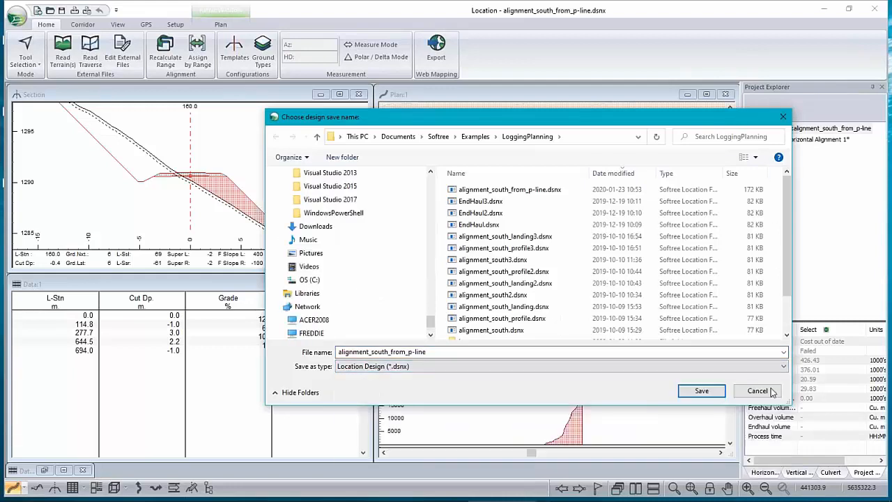
click(756, 391)
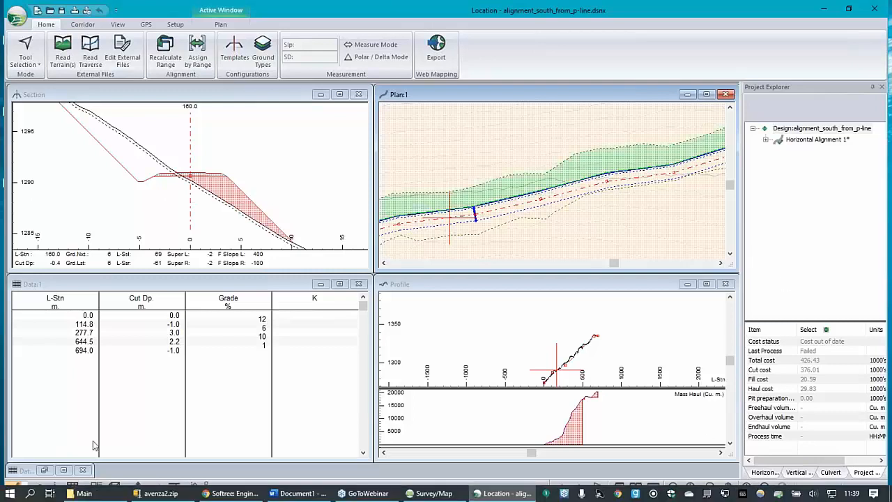
Open a 3D view of the road design and examine the corridor where it crosses the gully.
click(115, 488)
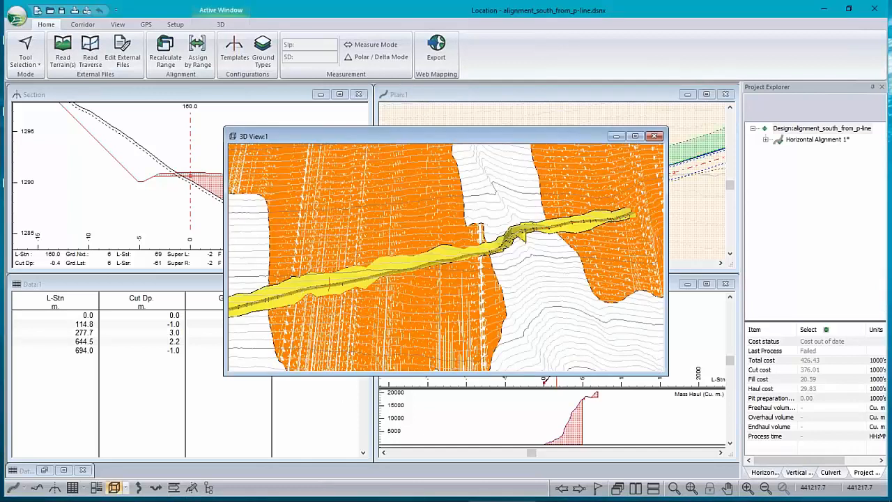
scroll(310, 301, down, 3)
mouse_move(308, 301)
mouse_down()
mouse_move(323, 314)
mouse_move(347, 302)
mouse_move(324, 258)
mouse_move(322, 289)
mouse_up()
scroll(480, 286, up, 2)
scroll(480, 282, up, 5)
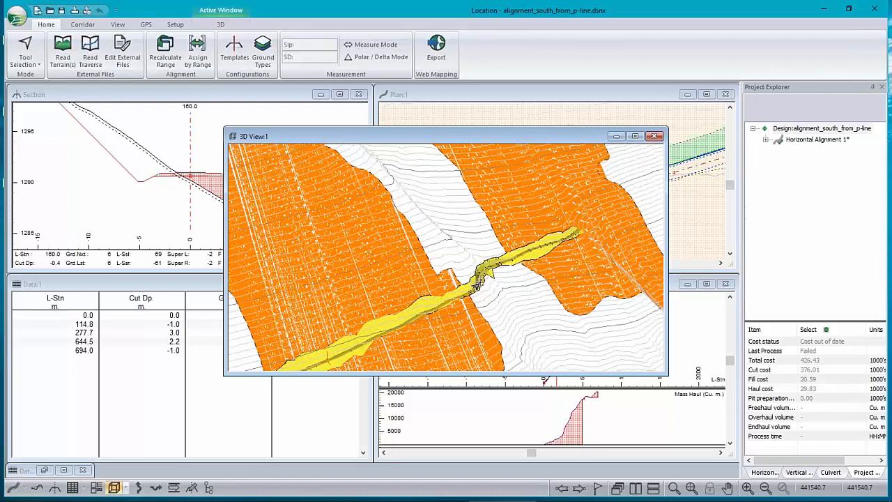
drag(497, 260, 436, 300)
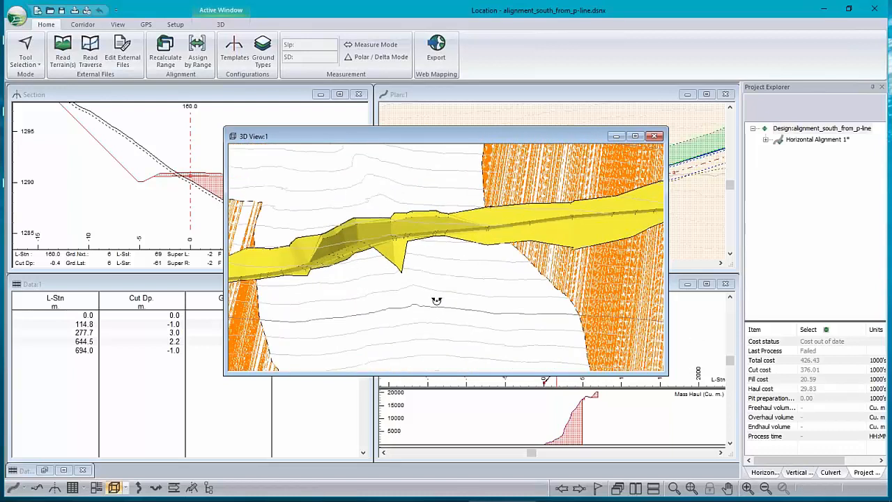
Refresh the 3D display and accept the Current surface's 3D feature options with culverts and the TIN model included.
right_click(274, 225)
click(337, 246)
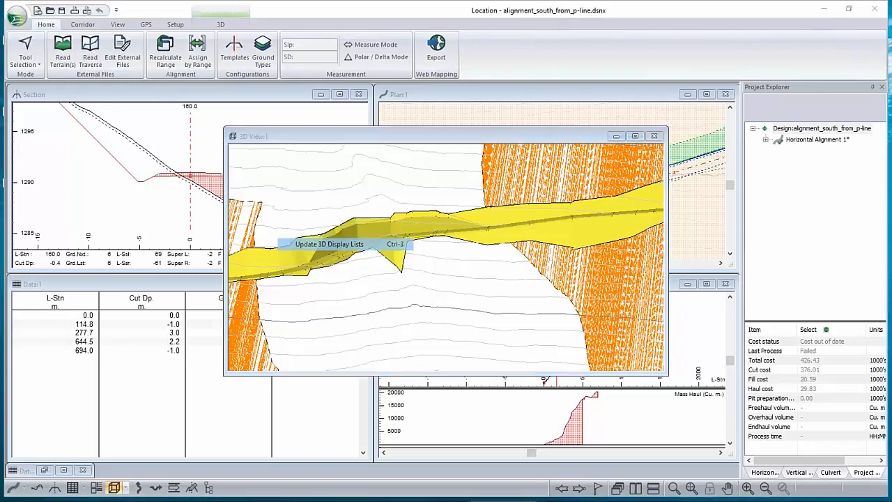
right_click(411, 277)
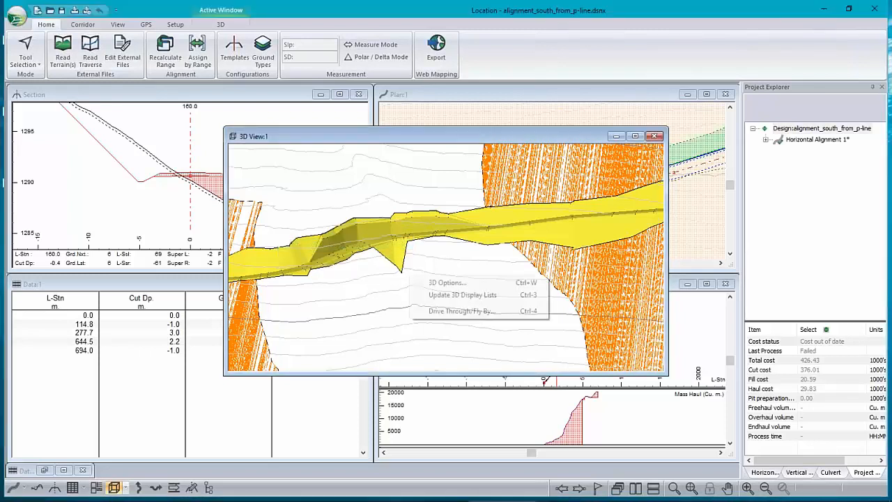
click(450, 282)
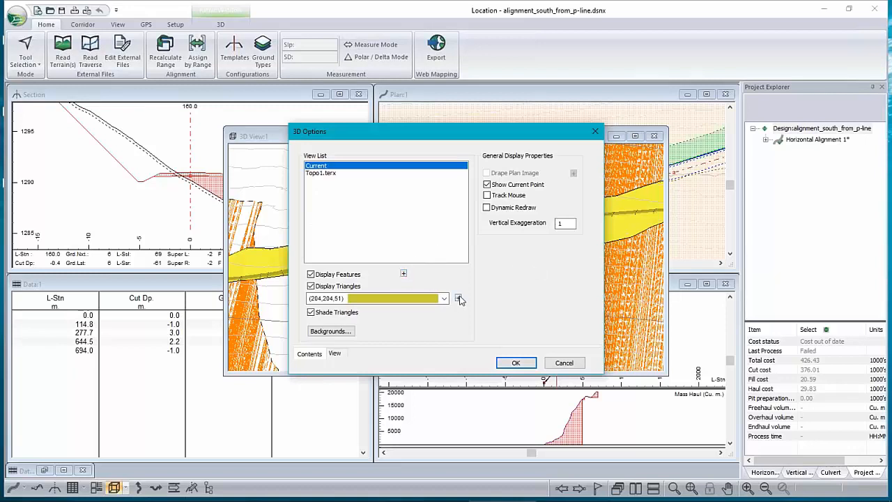
click(403, 274)
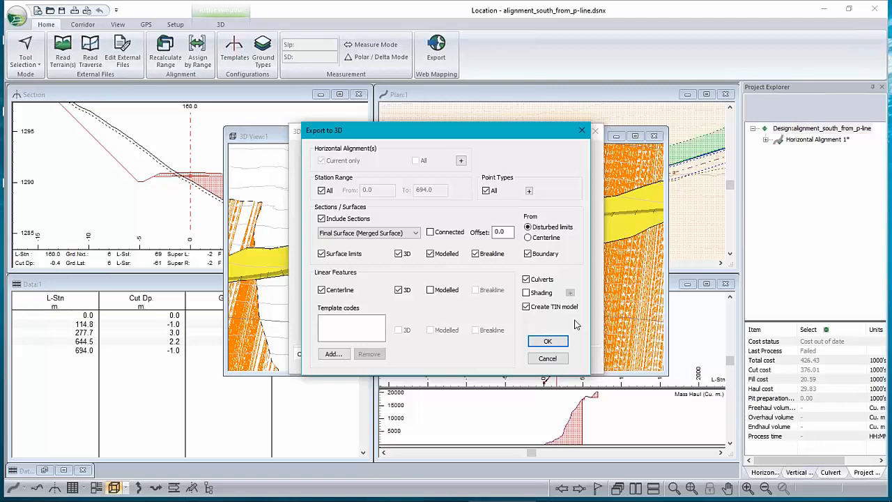
click(549, 342)
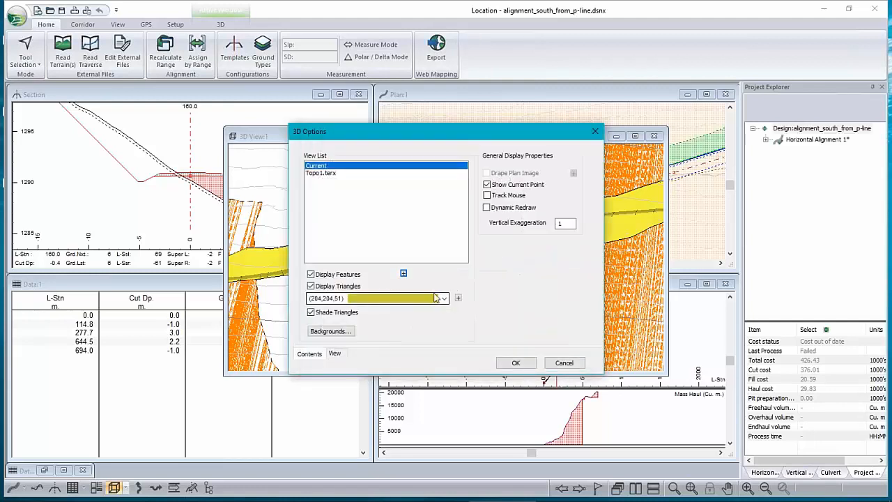
Make the Current surface's yellow triangles semi-transparent with an alpha channel of 100 and apply the 3D options.
click(458, 298)
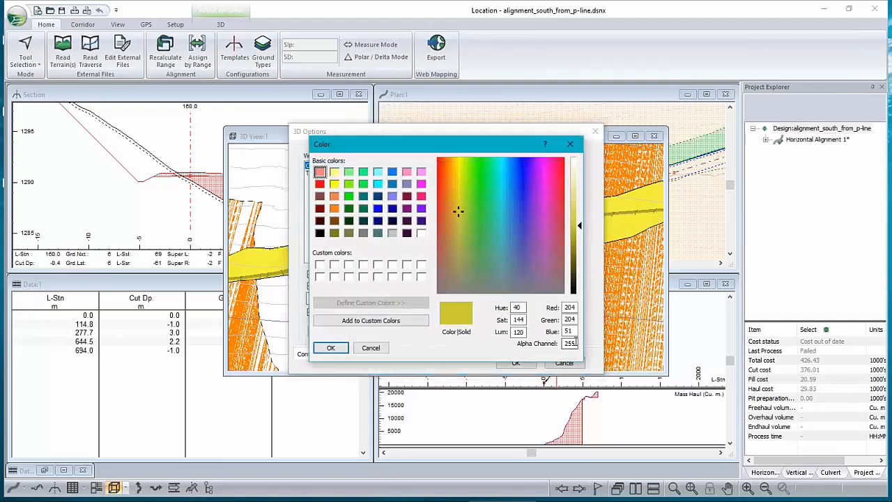
double_click(571, 343)
click(331, 348)
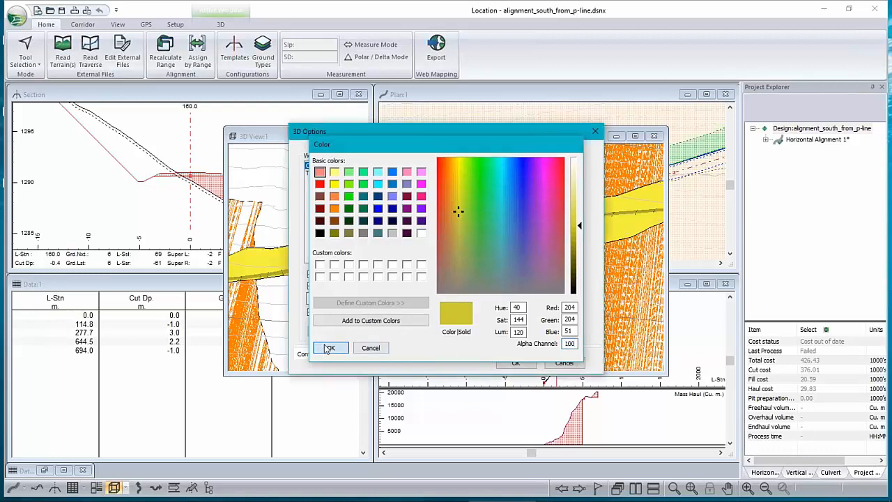
click(515, 363)
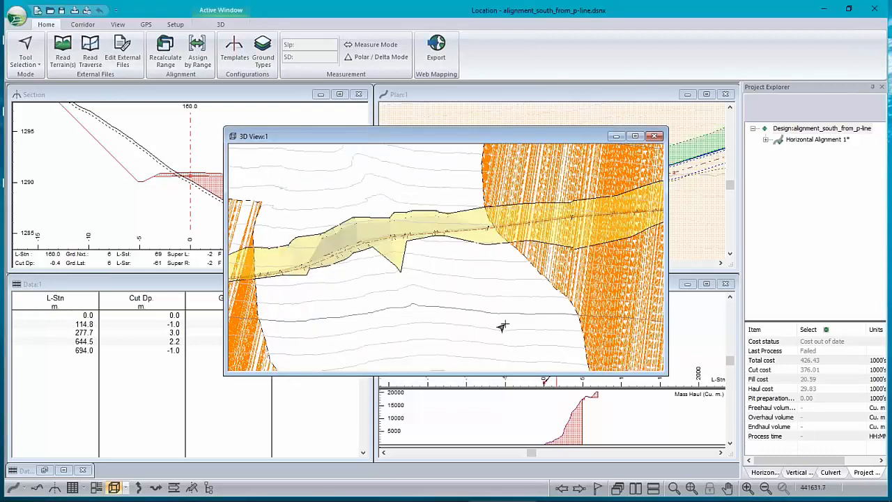
Recheck the culvert setting in the Current surface's 3D feature options and leave without changing anything.
middle_drag(553, 219, 631, 144)
drag(318, 205, 486, 239)
right_click(486, 239)
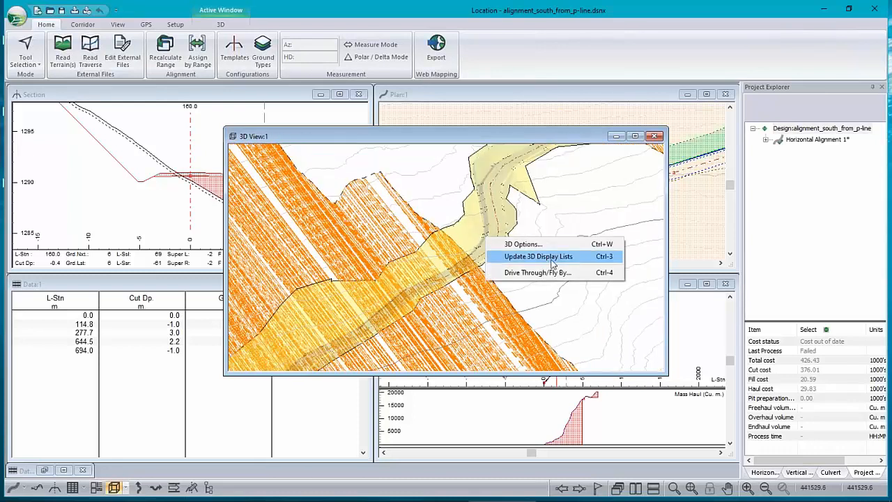
click(558, 245)
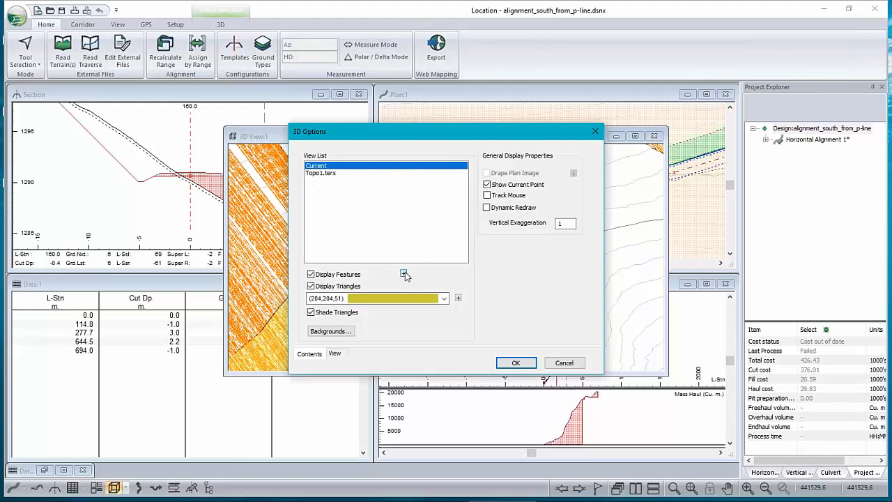
click(403, 274)
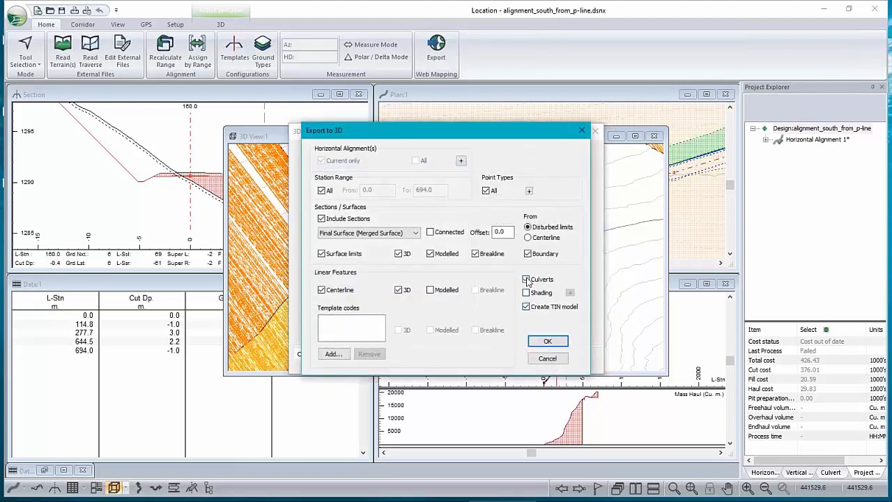
click(548, 358)
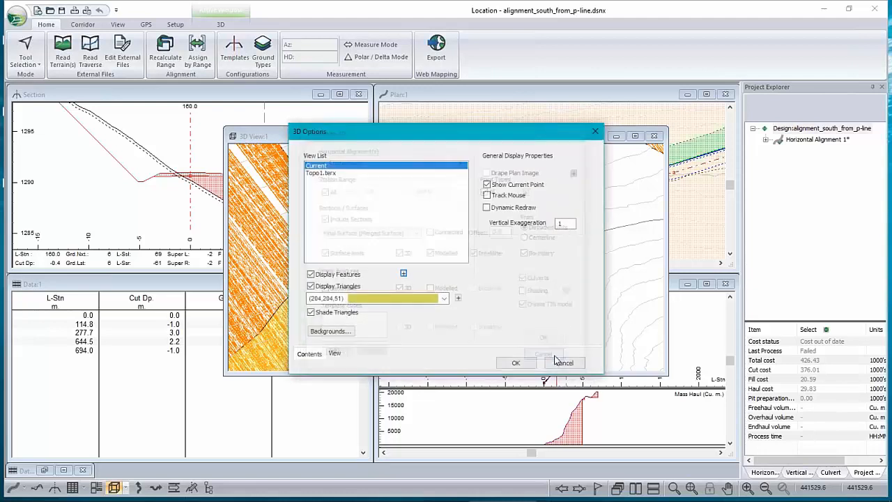
click(565, 363)
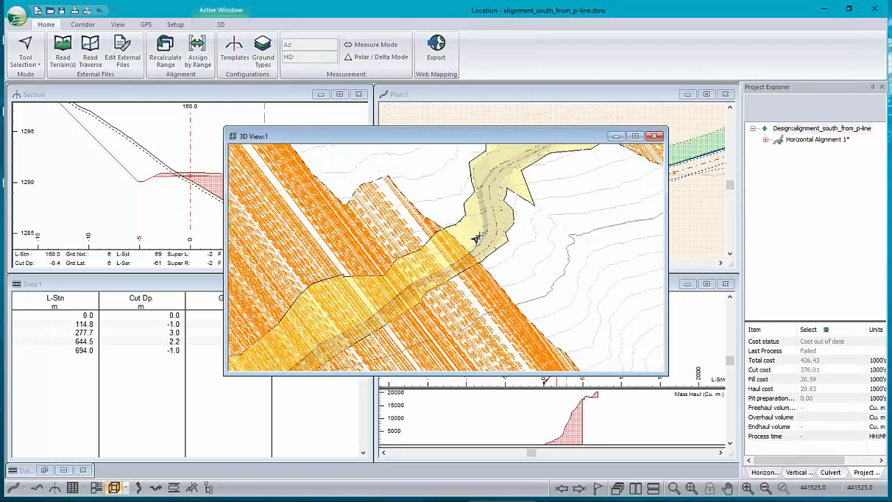
Inspect the semi-transparent road corridor from several angles along its length in the 3D view.
drag(476, 237, 527, 192)
middle_drag(528, 192, 439, 257)
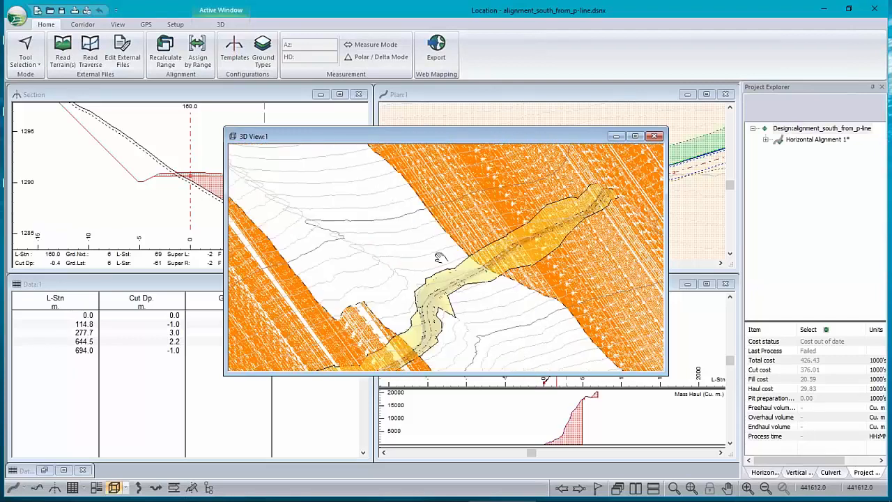
drag(439, 257, 433, 303)
scroll(432, 302, up, 9)
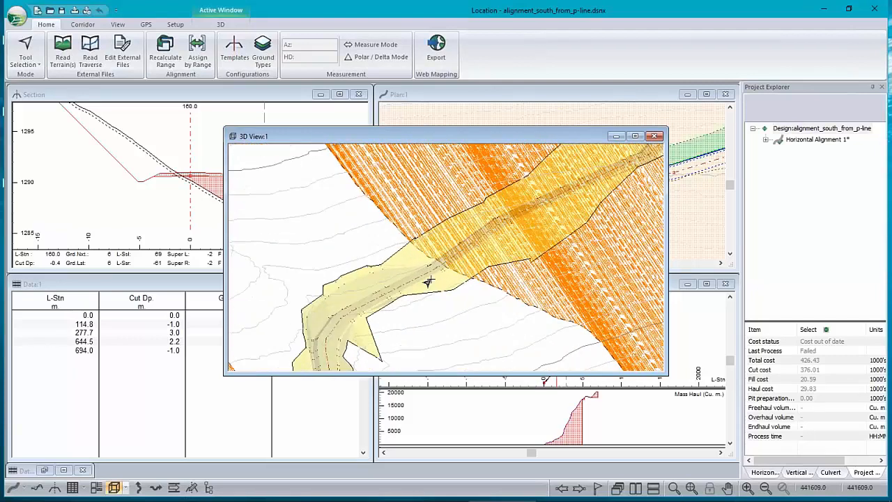
scroll(433, 267, down, 4)
mouse_move(354, 312)
middle_down()
mouse_move(398, 229)
mouse_move(627, 171)
mouse_move(677, 168)
mouse_move(670, 177)
middle_up()
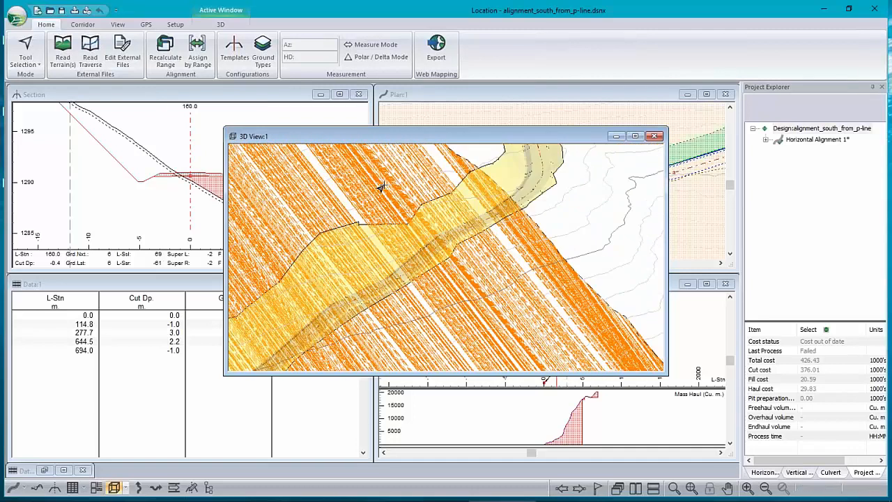
mouse_move(480, 299)
Review the background display properties of Topo1.terx from the 3D options and leave them unchanged.
right_click(541, 233)
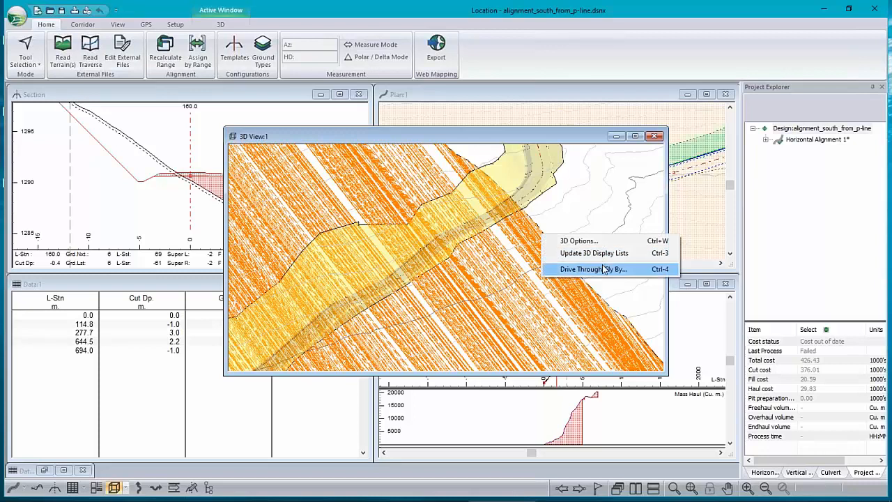
click(568, 241)
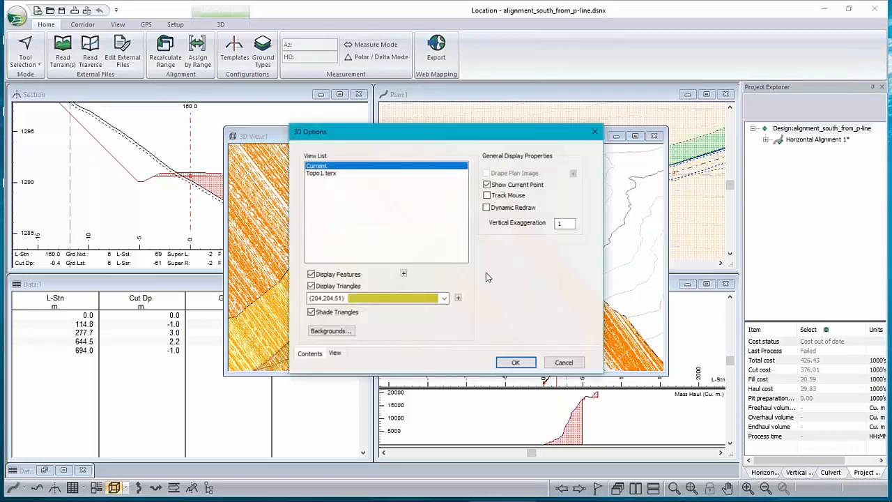
click(330, 331)
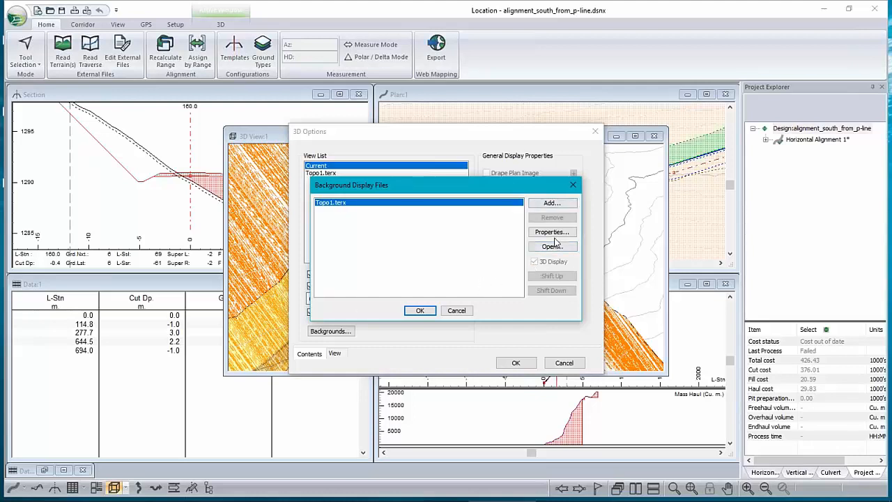
click(557, 233)
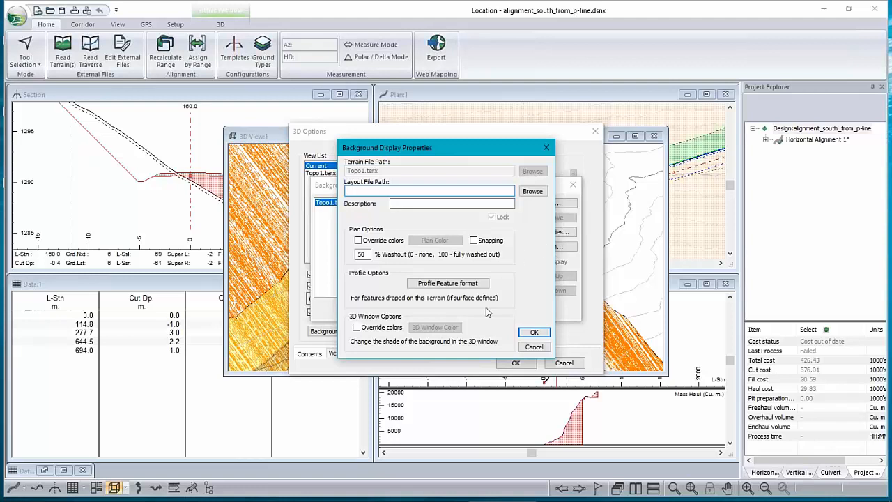
click(533, 347)
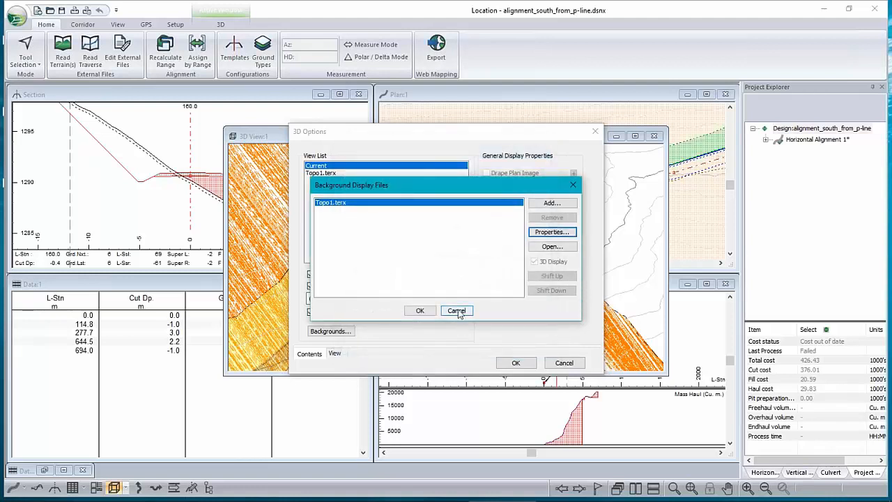
click(458, 311)
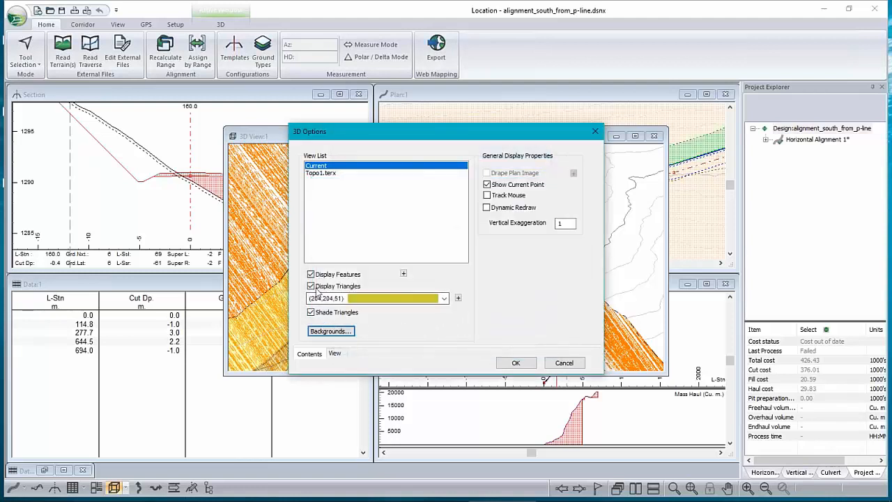
Hide the features of Topo1.terx and display its triangles in 50% grey with a lower alpha channel, then close the 3D view.
click(407, 172)
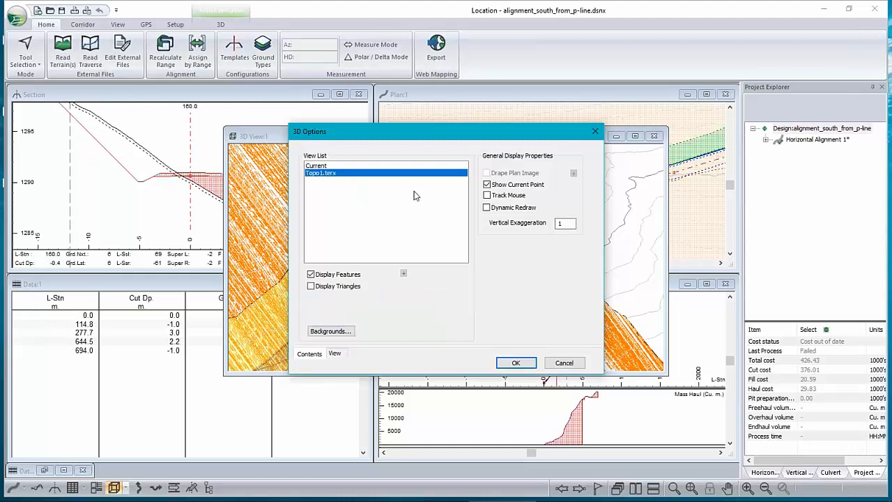
click(310, 275)
click(311, 287)
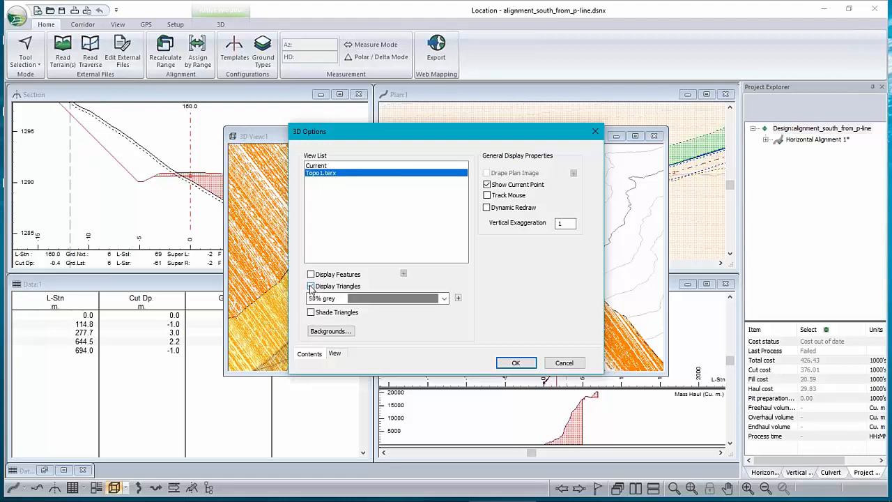
click(445, 298)
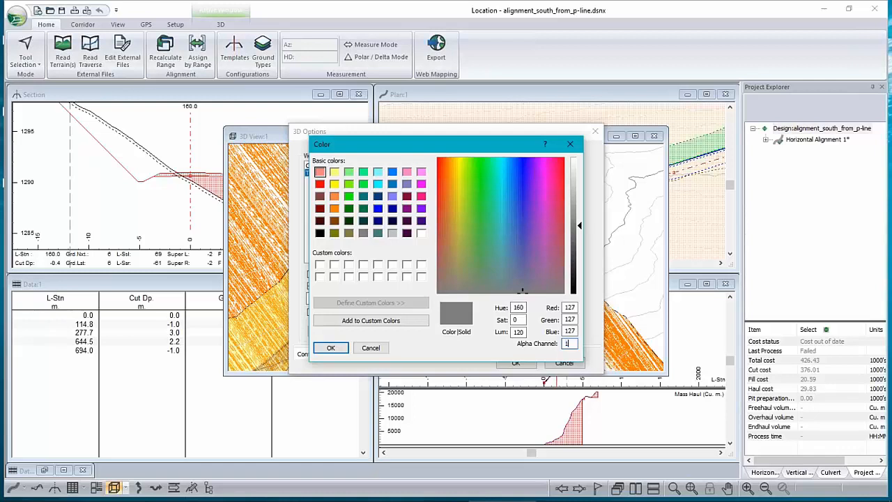
click(331, 348)
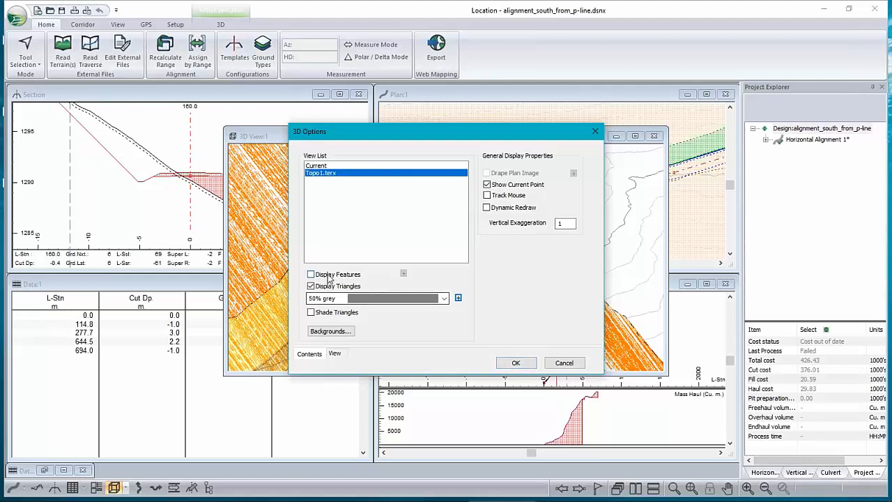
click(516, 363)
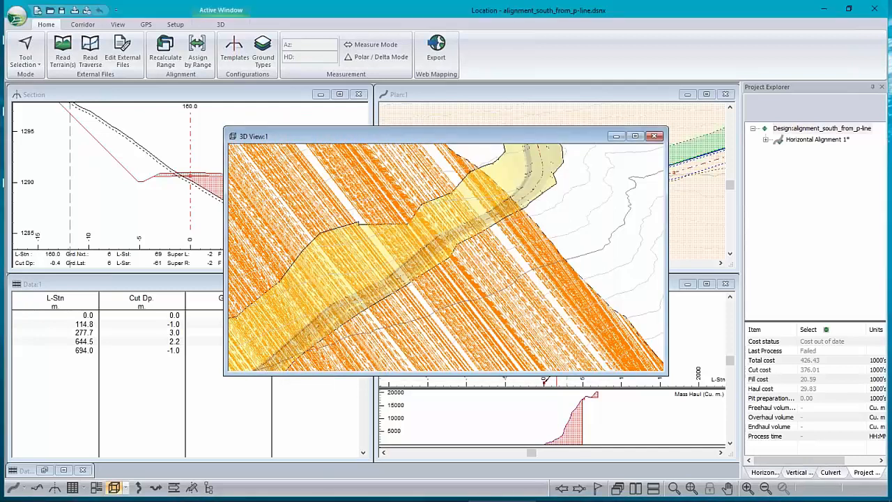
drag(473, 306, 481, 269)
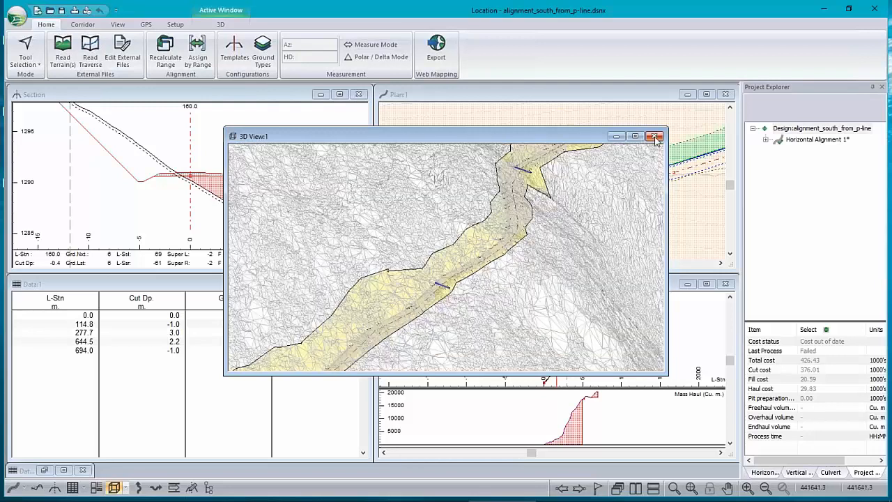
click(655, 136)
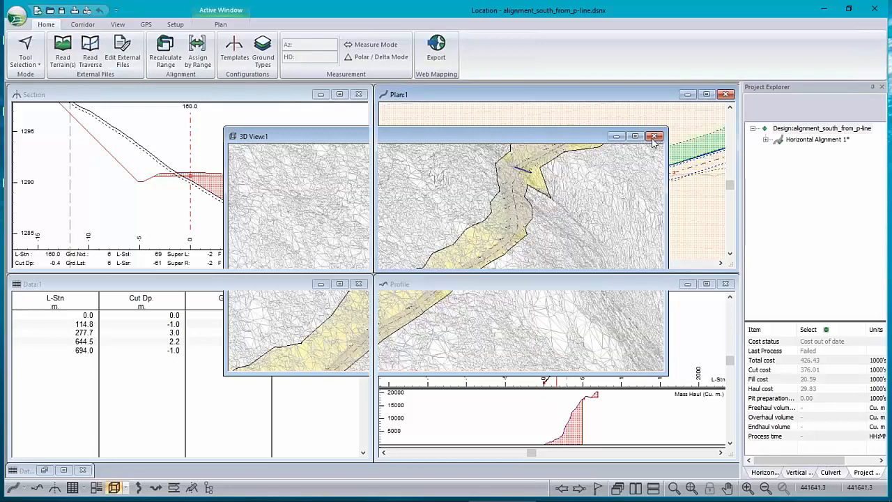
Save the design in Softree-Terrain (*.terx) format over the existing CLexport2.terx in the LoggingPlanning folder.
click(19, 17)
click(320, 271)
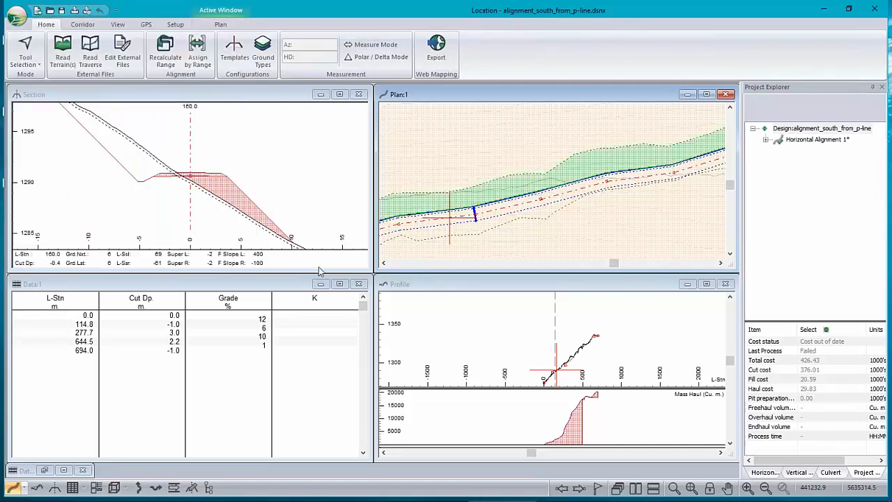
click(380, 366)
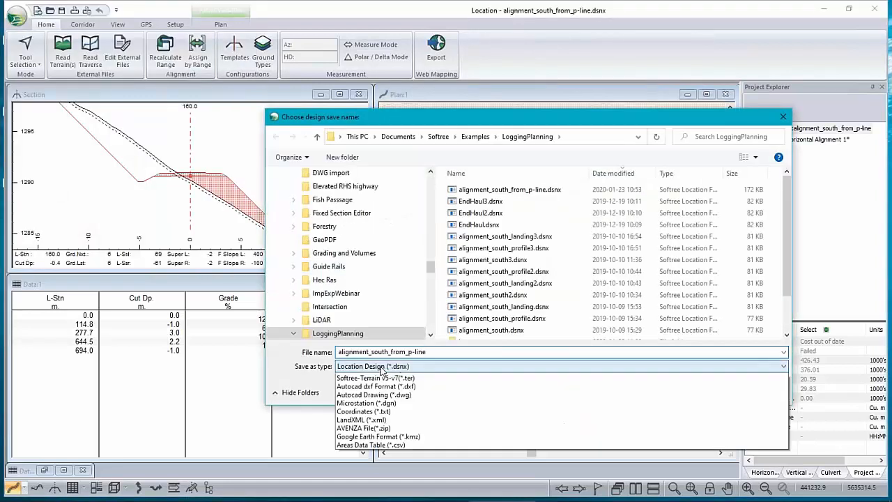
click(376, 395)
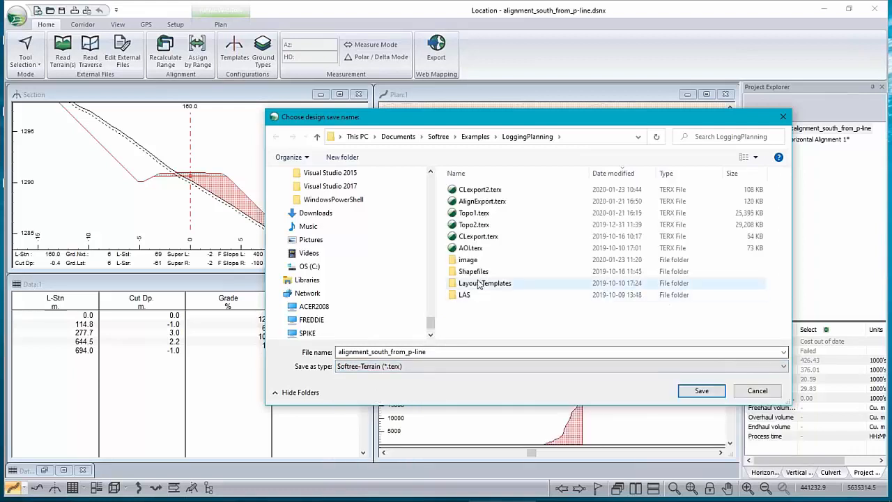
click(478, 190)
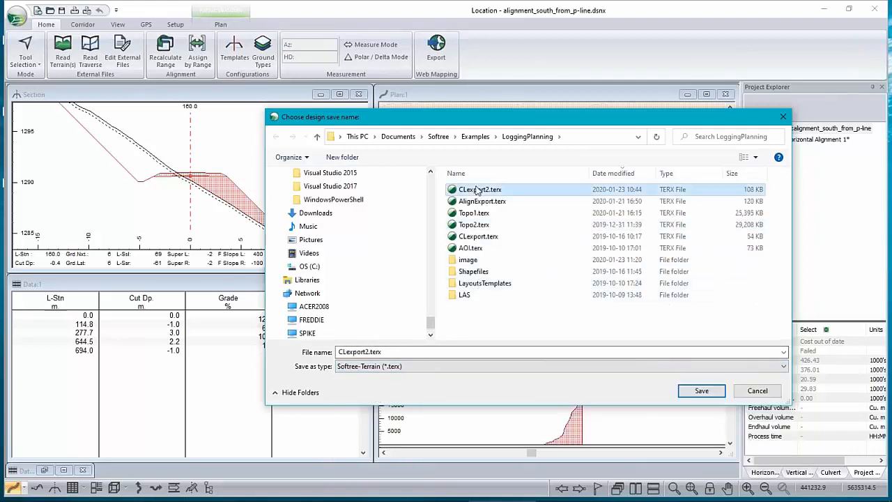
click(696, 391)
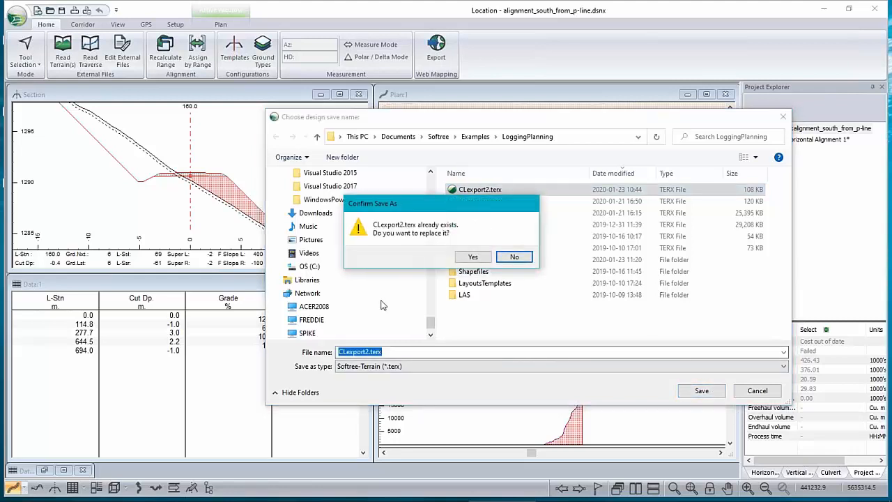
click(472, 256)
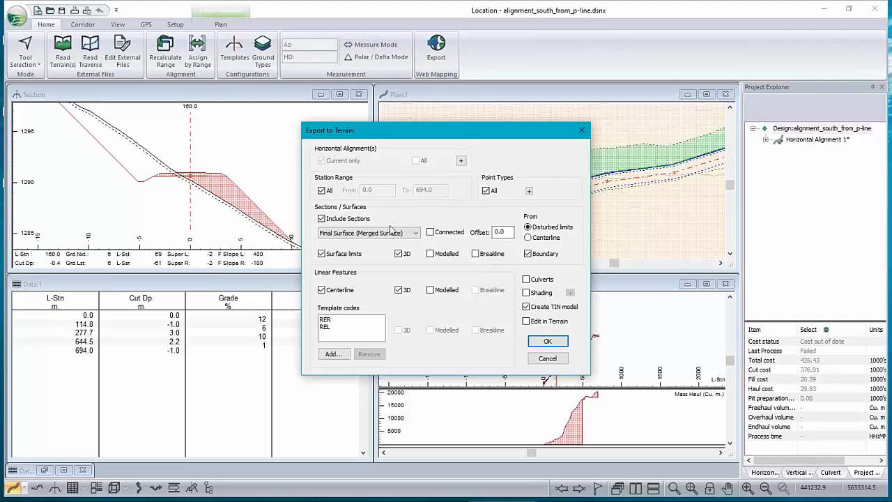
Include culverts in the terrain export, check the RER and REL template code settings, and enable Edit in Terrain.
click(526, 280)
click(325, 321)
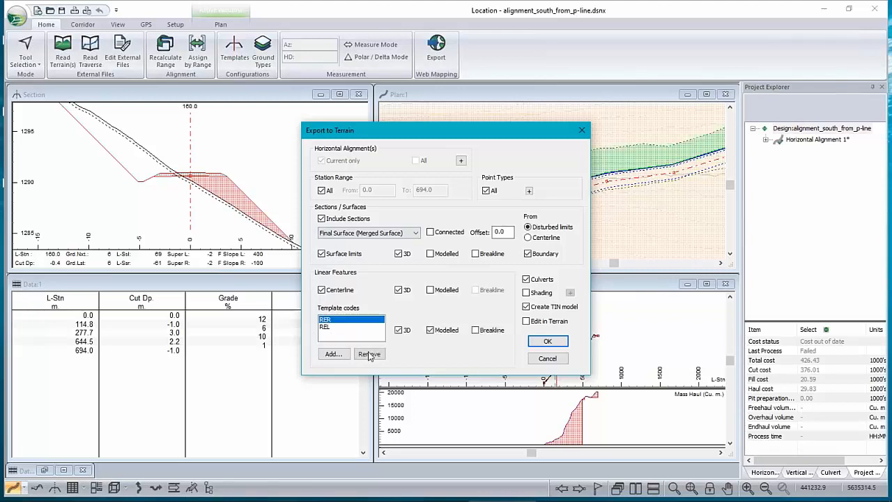
click(326, 327)
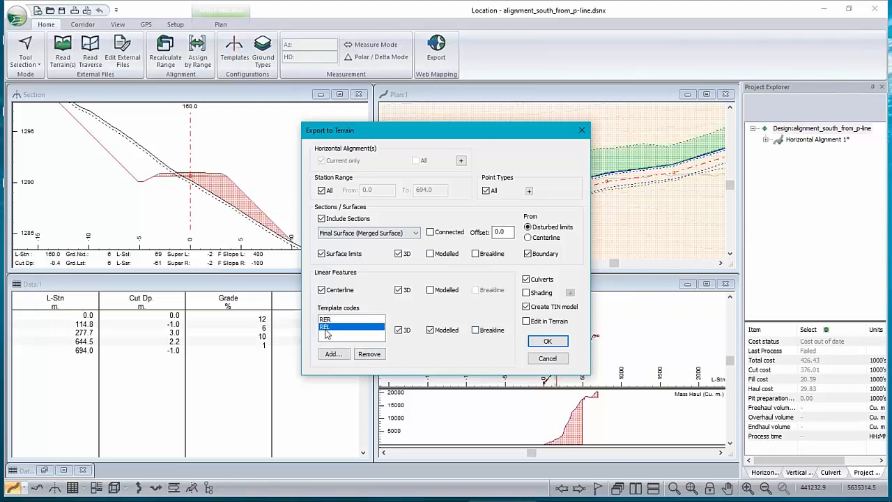
click(326, 320)
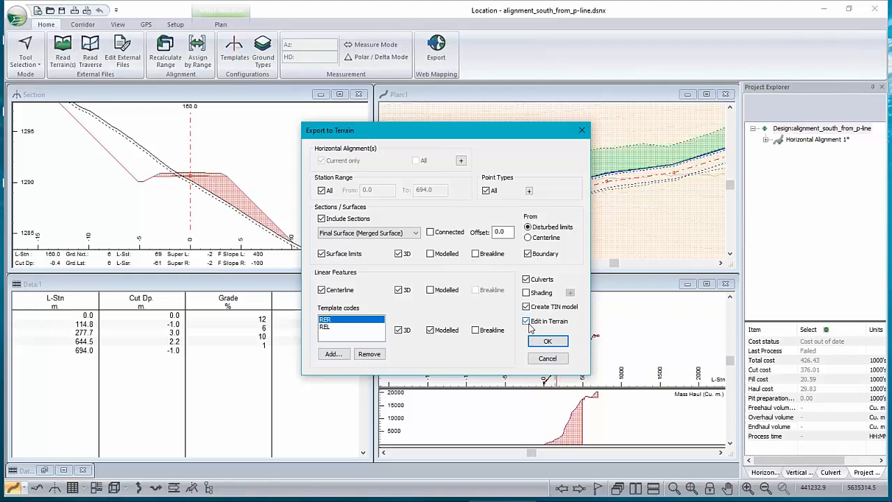
Review the plan shading options of the terrain export and leave shading switched off.
click(526, 293)
click(570, 294)
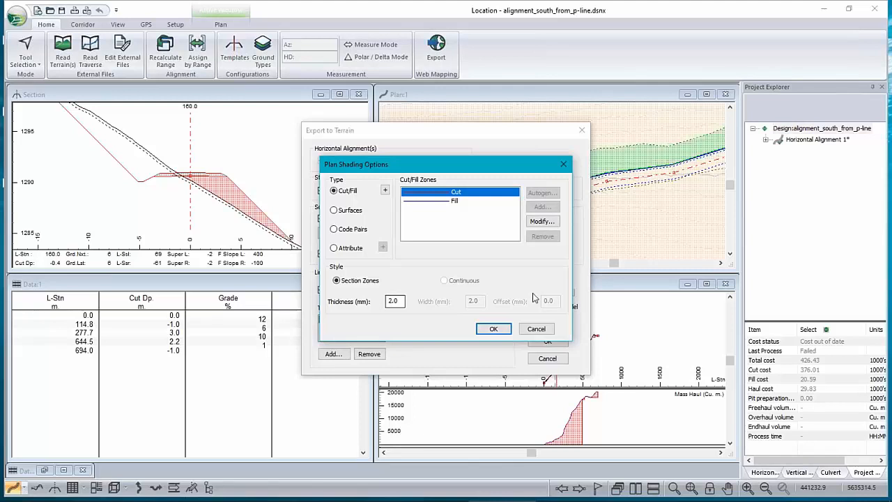
click(537, 328)
click(527, 293)
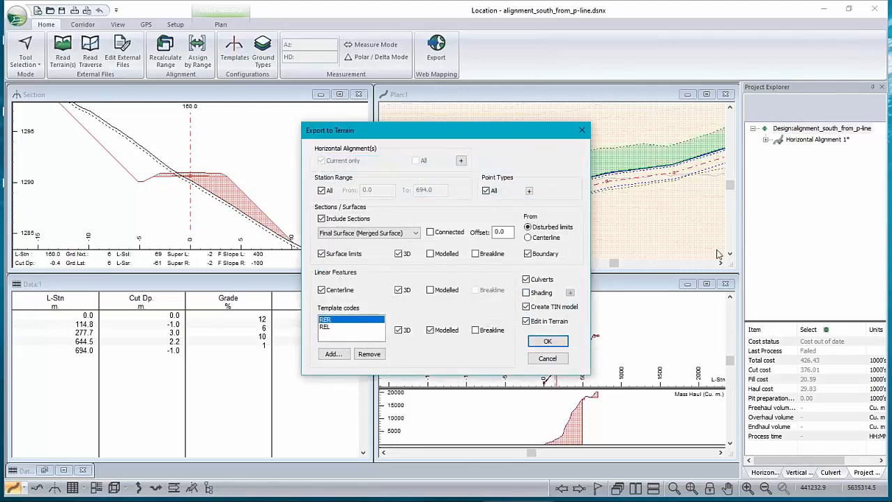
Run the export to terrain and open a 3D view of the exported road corridor.
click(548, 342)
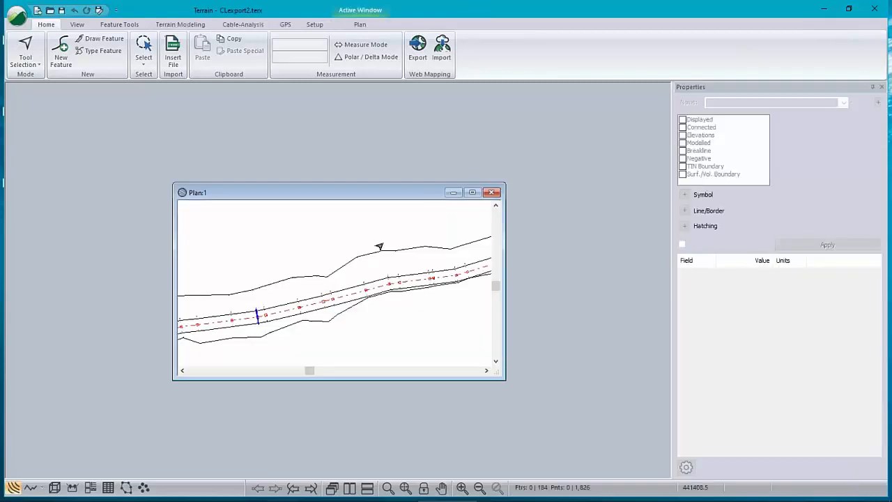
scroll(407, 270, down, 3)
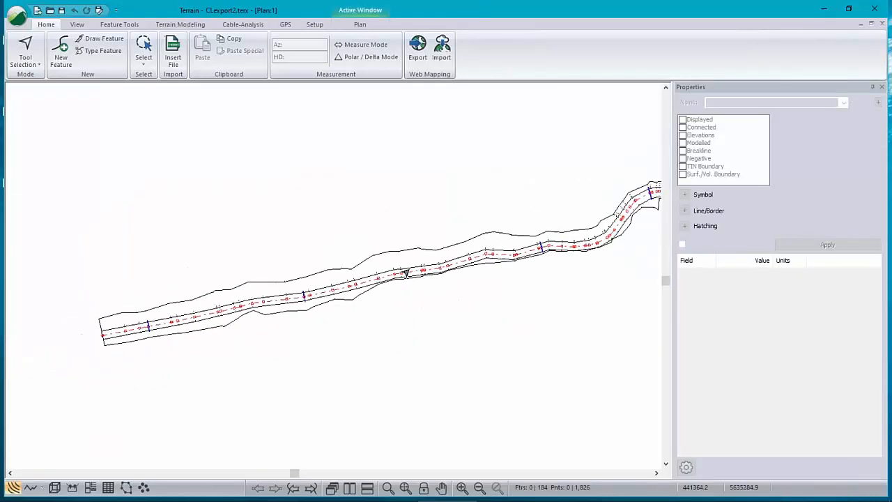
mouse_move(488, 242)
middle_down()
mouse_move(370, 258)
mouse_move(395, 244)
middle_up()
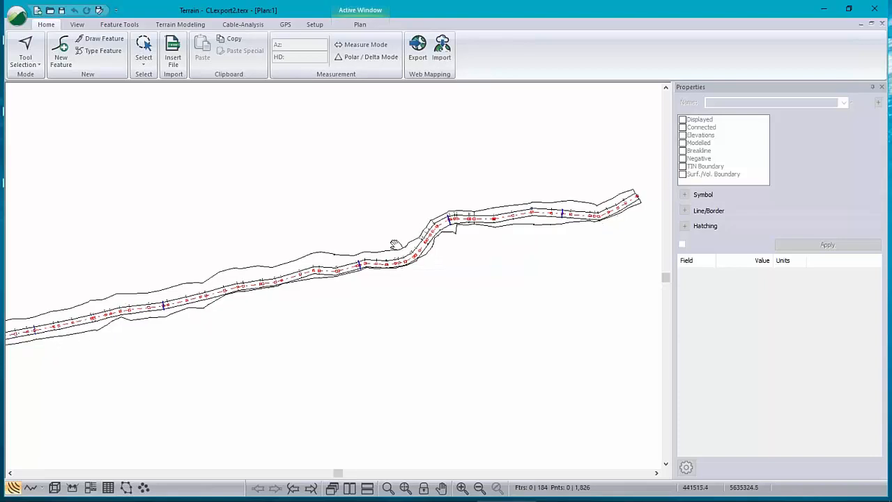
click(54, 487)
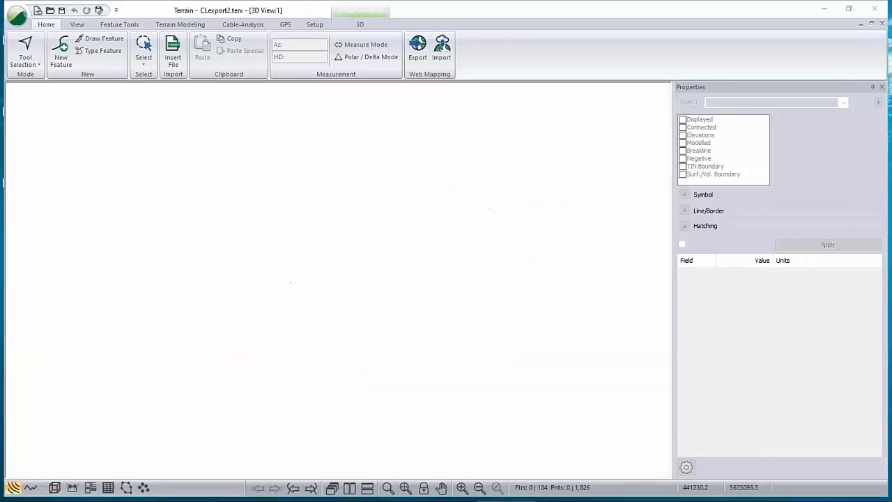
Turn on Track Mouse in the 3D options and set the alpha channel of the Current surface's triangles to 100.
right_click(287, 292)
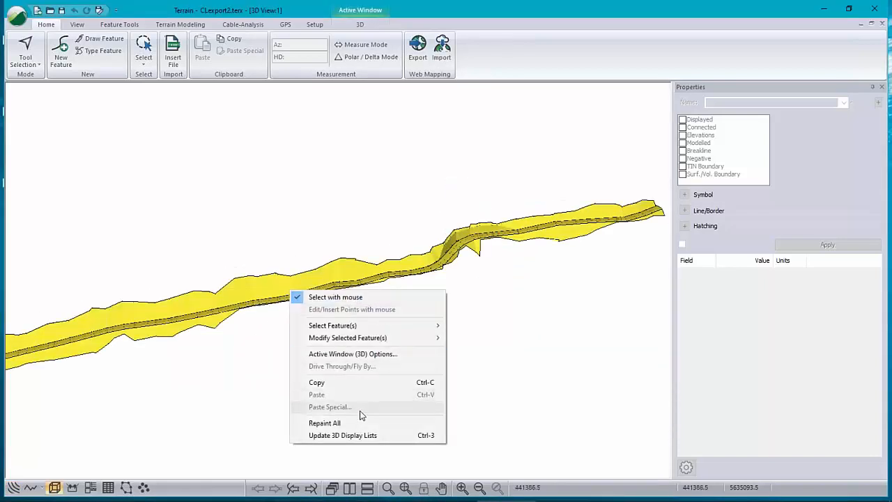
click(352, 354)
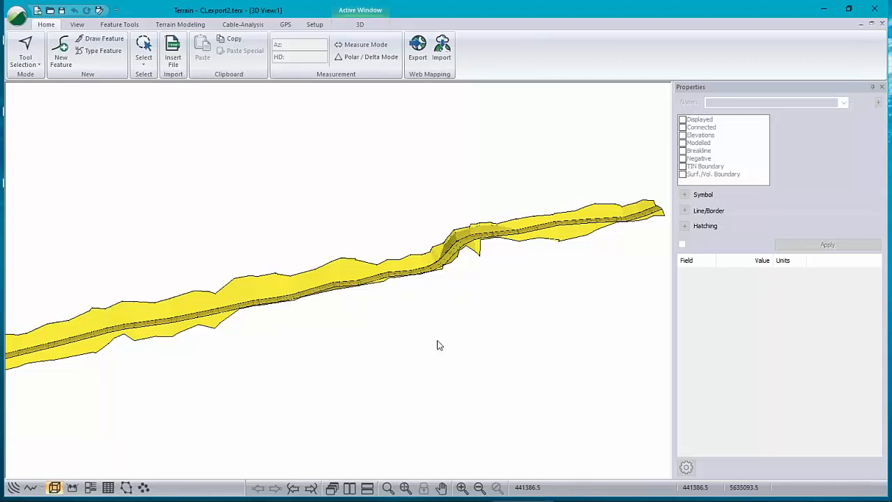
click(491, 197)
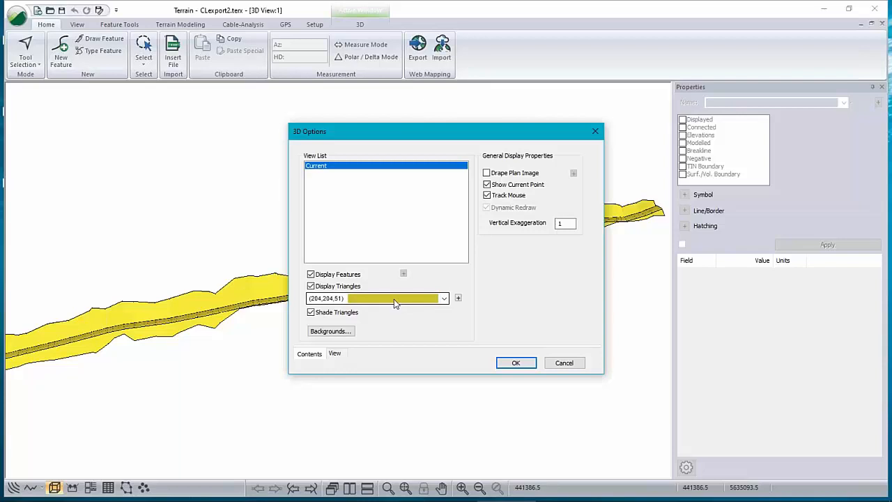
click(459, 299)
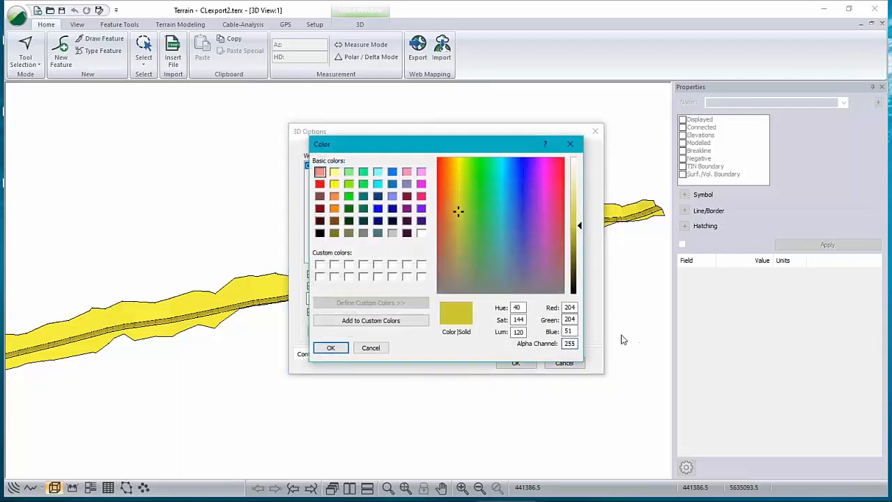
drag(576, 343, 533, 347)
text(100)
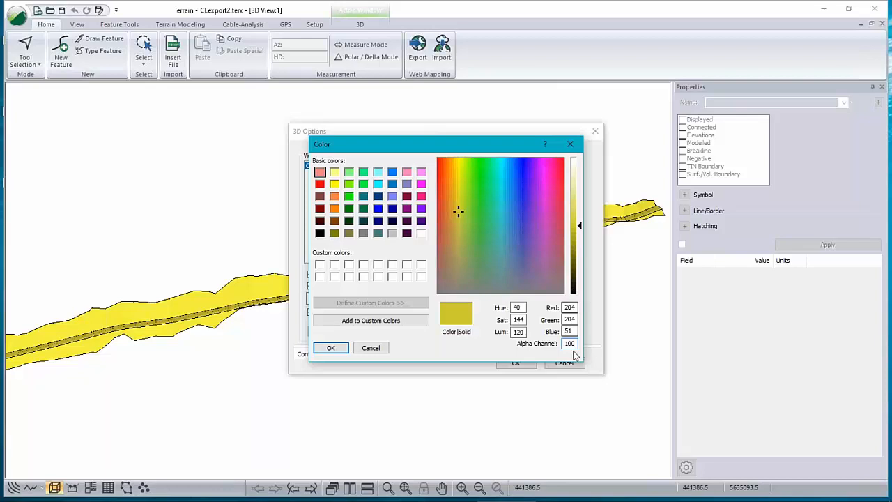
click(331, 347)
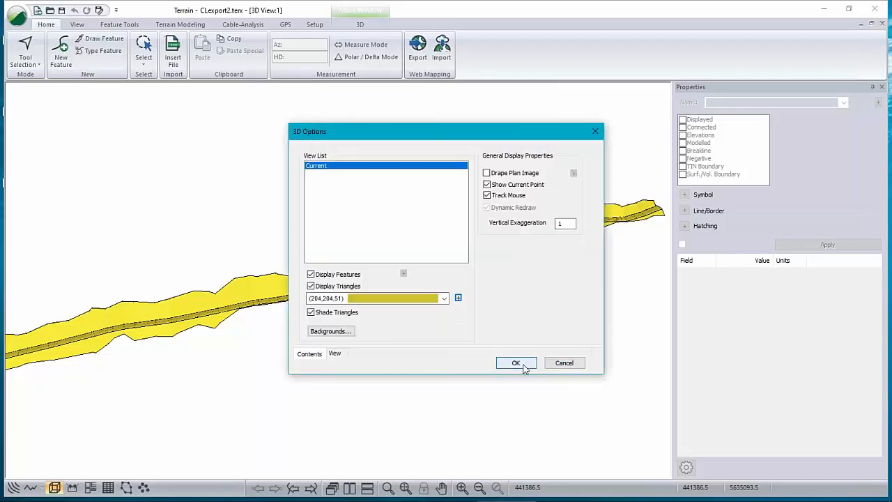
click(524, 368)
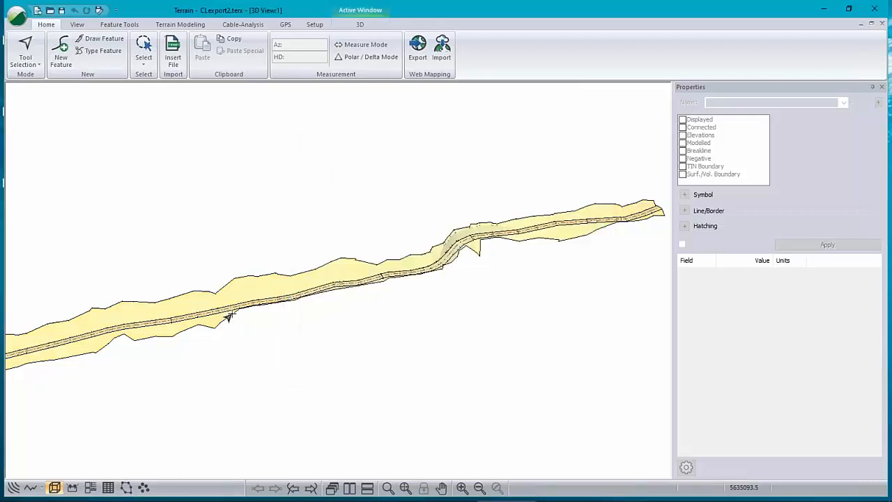
Inspect the exported corridor and its culverts up close along the road in the 3D view.
drag(227, 313, 409, 280)
scroll(406, 209, up, 8)
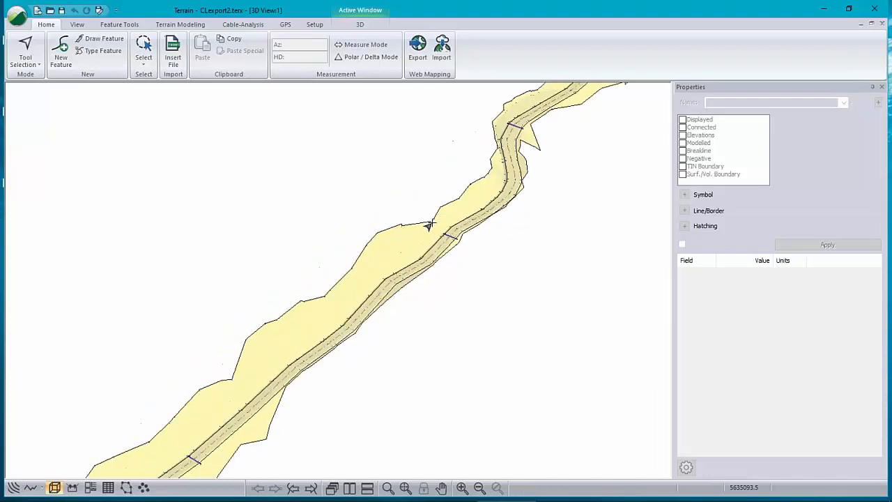
scroll(493, 269, up, 8)
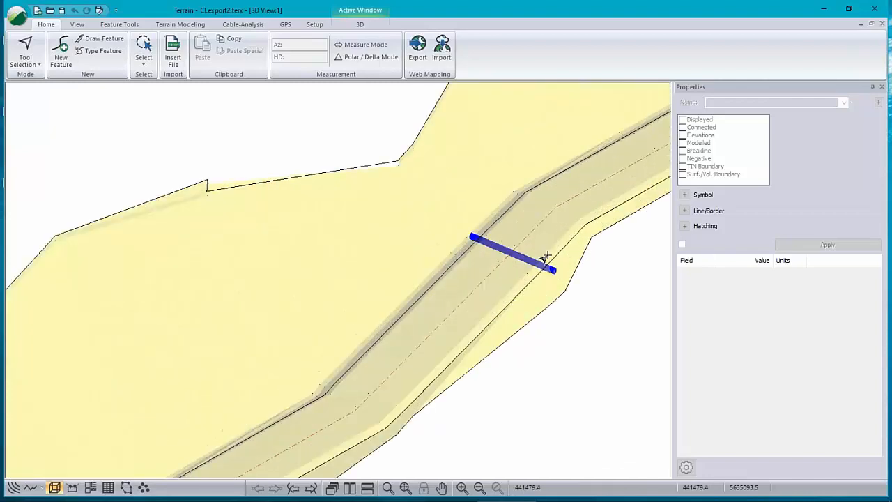
middle_drag(531, 308, 494, 265)
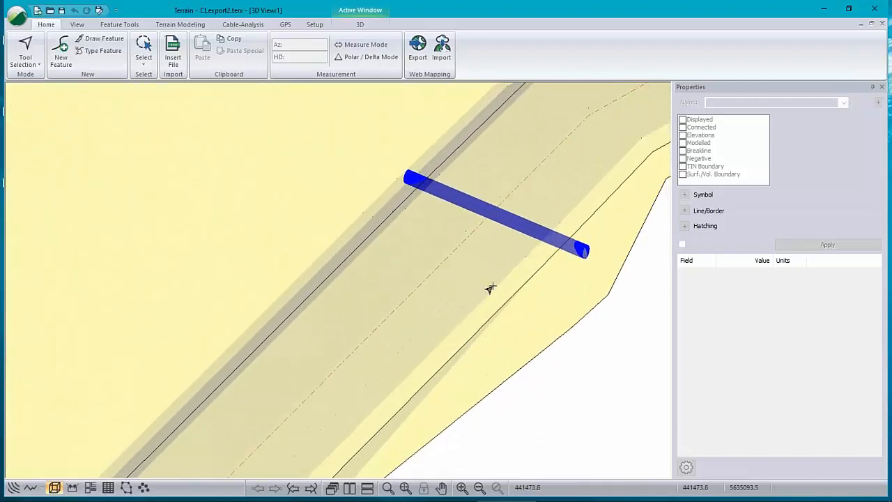
middle_drag(465, 301, 337, 282)
drag(337, 282, 343, 263)
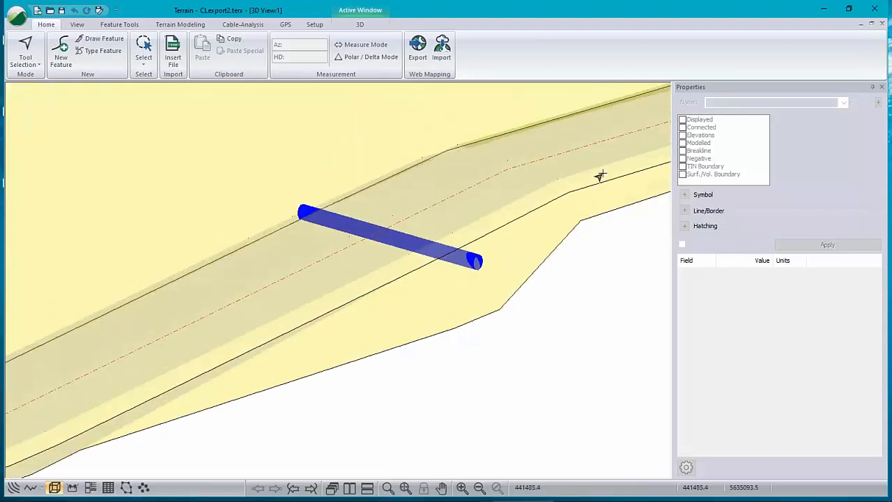
middle_drag(523, 204, 14, 498)
scroll(578, 304, down, 5)
middle_drag(529, 214, 292, 370)
scroll(483, 252, up, 5)
middle_drag(601, 312, 339, 295)
scroll(347, 285, down, 5)
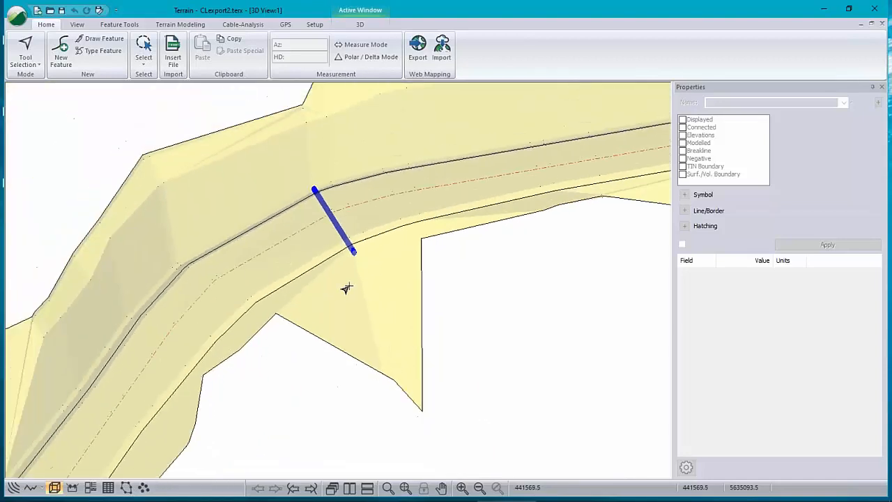
scroll(346, 283, down, 8)
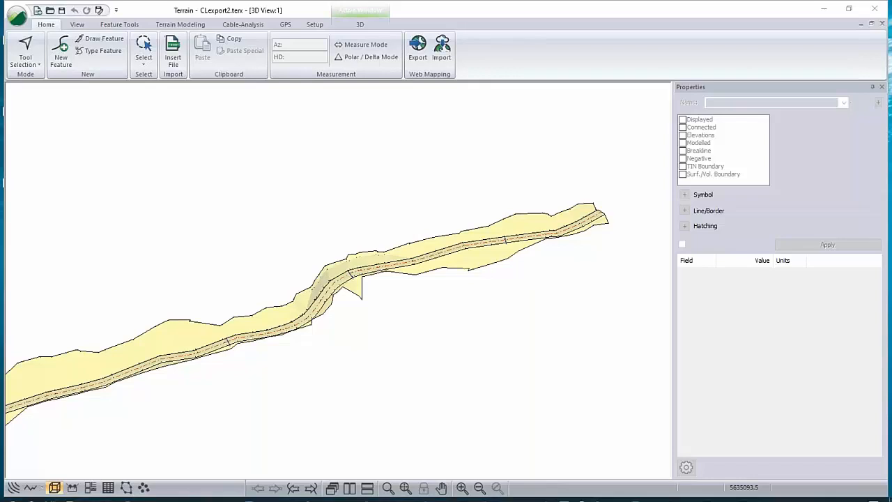
Switch back to the alignment_south_from_p-line design in Location and review the Section Window Options without changing them.
mouse_move(362, 499)
click(447, 493)
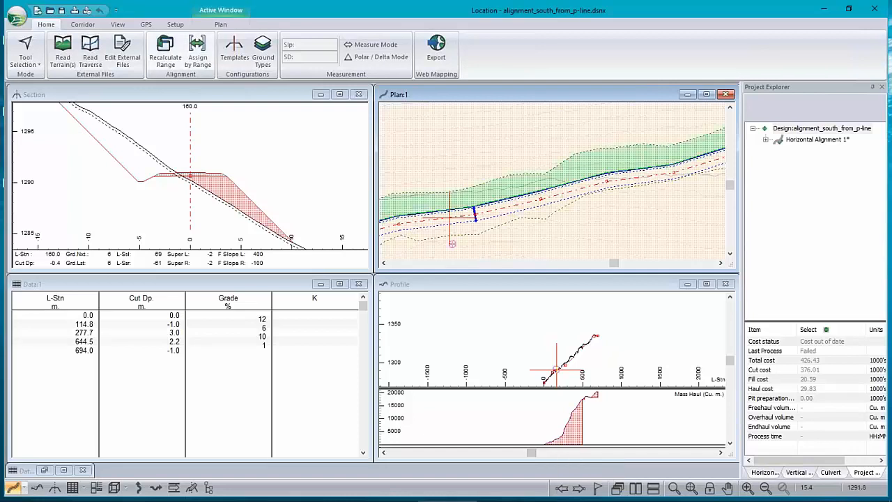
mouse_move(209, 183)
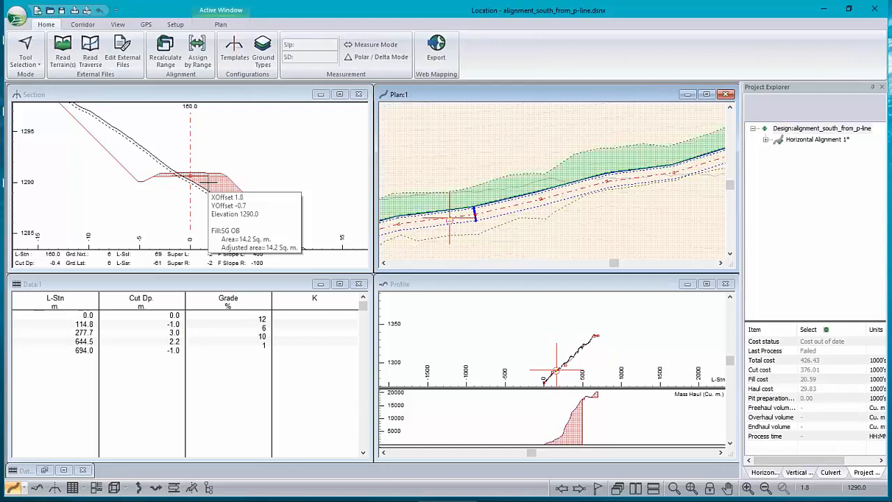
right_click(241, 155)
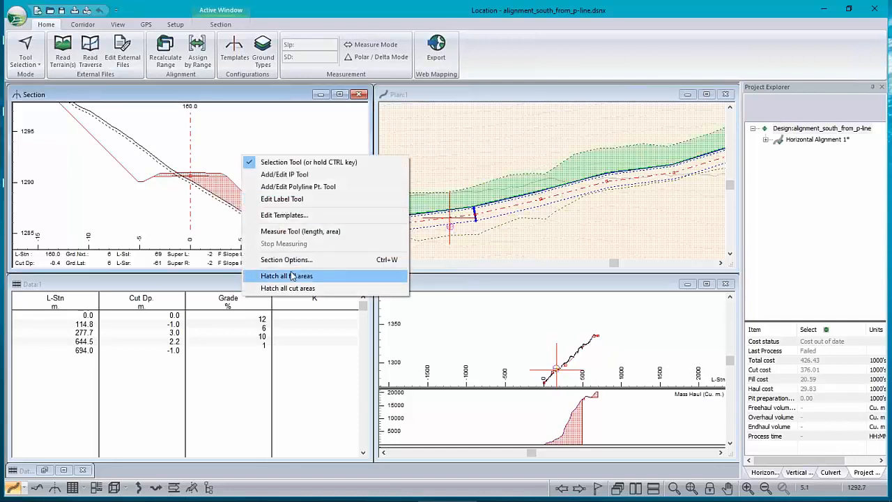
click(293, 259)
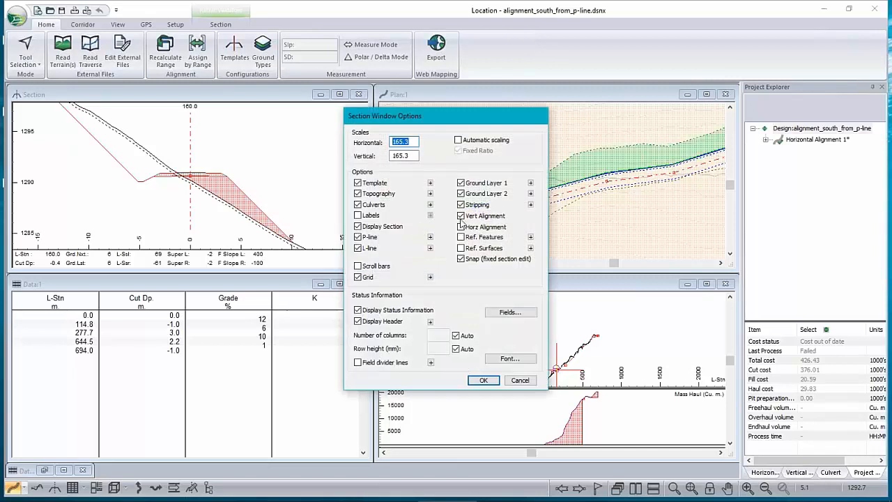
click(520, 380)
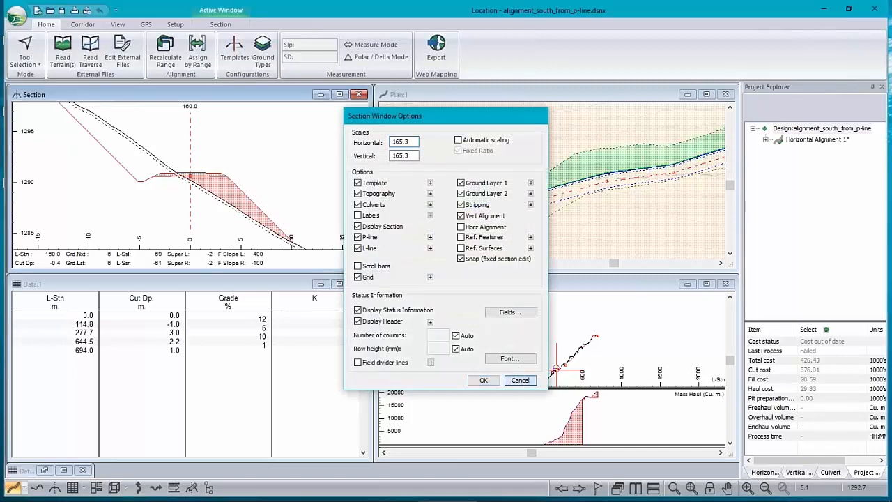
Open the Template Editor for the section, preview the Rural, Urban and Resource Low Volume templates, and expand the Resource Low Volume components.
right_click(201, 156)
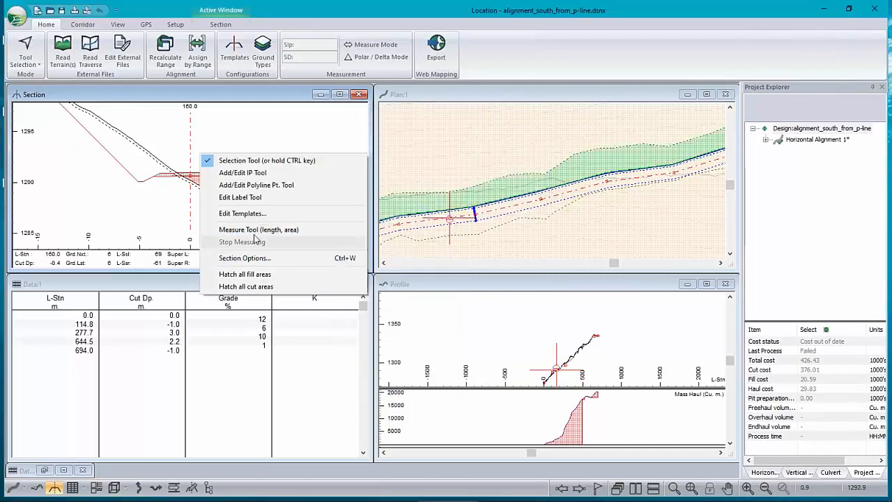
click(254, 213)
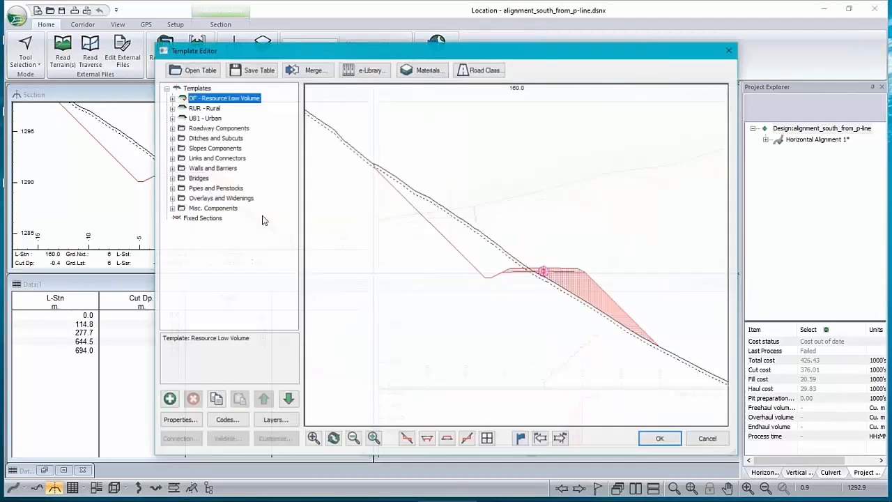
click(204, 108)
click(202, 117)
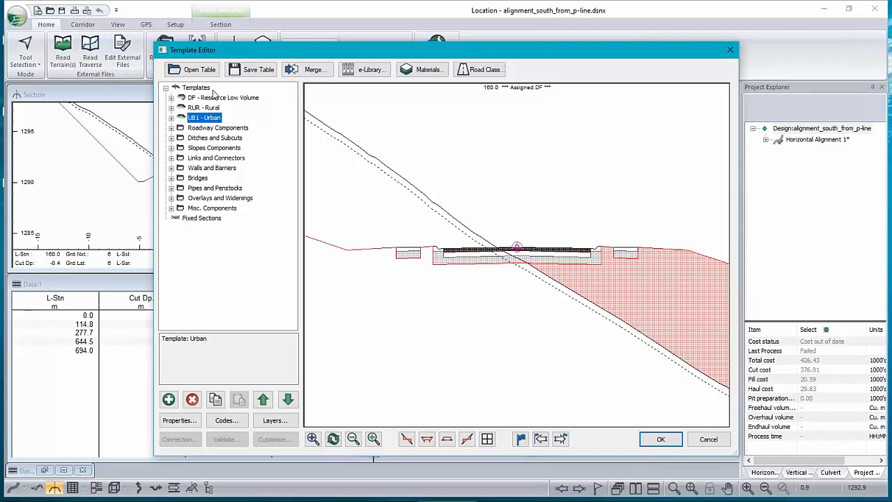
click(214, 97)
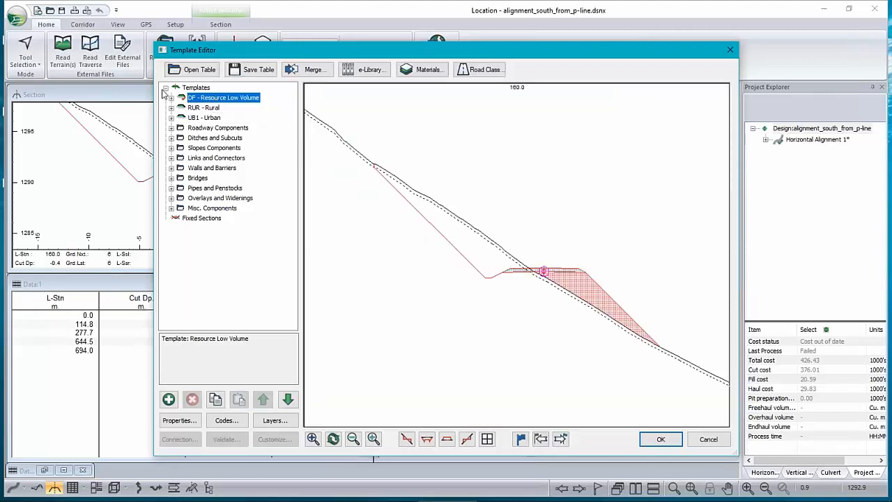
click(170, 98)
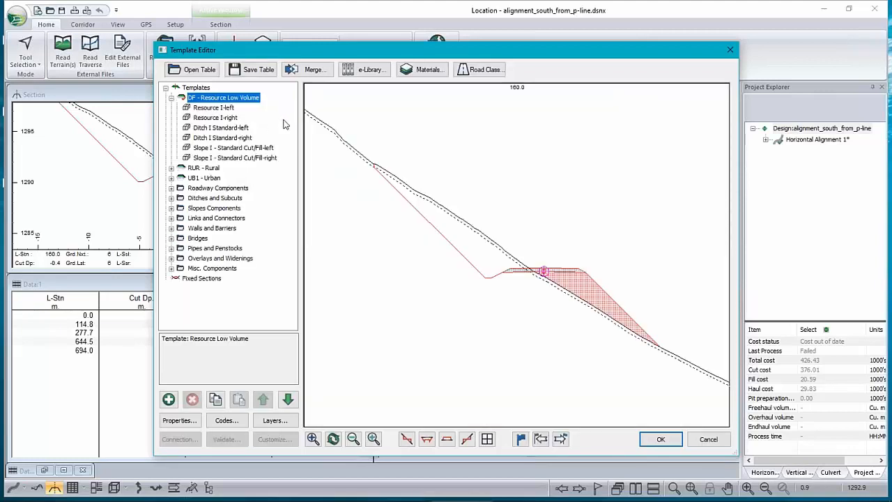
Review the Roadway Components list and the Default Roadway properties, and highlight Resource I-left in the Resource Low Volume template.
click(171, 187)
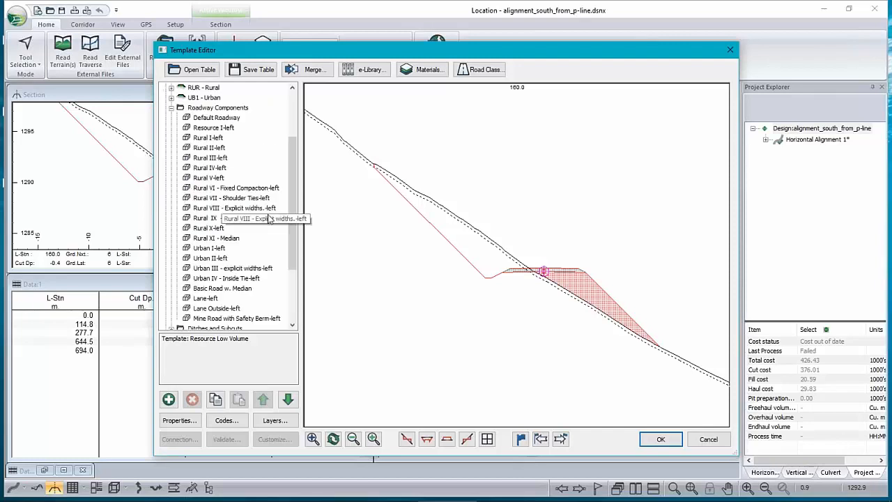
click(212, 118)
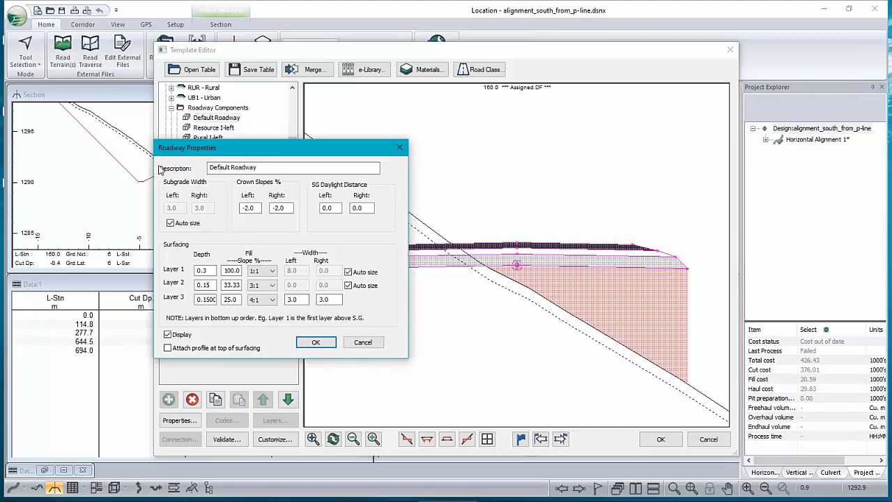
click(363, 343)
scroll(216, 123, up, 2)
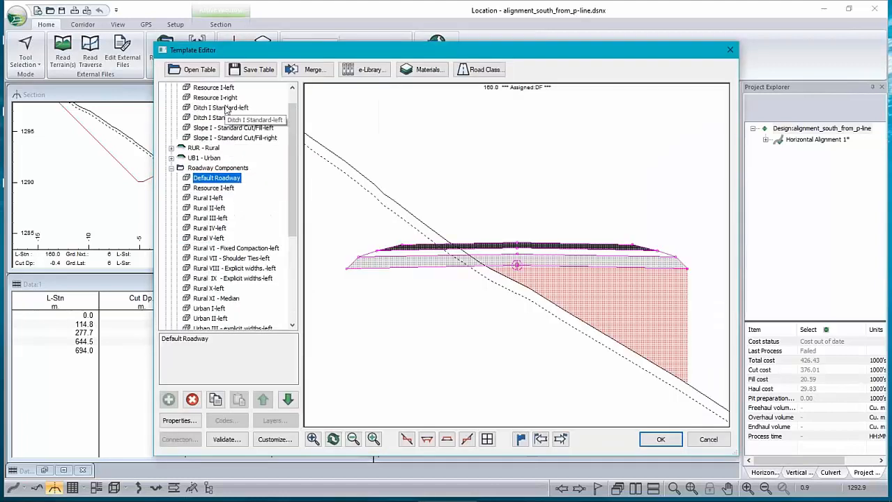
scroll(218, 127, up, 1)
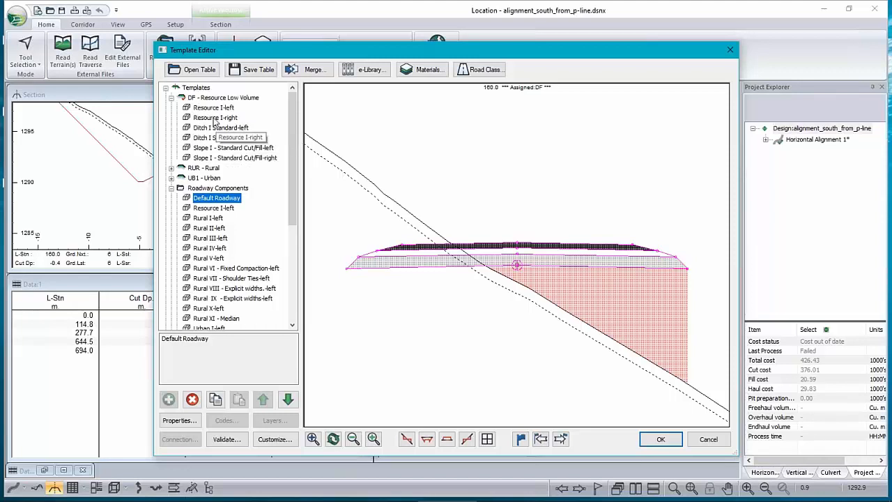
click(212, 108)
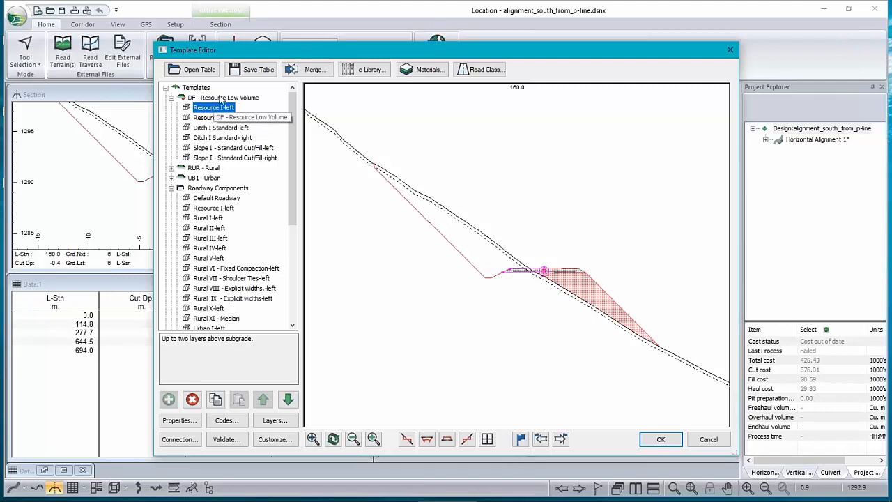
Look up Normal.TPL among the template tables in the RoadEng9 folder without opening it, and leave the Template Editor without changes.
click(187, 70)
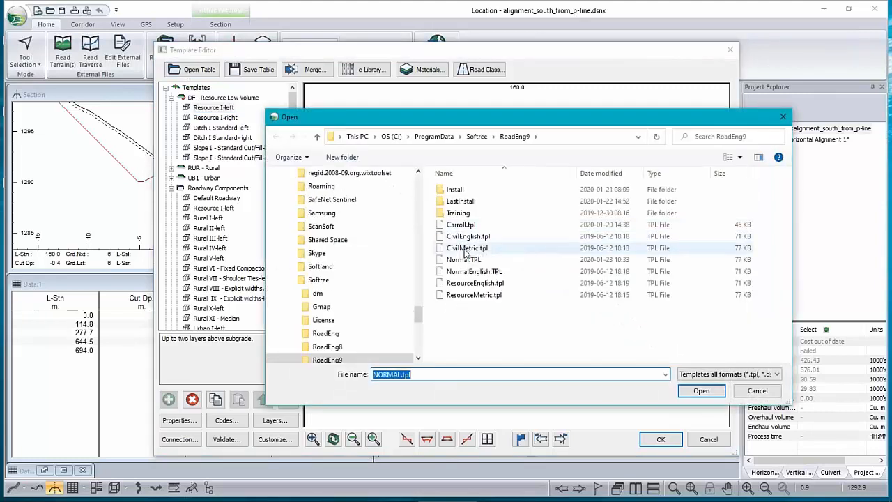
click(463, 259)
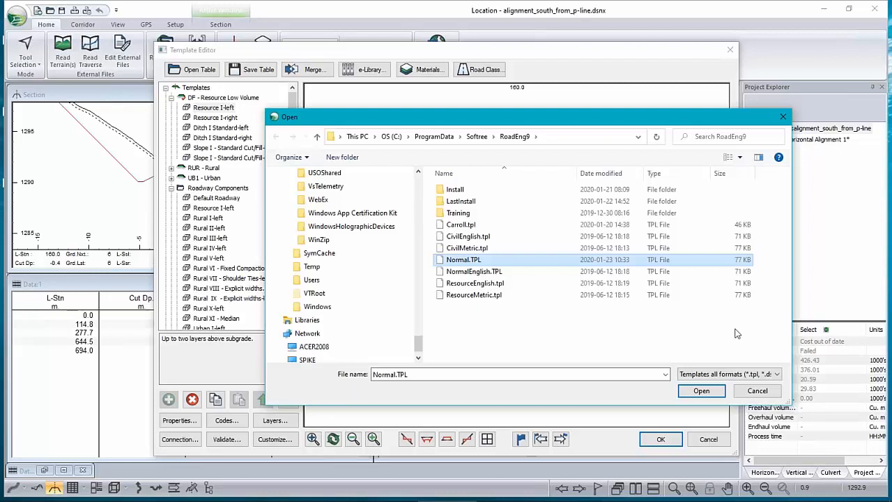
click(757, 390)
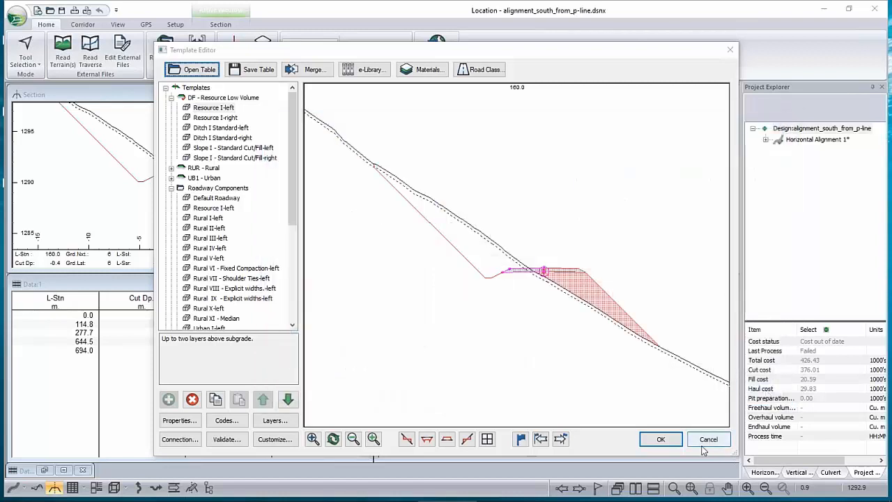
click(705, 441)
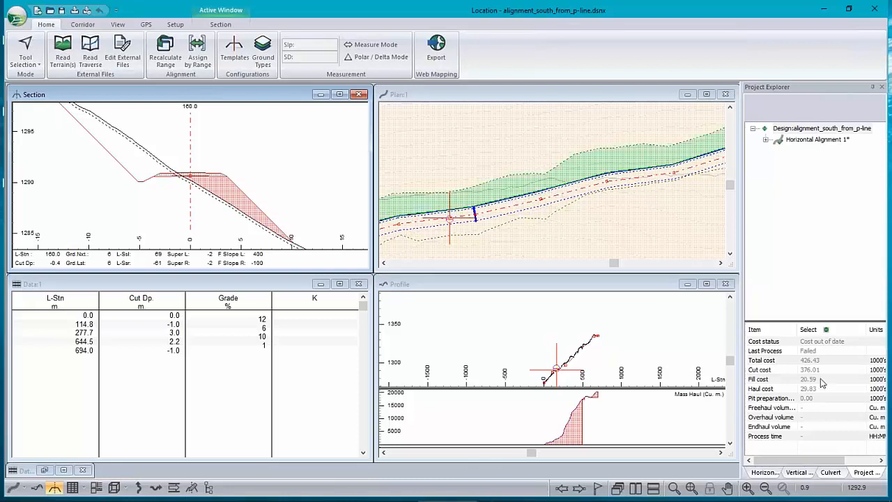
Review the file formats for saving the design under another type, choosing AVENZA File (*.zip), and leave without saving.
click(16, 15)
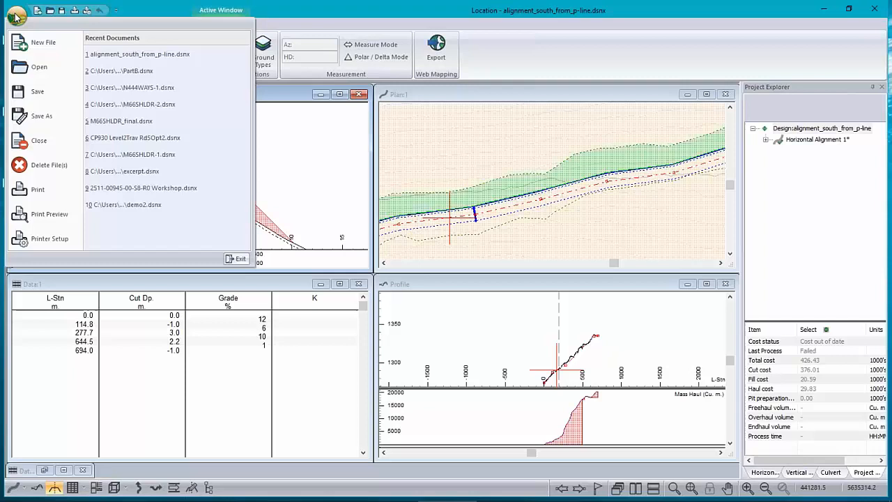
click(35, 117)
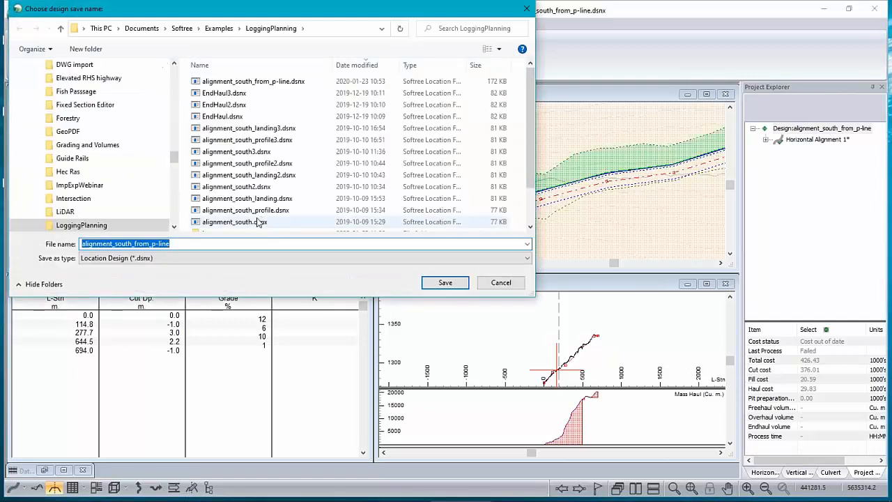
scroll(258, 222, down, 1)
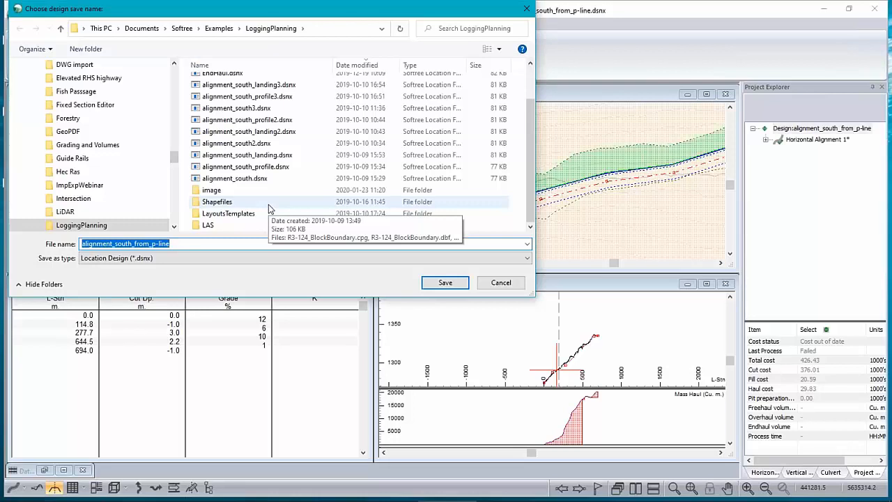
click(119, 258)
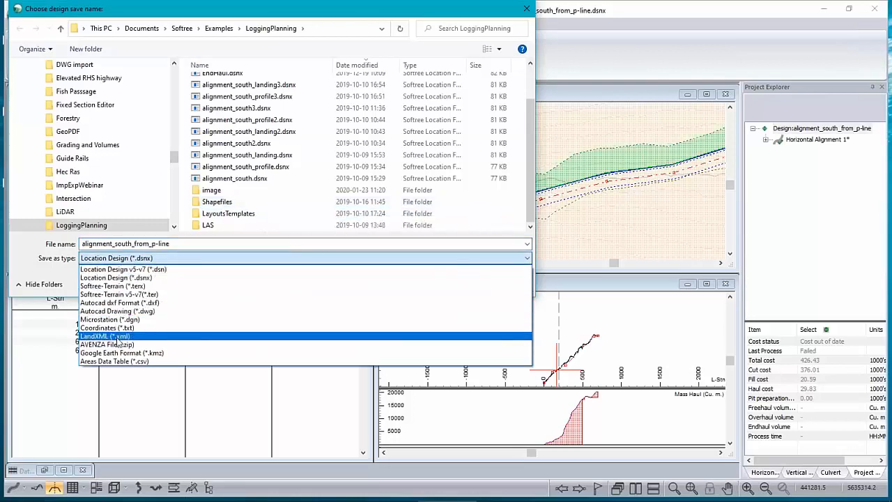
click(112, 344)
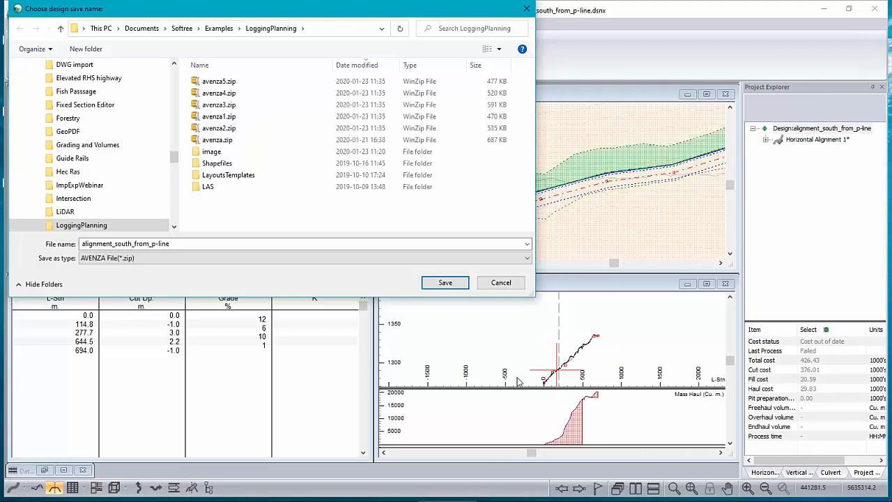
click(508, 284)
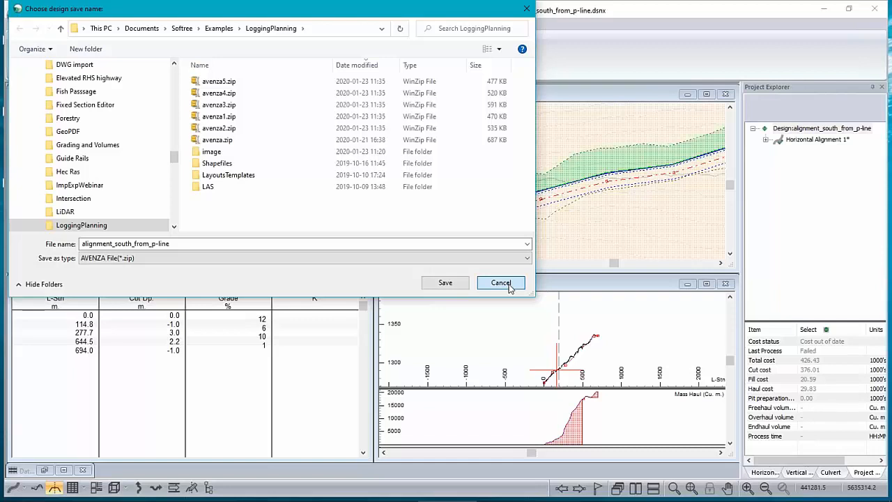
click(508, 284)
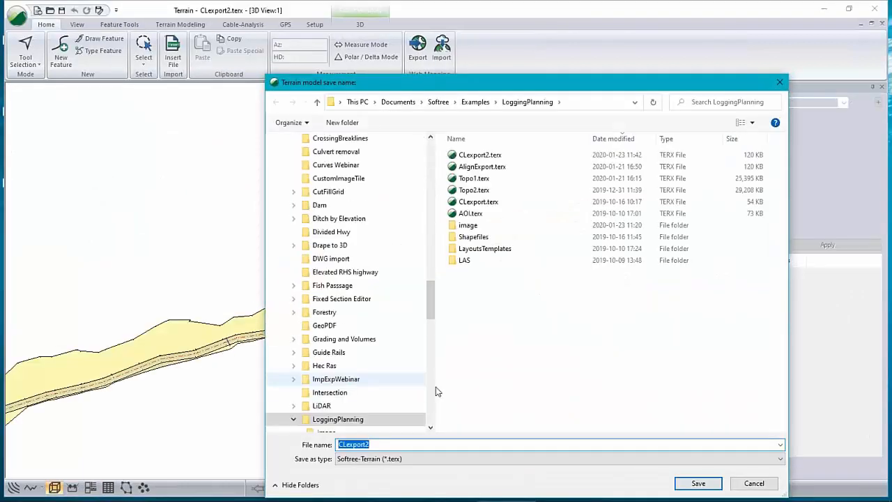
Review the save formats for the CLexport2 terrain model in Terrain, including Avenza Maps (*.zip), and leave without saving.
click(401, 459)
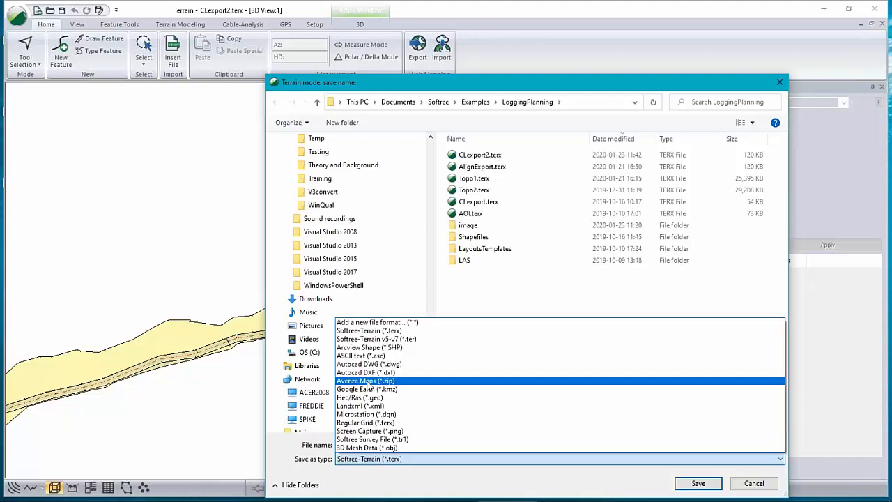
click(763, 484)
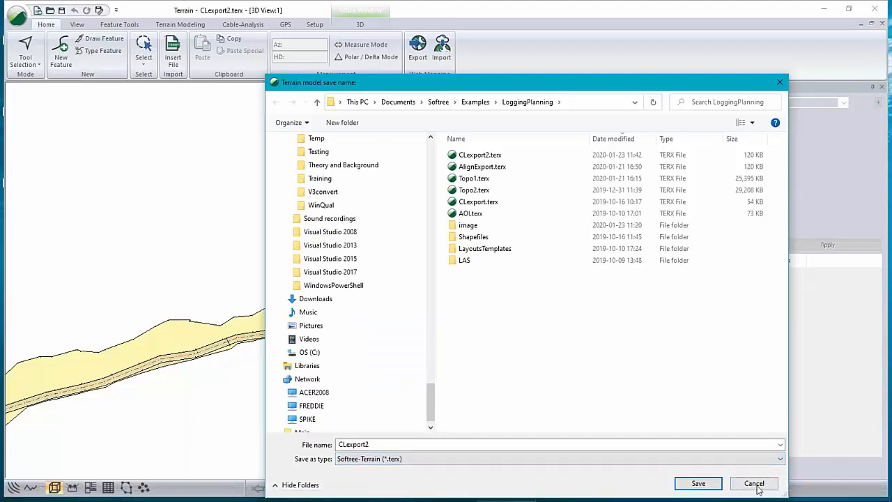
click(755, 483)
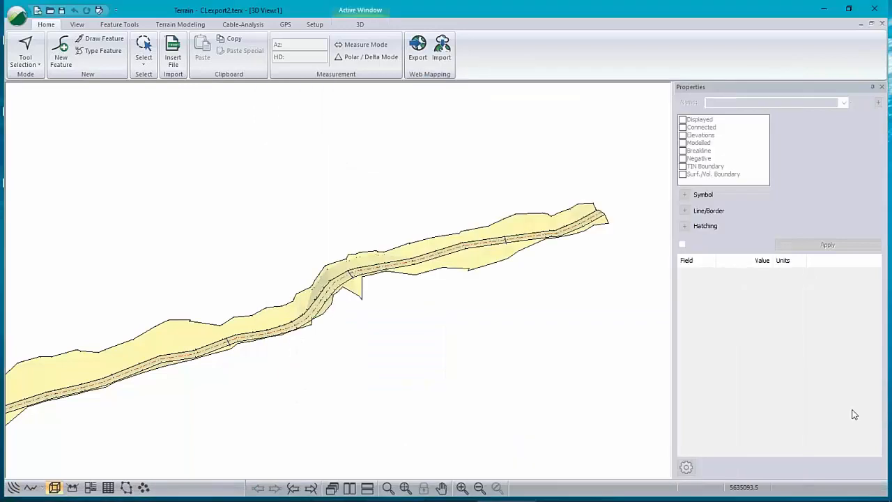